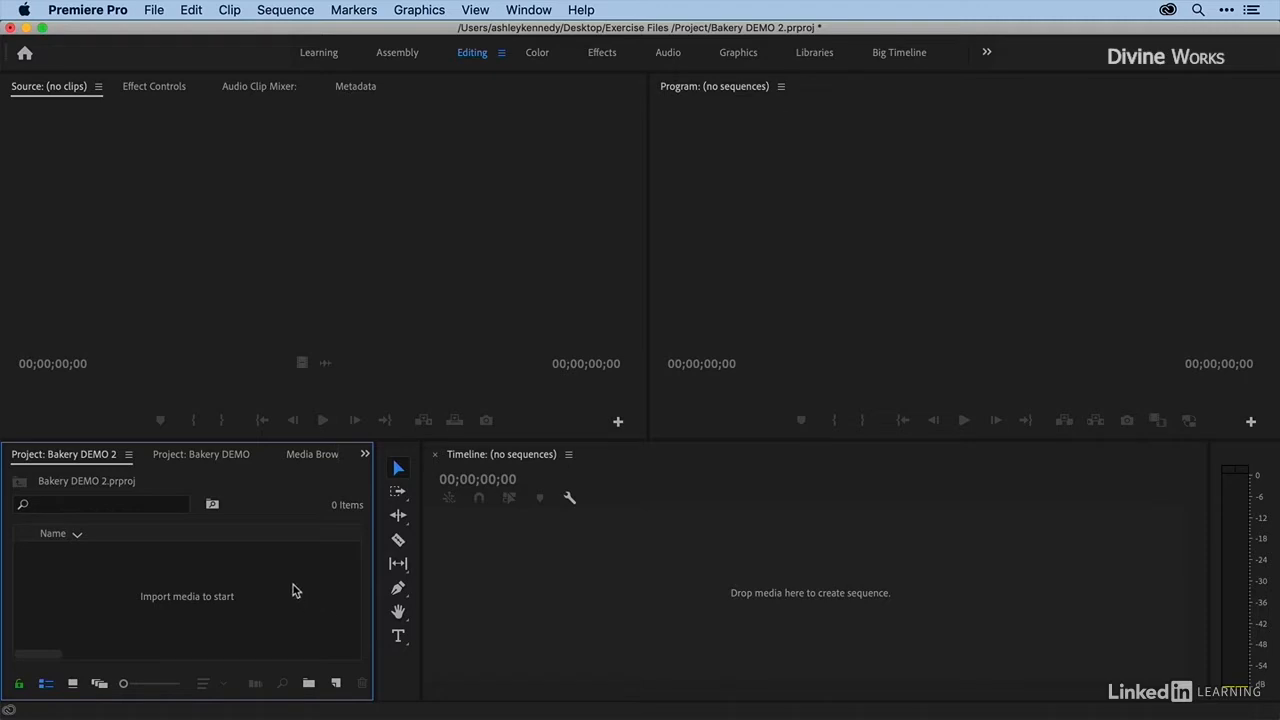
Look at the Media Browser and return to the Bakery DEMO 2 project.
{"action": "left_click", "coordinate": [308, 458]}
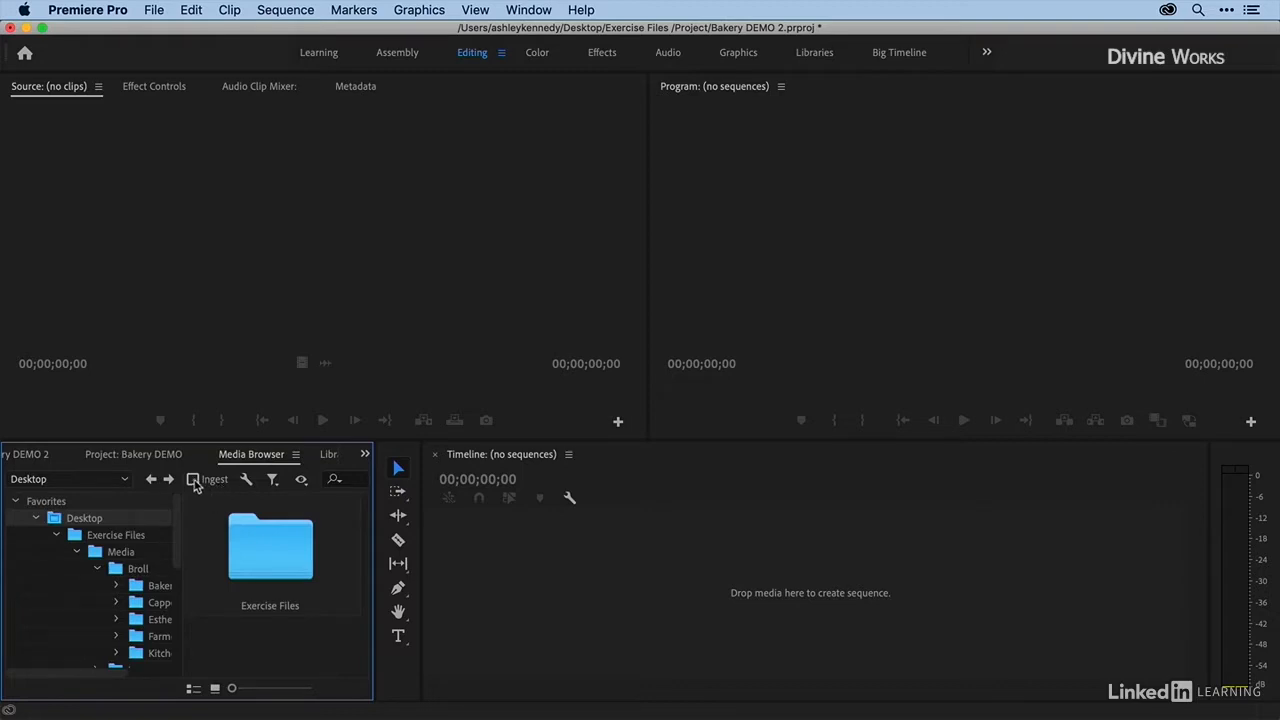
{"action": "left_click", "coordinate": [30, 455]}
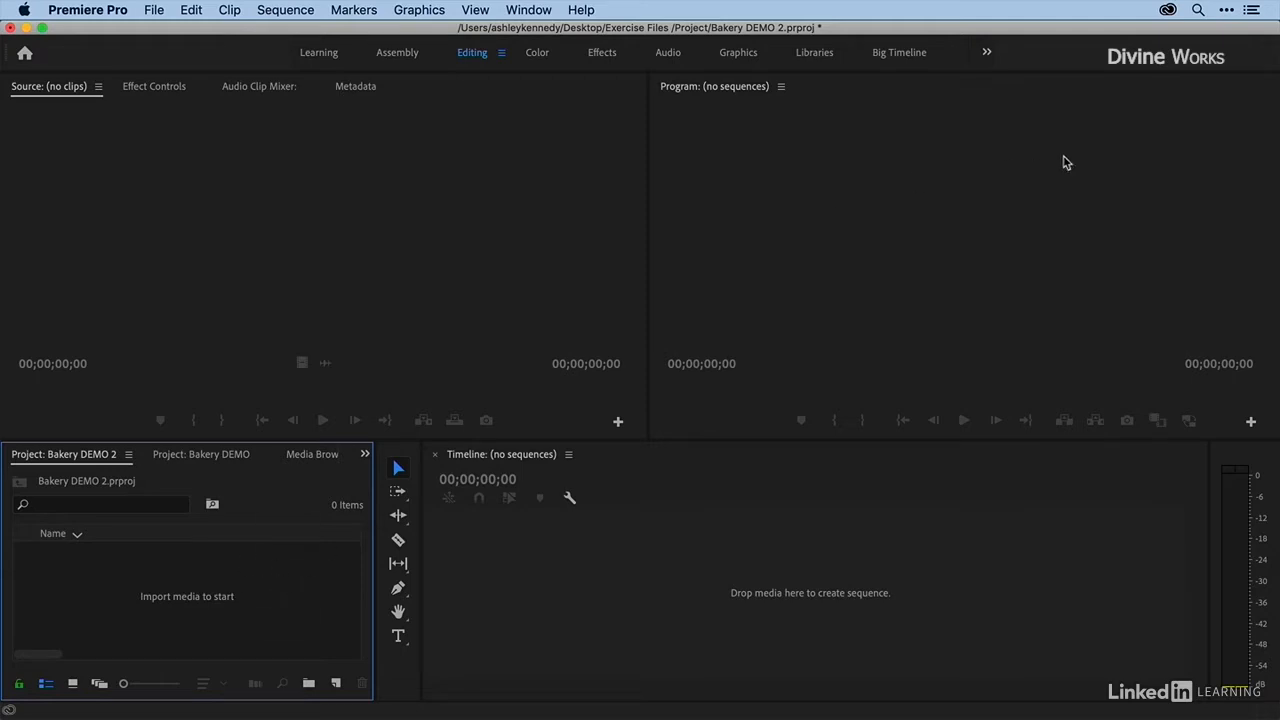
Narrow the application window to expose the desktop, and open the Media folder inside Exercise Files in a Finder window clear of the project area.
{"action": "left_click_drag", "start_coordinate": [1278, 20], "coordinate": [982, 20]}
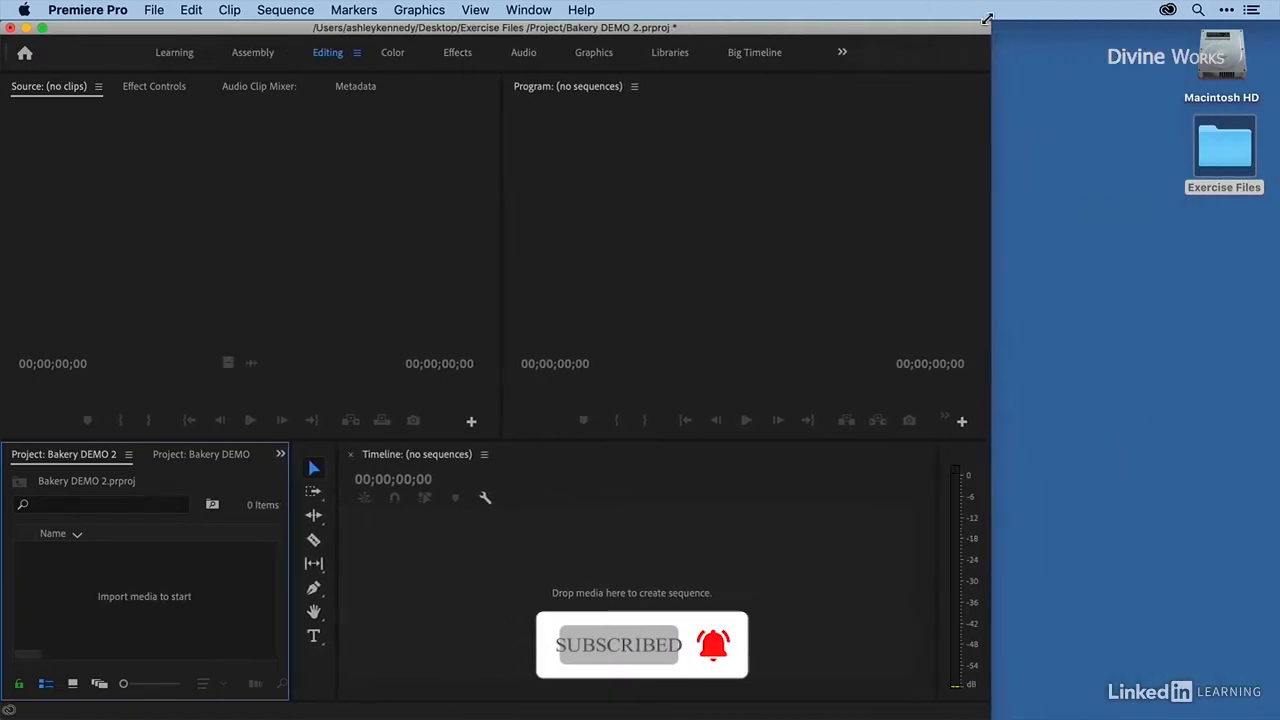
{"action": "double_click", "coordinate": [1219, 145]}
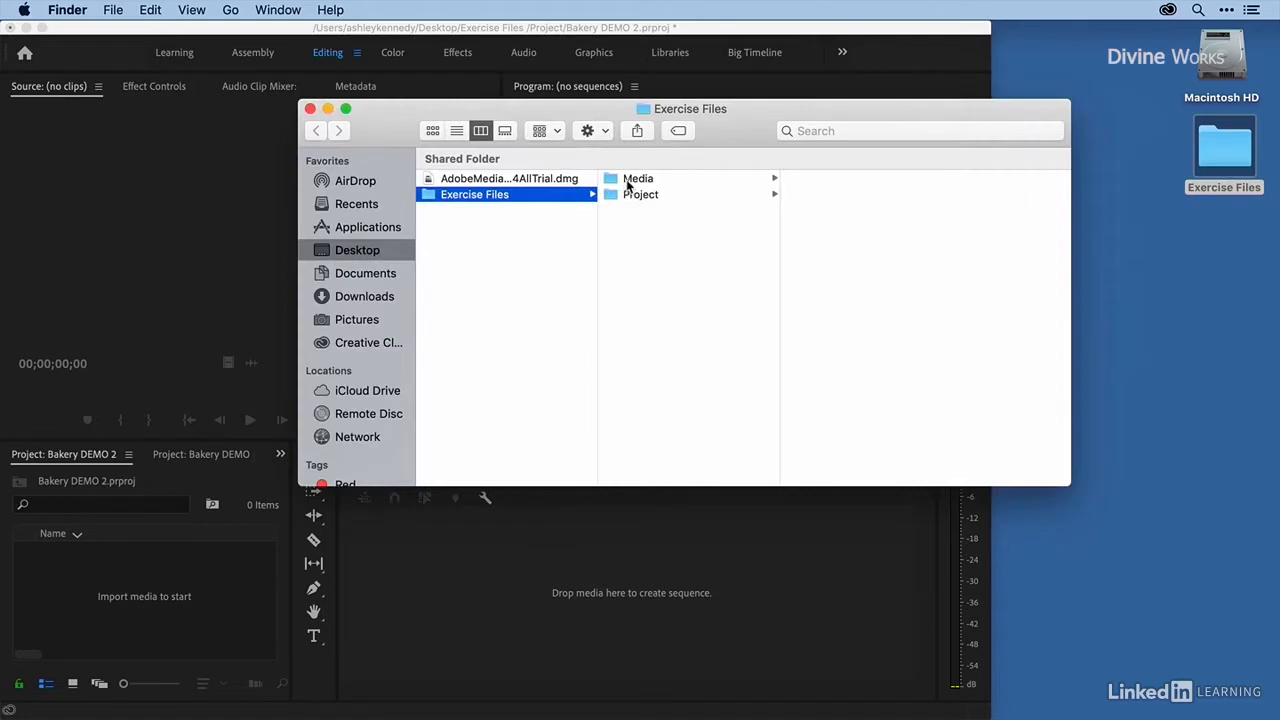
{"action": "left_click", "coordinate": [628, 185]}
{"action": "left_click_drag", "start_coordinate": [752, 120], "coordinate": [903, 65]}
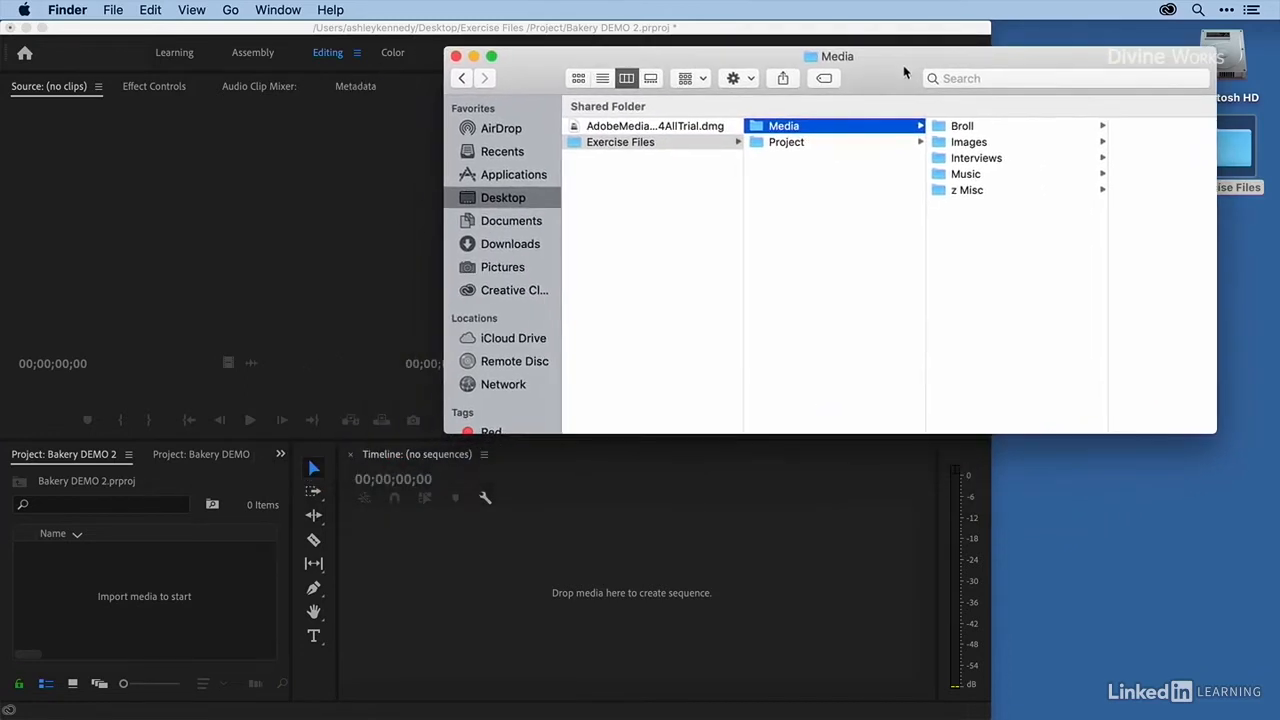
Import all clips from the Inside and Outside subfolders of Broll > Bakery_Coffeeshop into the Bakery DEMO 2 project.
{"action": "left_click", "coordinate": [960, 128]}
{"action": "left_click", "coordinate": [1098, 128]}
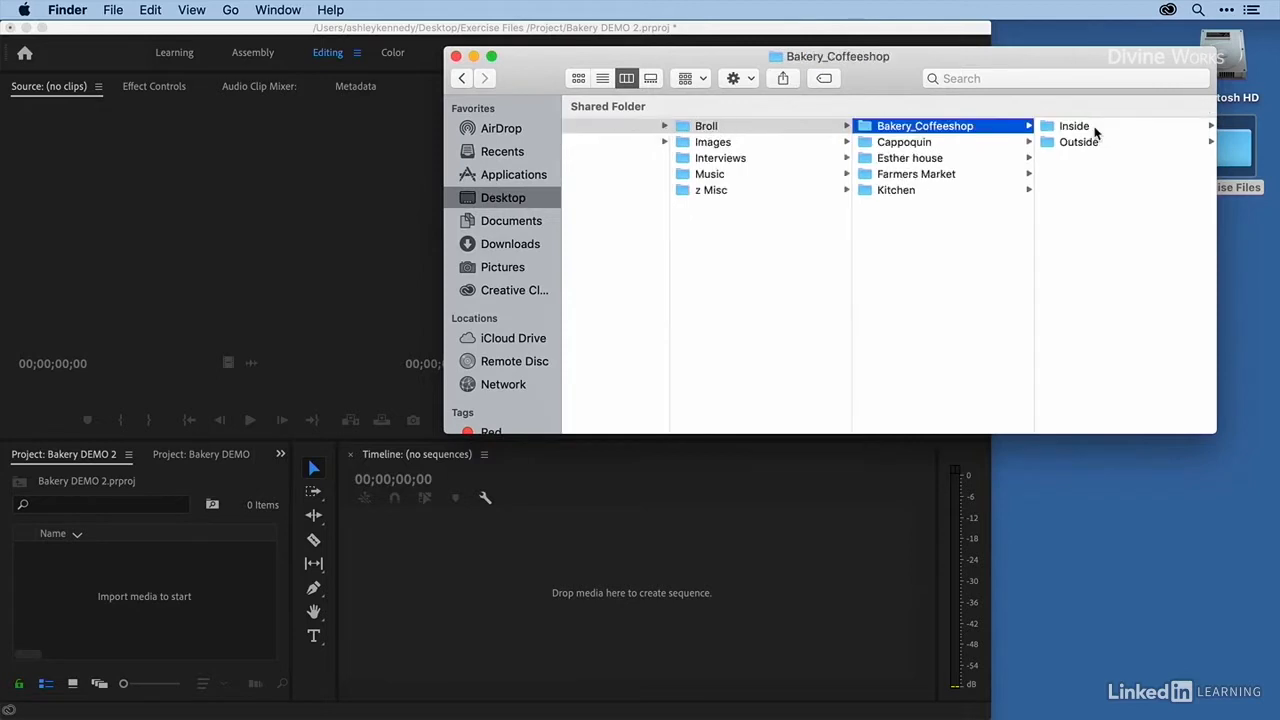
{"action": "left_click", "coordinate": [1096, 133]}
{"action": "left_click_drag", "start_coordinate": [1104, 388], "coordinate": [130, 567]}
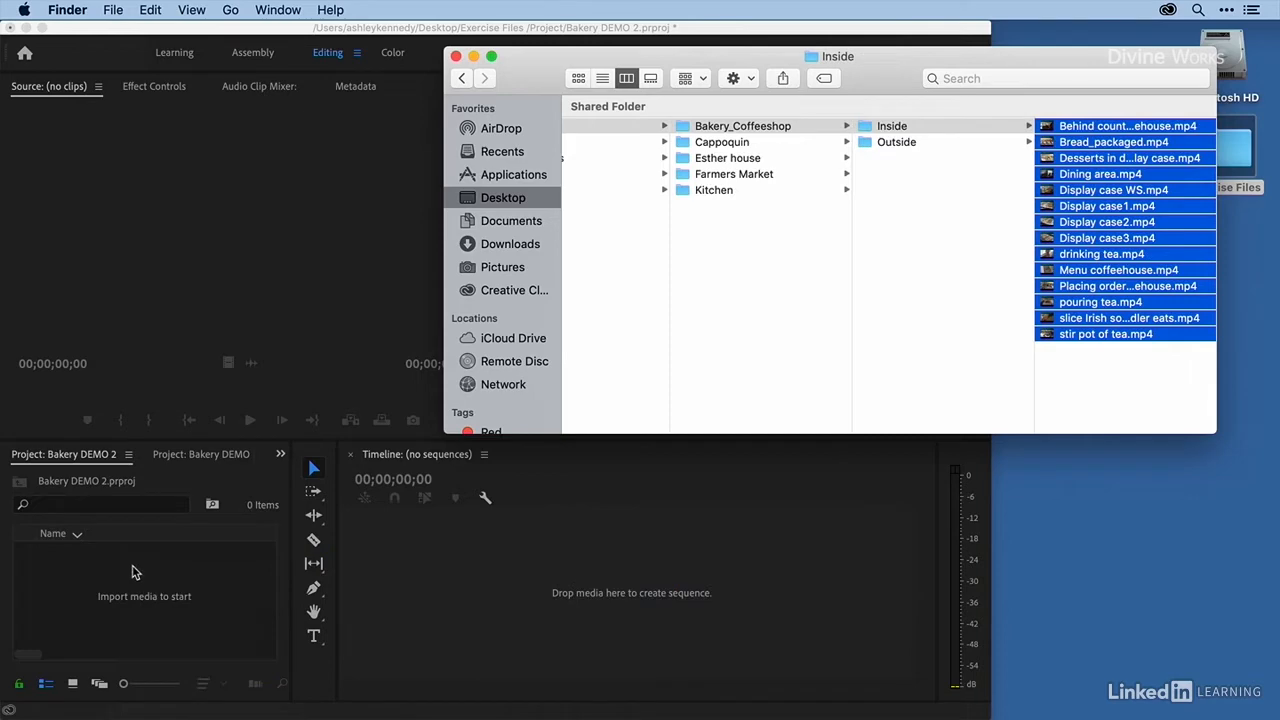
{"action": "left_click", "coordinate": [970, 146]}
{"action": "left_click_drag", "start_coordinate": [1072, 338], "coordinate": [150, 578]}
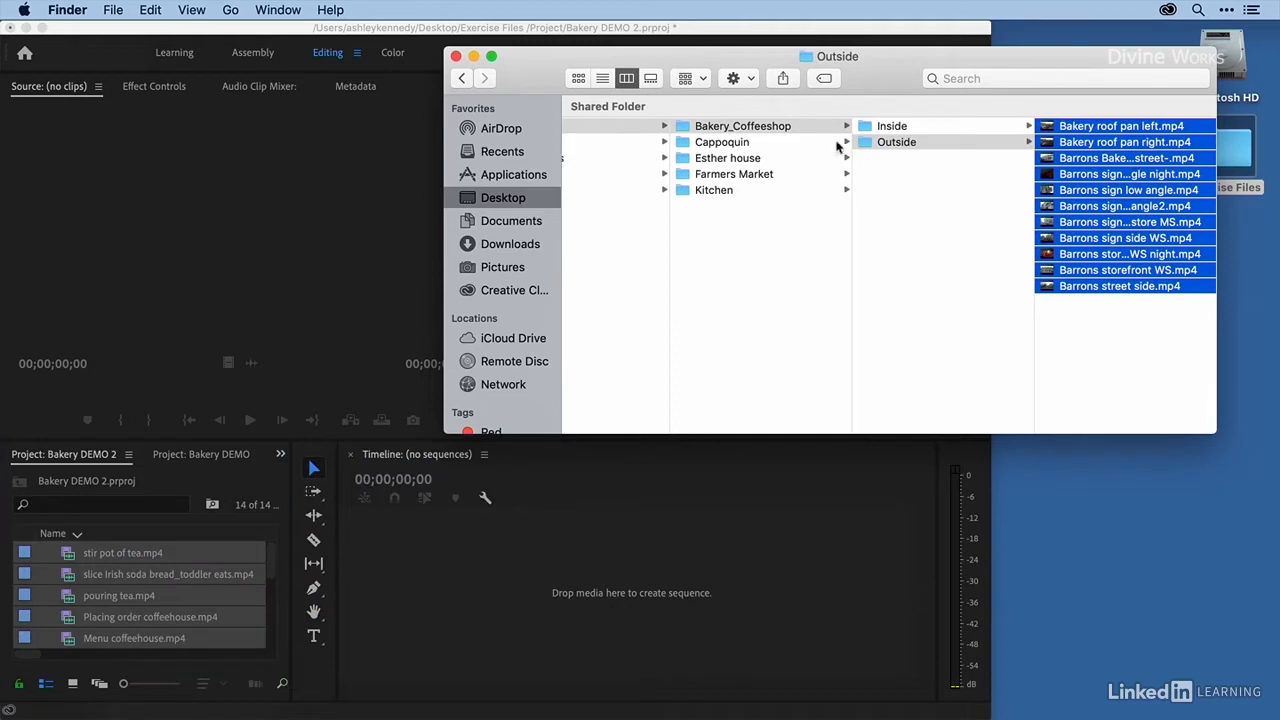
Import all clips from the Cappoquin and Farmers Market B-roll folders into the Bakery DEMO 2 project.
{"action": "left_click", "coordinate": [783, 143]}
{"action": "left_click_drag", "start_coordinate": [910, 412], "coordinate": [165, 590]}
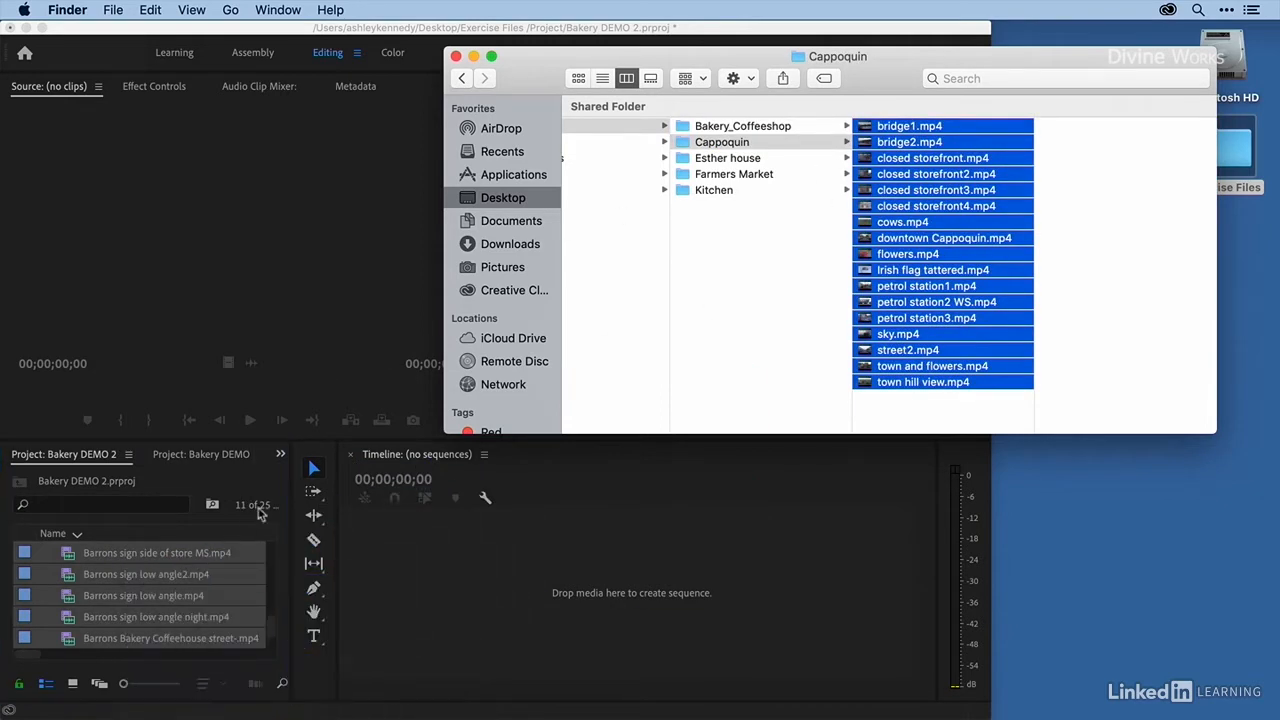
{"action": "left_click", "coordinate": [745, 175]}
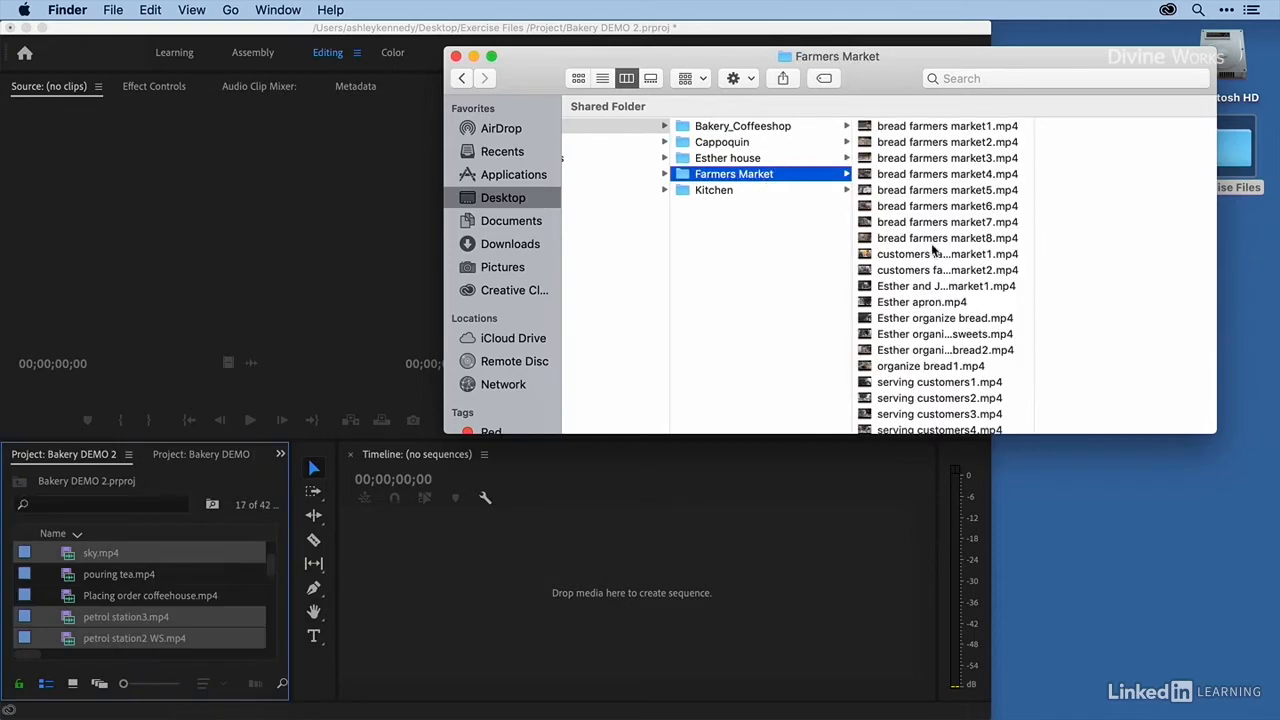
{"action": "left_click", "coordinate": [927, 130]}
{"action": "key", "text": "super+a"}
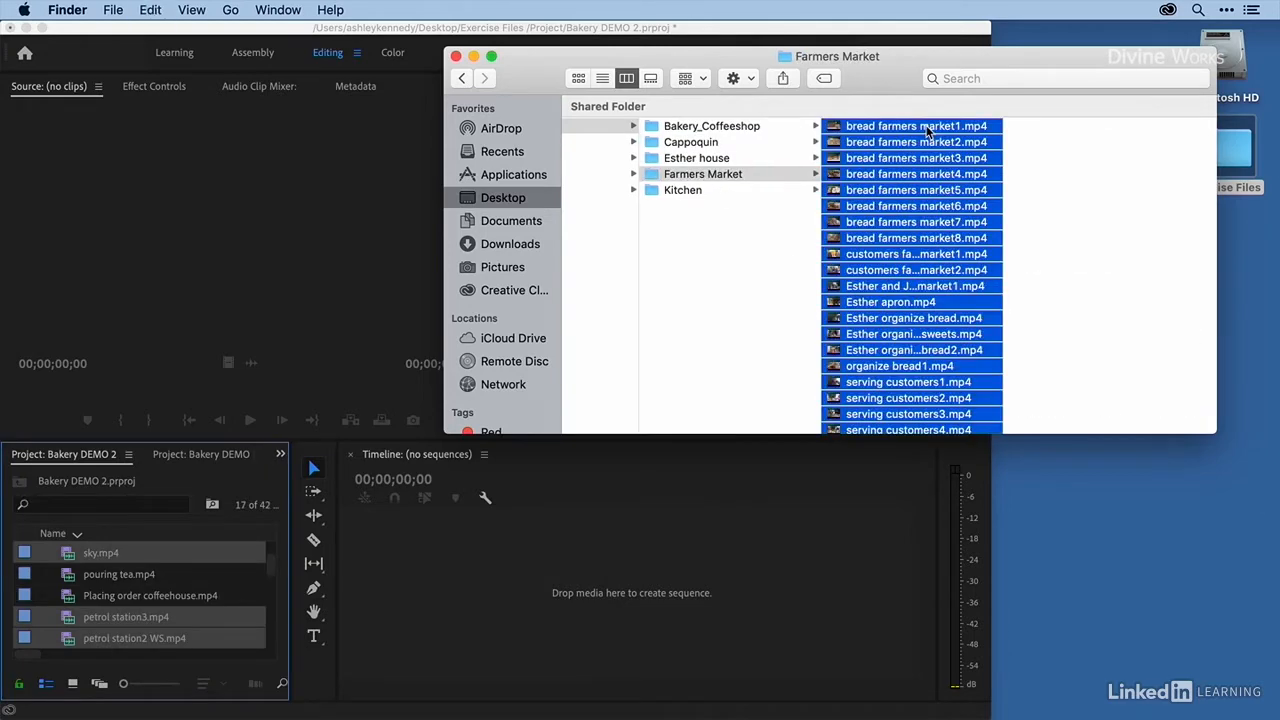
{"action": "left_click_drag", "start_coordinate": [917, 130], "coordinate": [128, 600]}
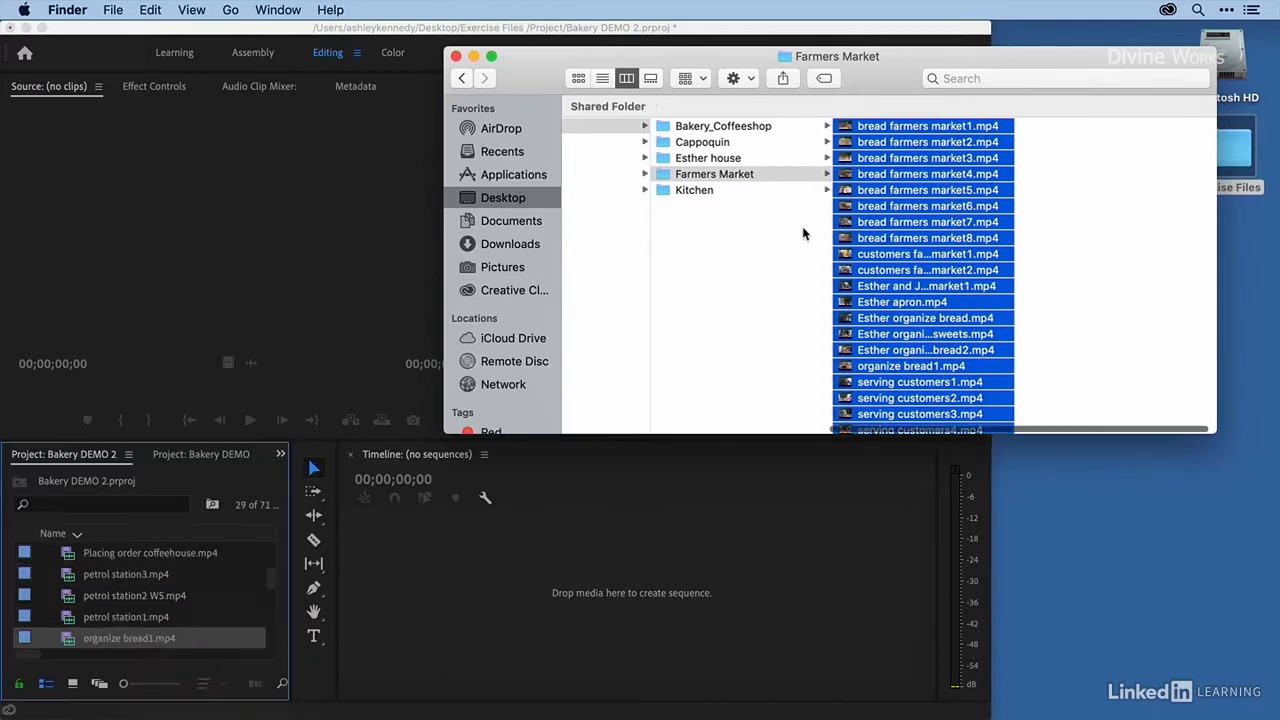
Import every still image from the Images folder under Media into the Bakery DEMO 2 project.
{"action": "scroll", "coordinate": [783, 184], "scroll_direction": "left", "scroll_amount": 5}
{"action": "left_click", "coordinate": [777, 145]}
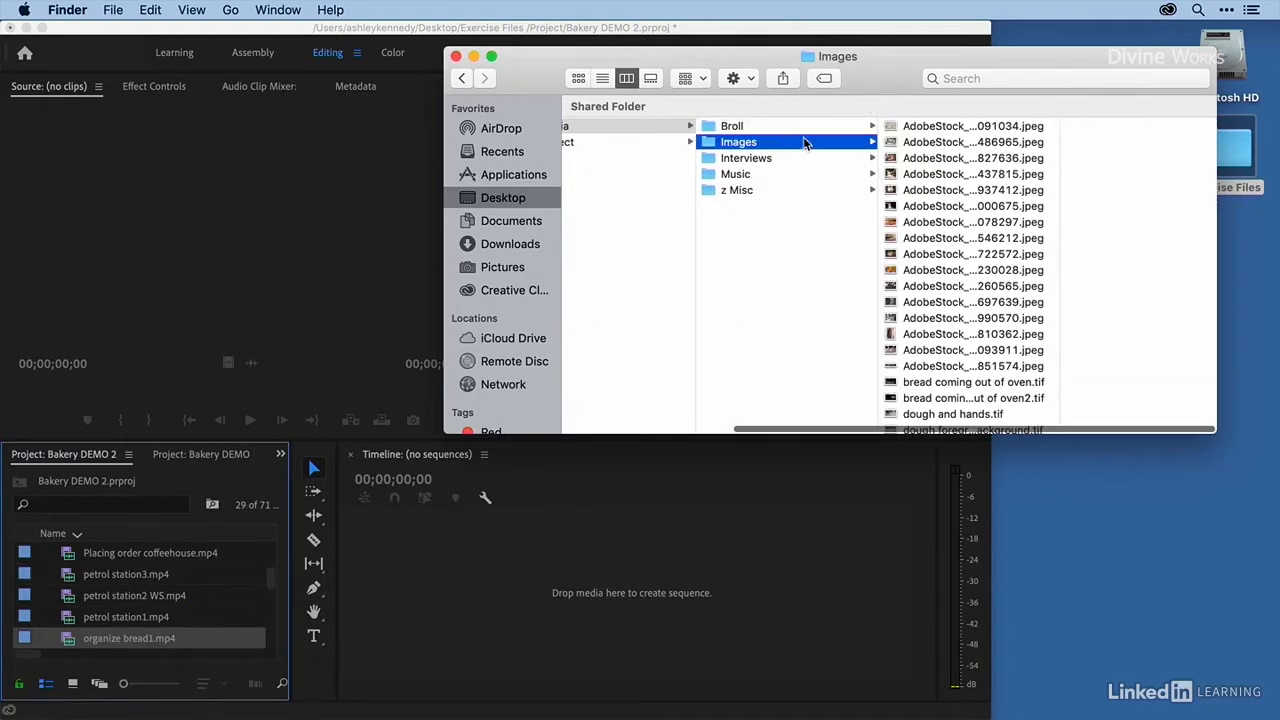
{"action": "left_click", "coordinate": [929, 130]}
{"action": "key", "text": "super+a"}
{"action": "left_click_drag", "start_coordinate": [929, 130], "coordinate": [255, 560]}
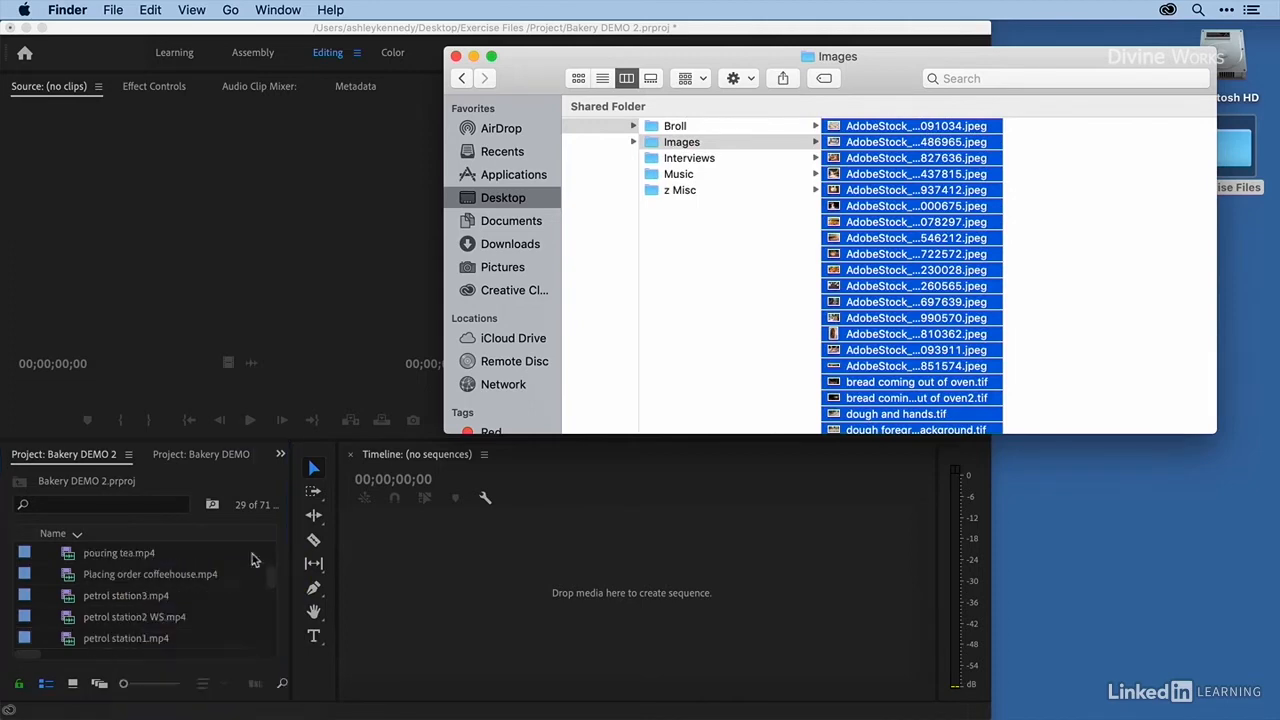
Import all interview clips from the Sit-down and Talk and Tour subfolders of Interviews into the project.
{"action": "left_click", "coordinate": [715, 159]}
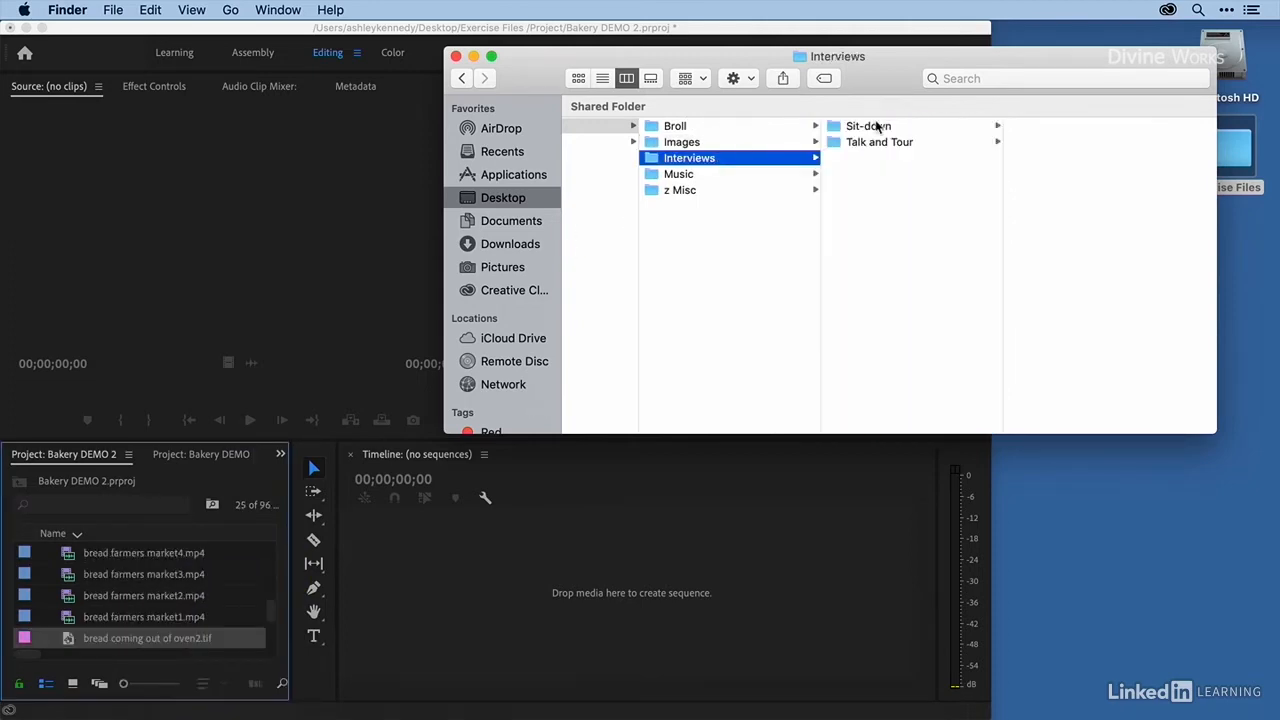
{"action": "left_click", "coordinate": [910, 129]}
{"action": "left_click_drag", "start_coordinate": [1058, 420], "coordinate": [211, 565]}
{"action": "left_click", "coordinate": [879, 142]}
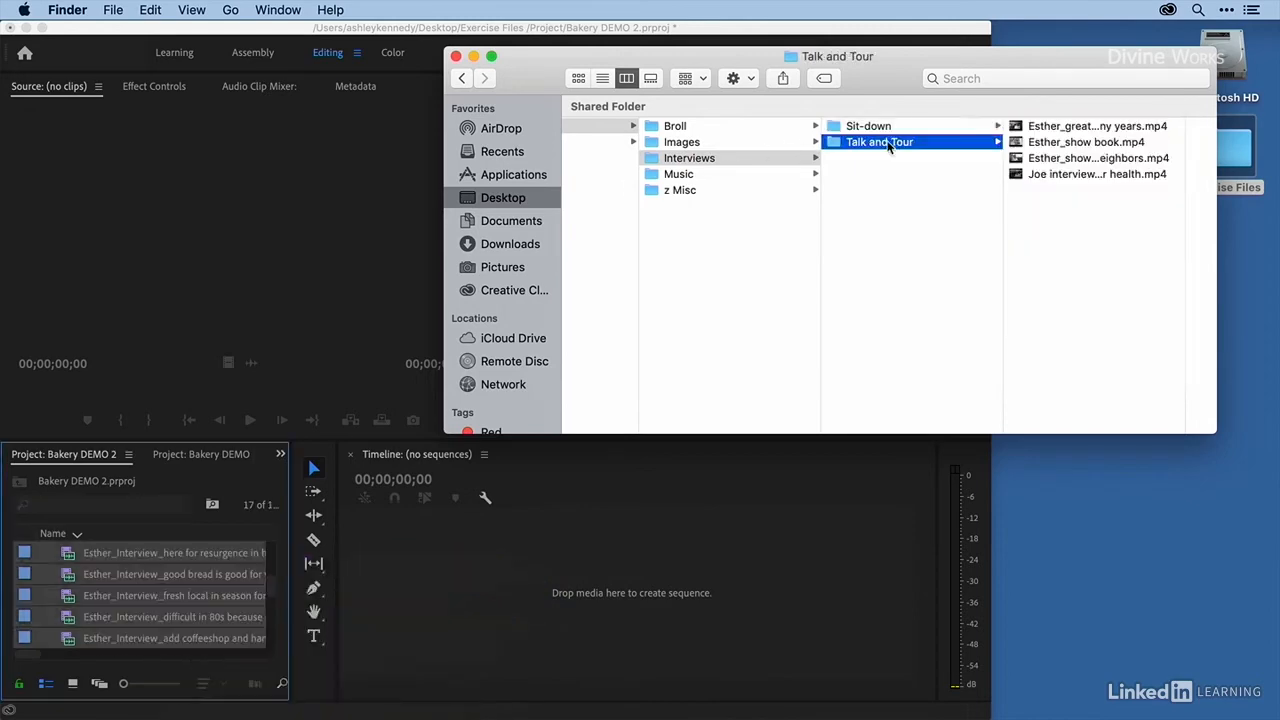
{"action": "left_click_drag", "start_coordinate": [1037, 215], "coordinate": [108, 593]}
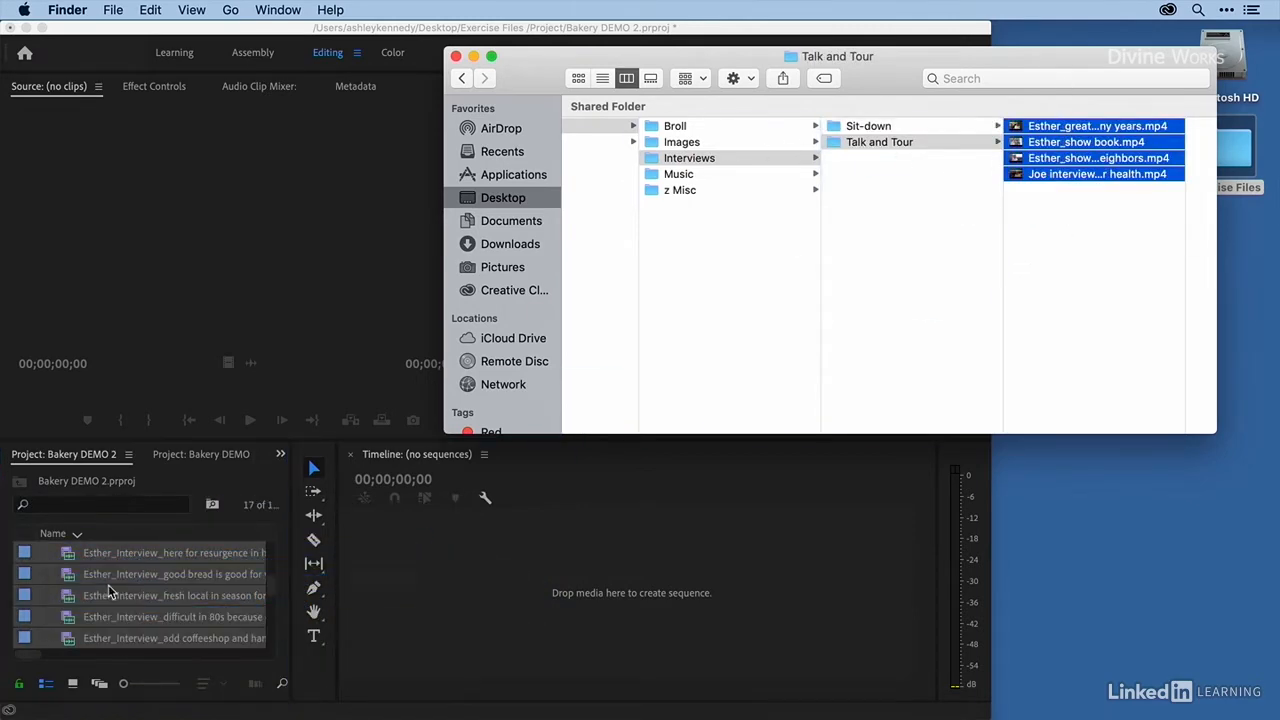
Import all the audio tracks from the Music folder into the Bakery DEMO 2 project.
{"action": "left_click", "coordinate": [723, 176]}
{"action": "left_click_drag", "start_coordinate": [914, 210], "coordinate": [908, 78]}
{"action": "left_click_drag", "start_coordinate": [903, 128], "coordinate": [176, 580]}
Return to Premiere Pro, widen its window to fill the screen again, and maximize the project's media list.
{"action": "left_click", "coordinate": [776, 29]}
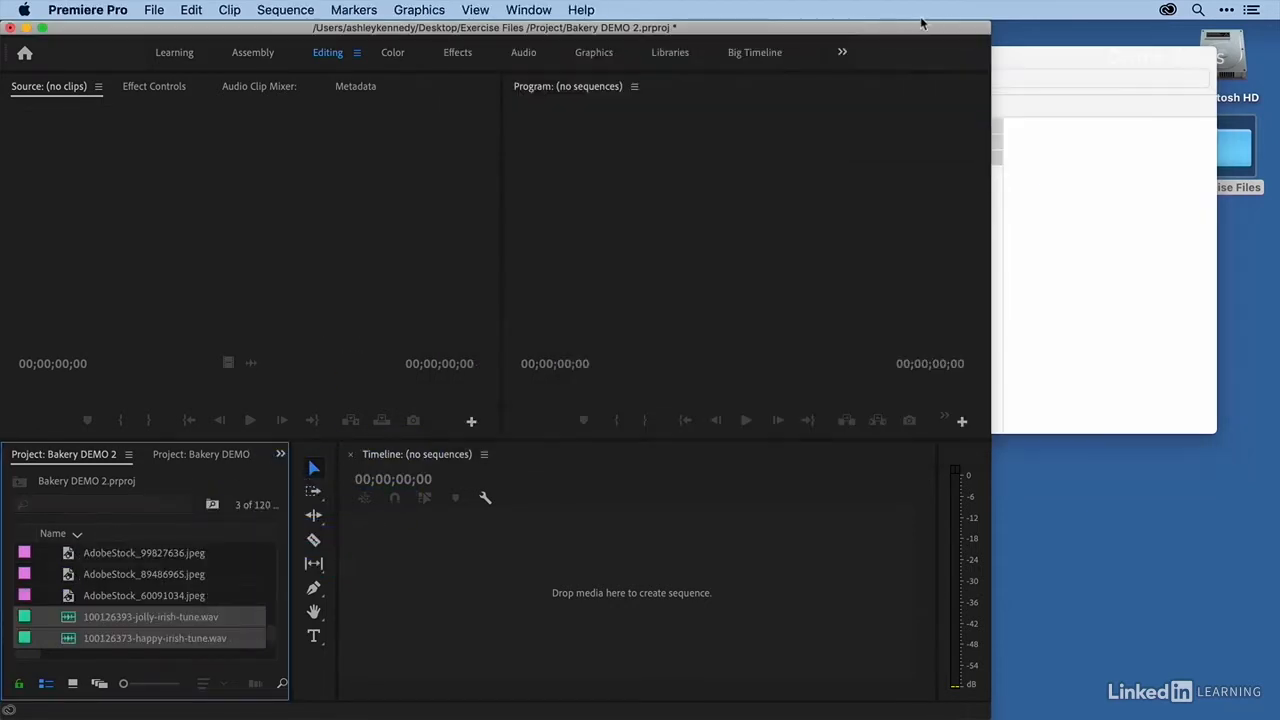
{"action": "left_click_drag", "start_coordinate": [990, 22], "coordinate": [1273, 6]}
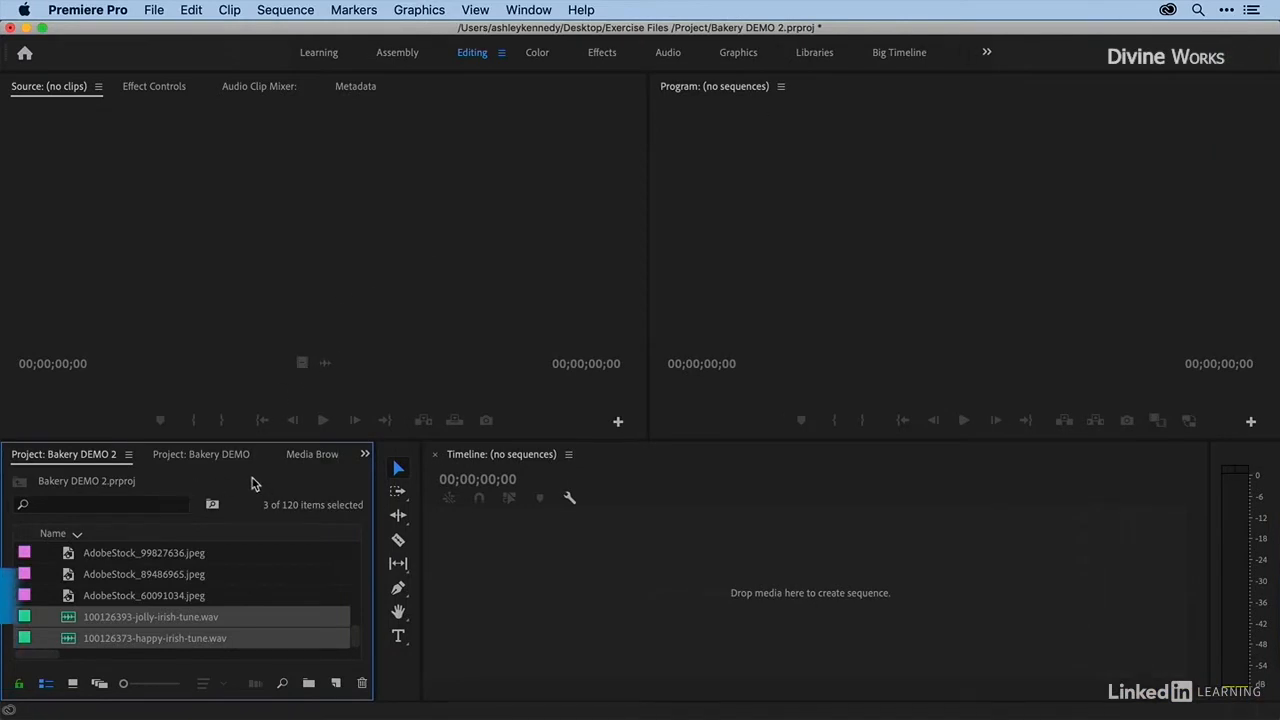
{"action": "key", "text": "grave"}
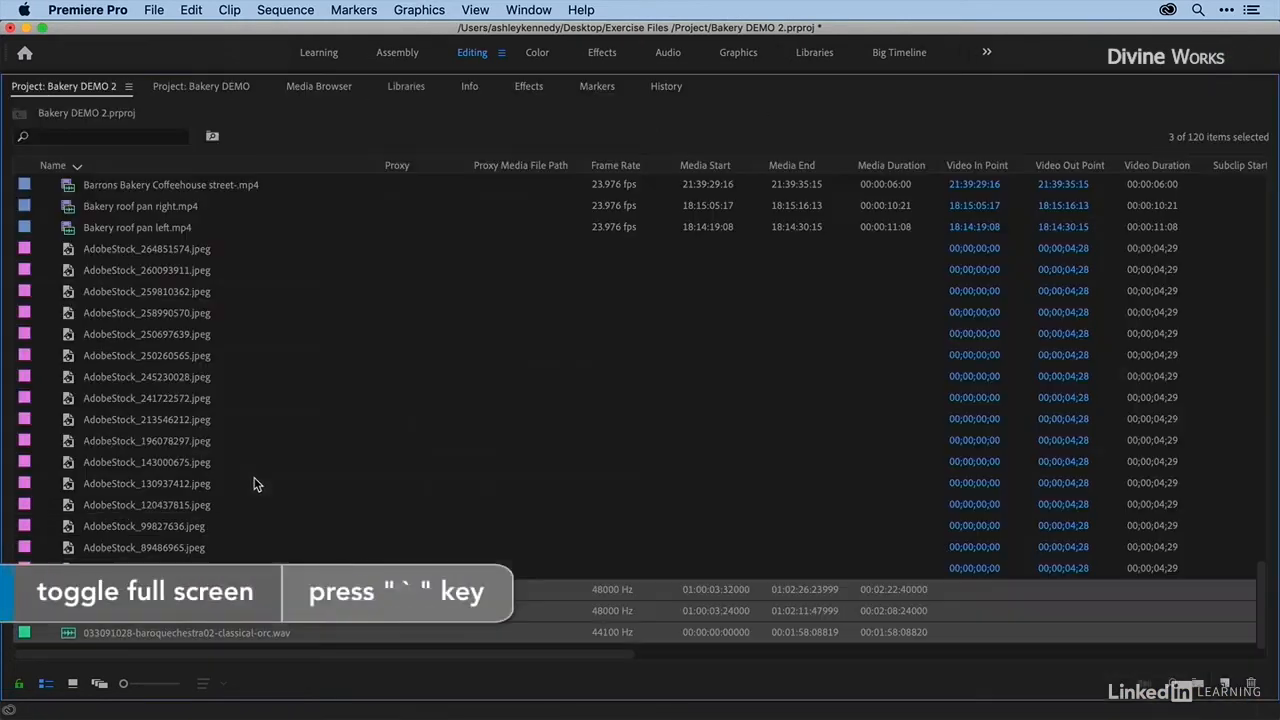
Examine the media type icons and label colors of the imported items, starting with the unload bread3 WS.mp4 clip.
{"action": "scroll", "coordinate": [255, 485], "scroll_direction": "up", "scroll_amount": 15}
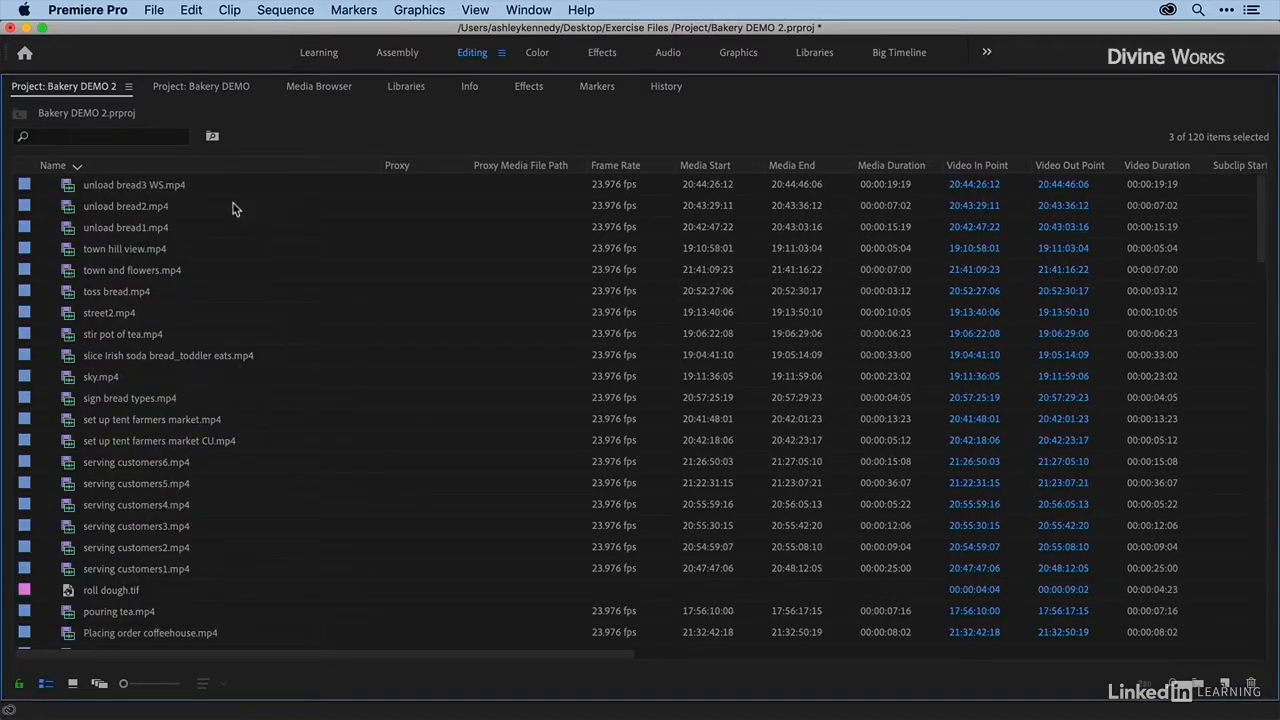
{"action": "left_click", "coordinate": [67, 188]}
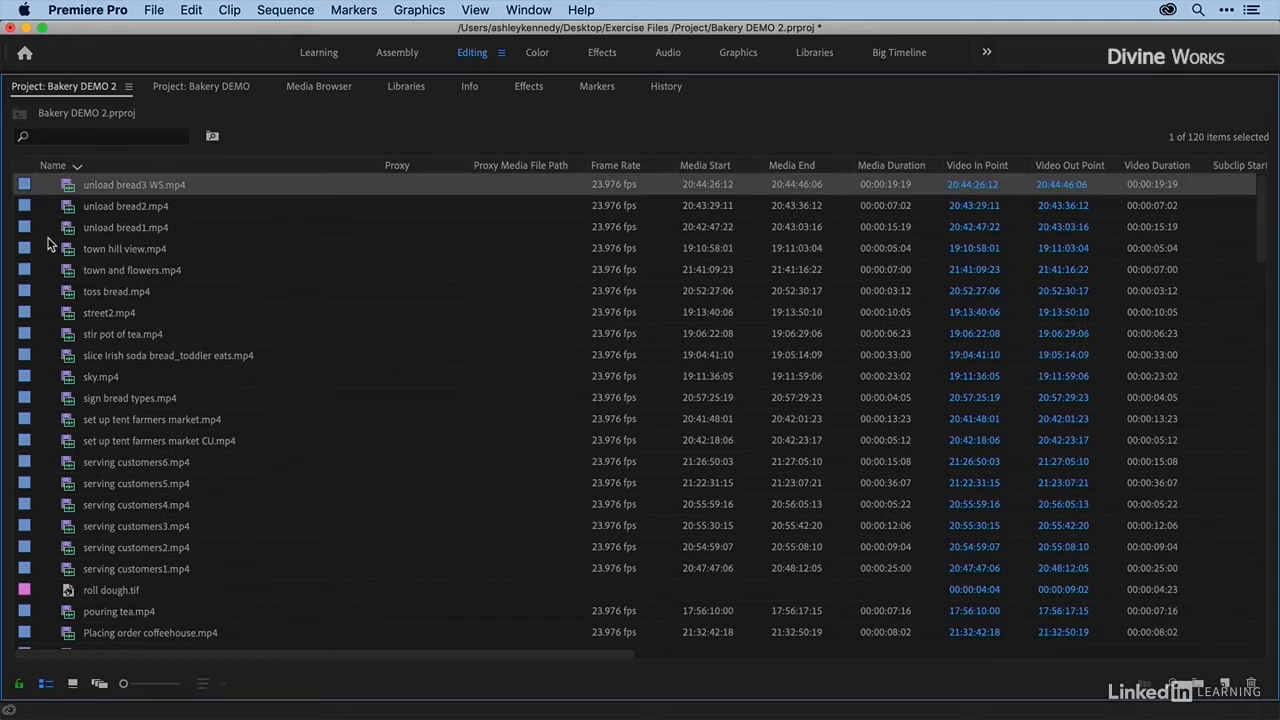
{"action": "mouse_move", "coordinate": [47, 244]}
{"action": "scroll", "coordinate": [47, 244], "scroll_direction": "down", "scroll_amount": 10}
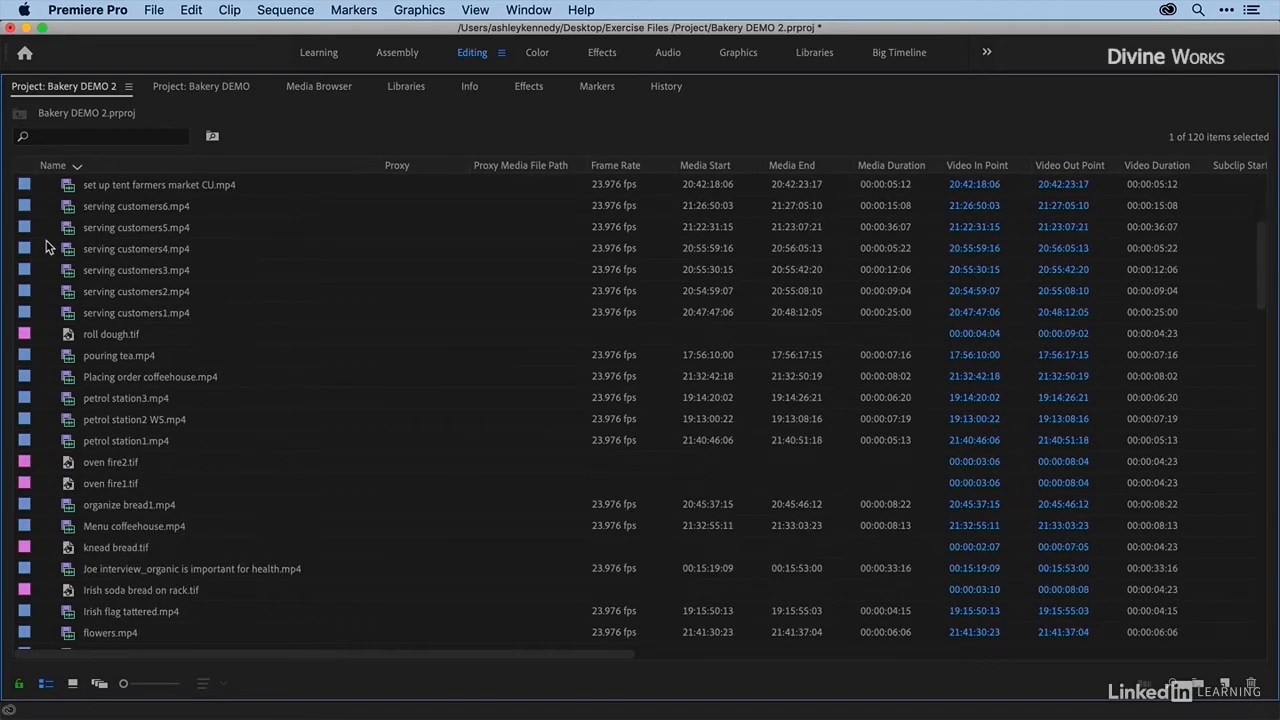
{"action": "scroll", "coordinate": [47, 248], "scroll_direction": "down", "scroll_amount": 1}
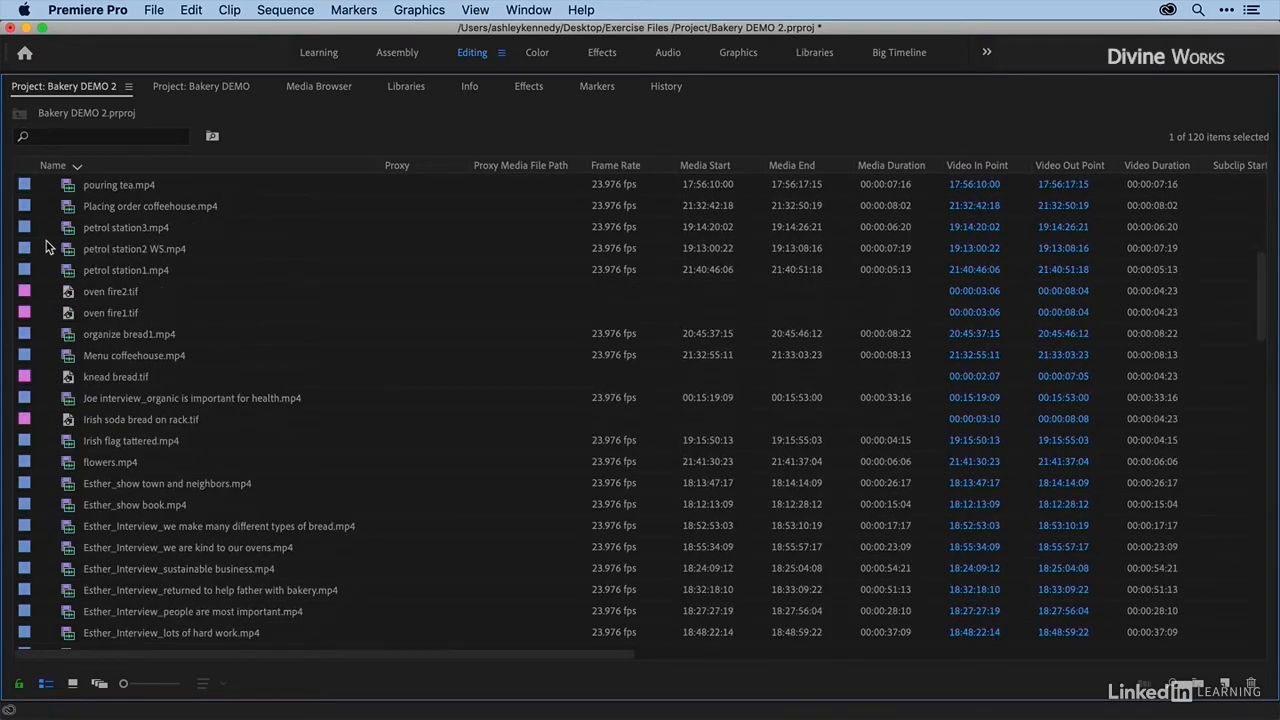
{"action": "scroll", "coordinate": [47, 248], "scroll_direction": "up", "scroll_amount": 10}
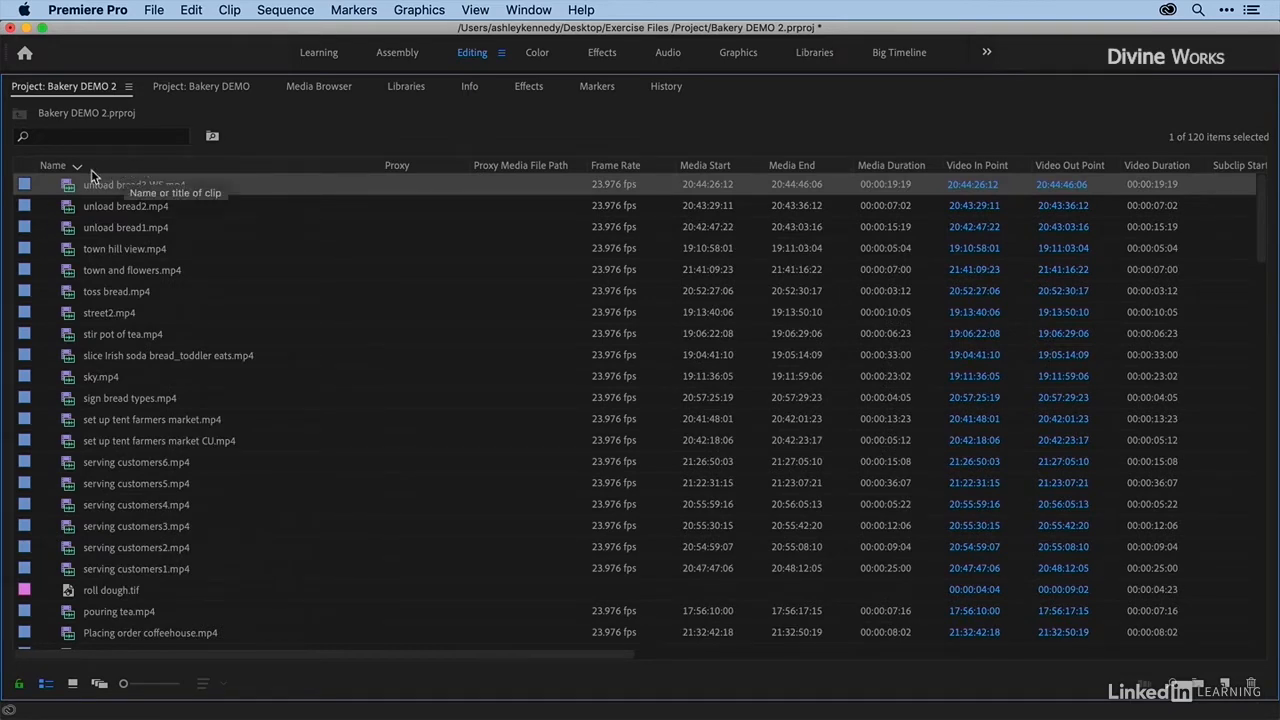
Sort the project's media list by name in ascending order and review the resulting arrangement.
{"action": "left_click", "coordinate": [134, 166]}
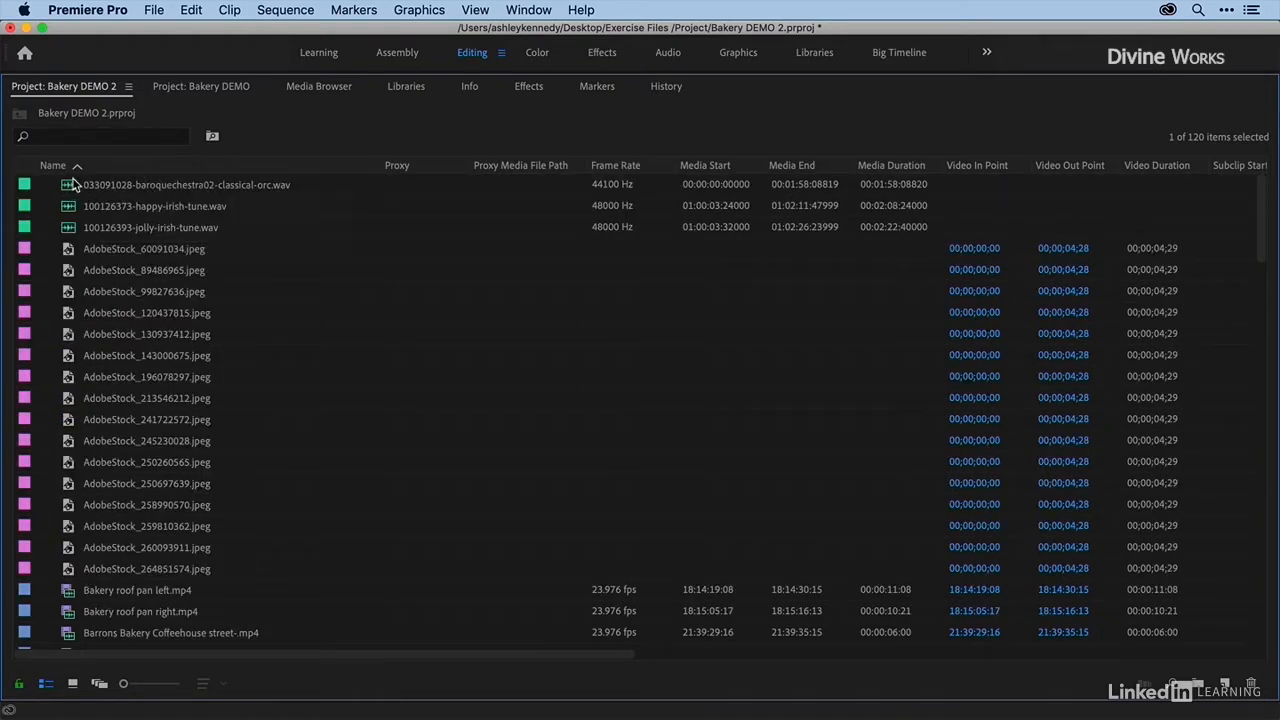
{"action": "scroll", "coordinate": [84, 262], "scroll_direction": "down", "scroll_amount": 10}
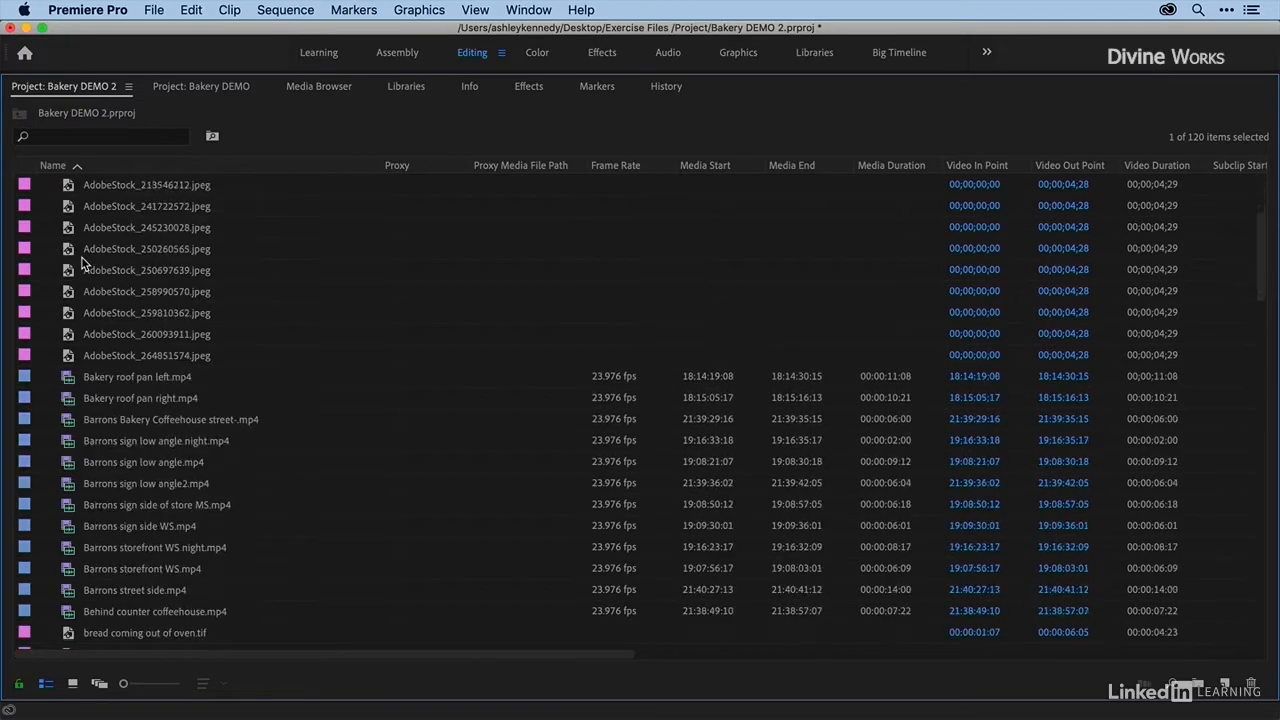
{"action": "scroll", "coordinate": [84, 262], "scroll_direction": "down", "scroll_amount": 10}
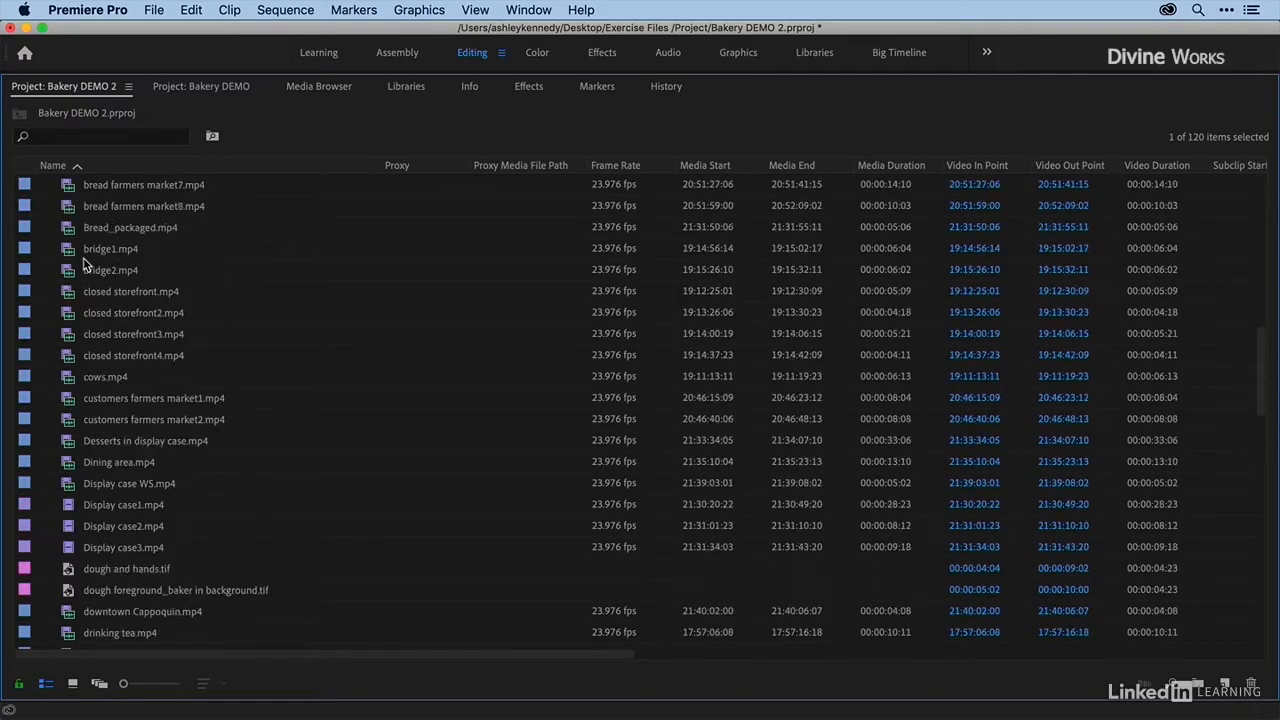
{"action": "scroll", "coordinate": [84, 262], "scroll_direction": "up", "scroll_amount": 20}
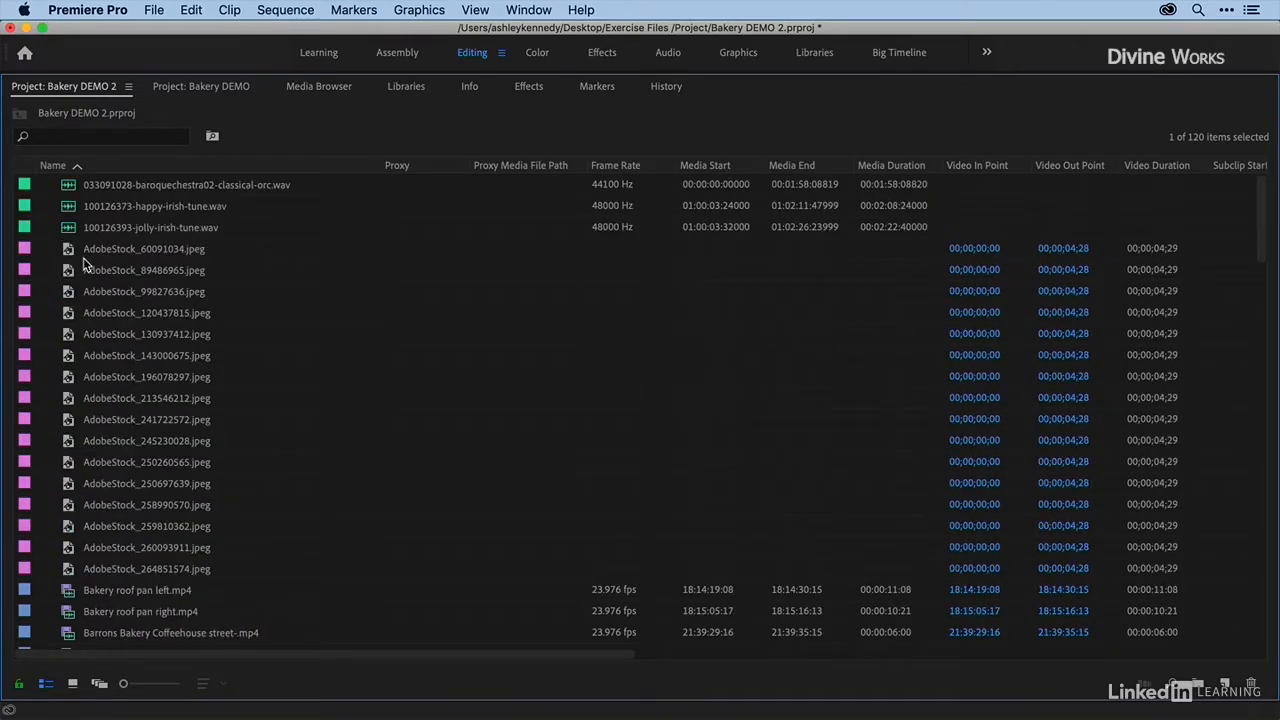
Sort the project's media list by label color and review how the media types are grouped.
{"action": "left_click", "coordinate": [22, 167]}
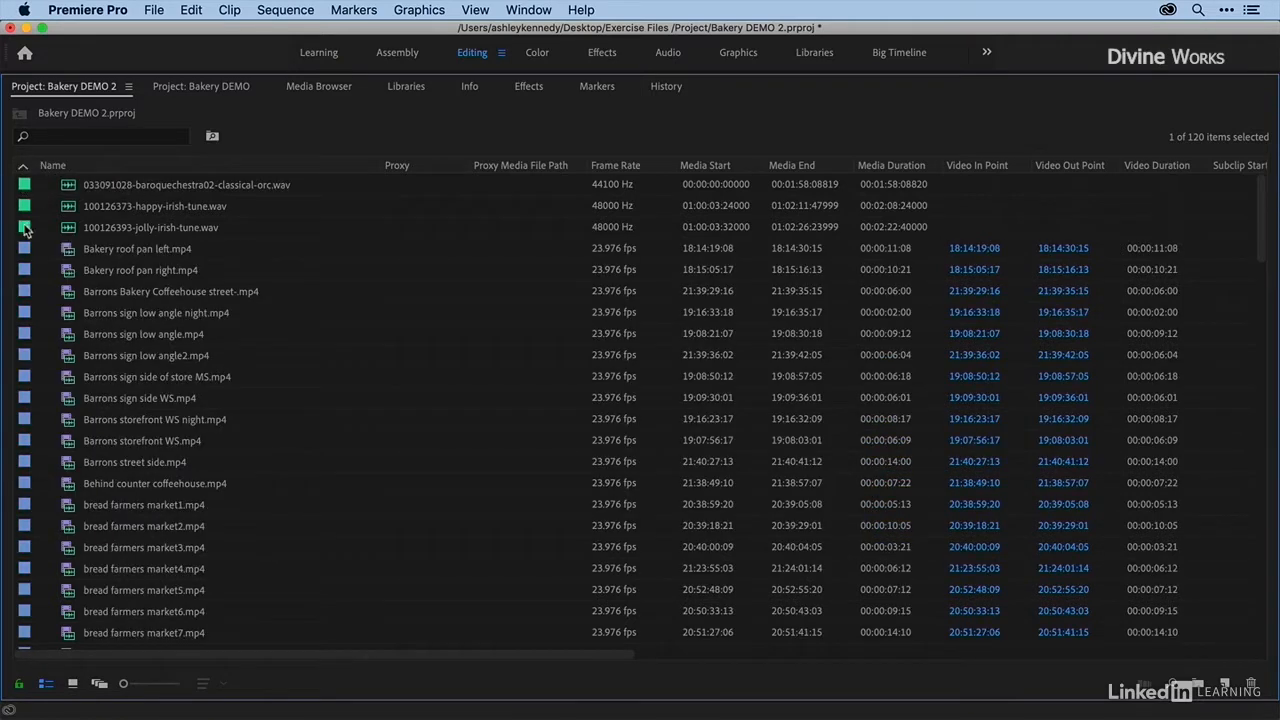
{"action": "scroll", "coordinate": [16, 508], "scroll_direction": "down", "scroll_amount": 1}
{"action": "scroll", "coordinate": [16, 510], "scroll_direction": "down", "scroll_amount": 20}
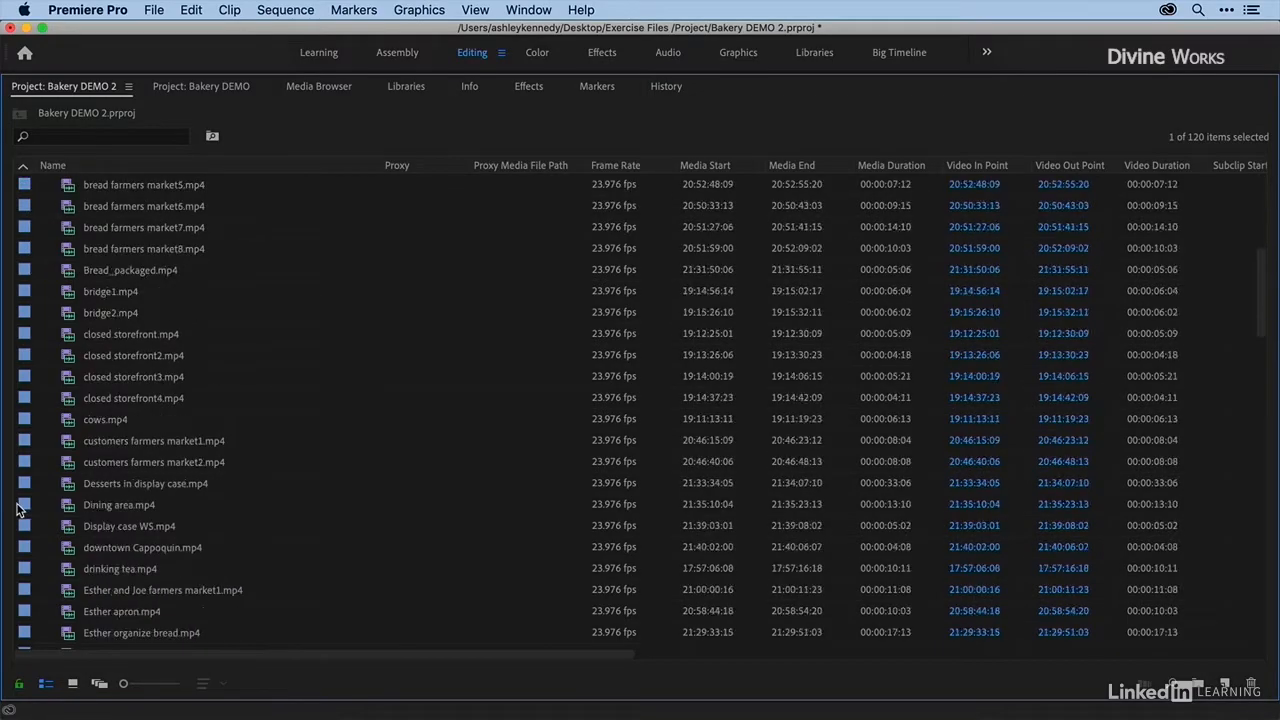
{"action": "scroll", "coordinate": [16, 510], "scroll_direction": "down", "scroll_amount": 3}
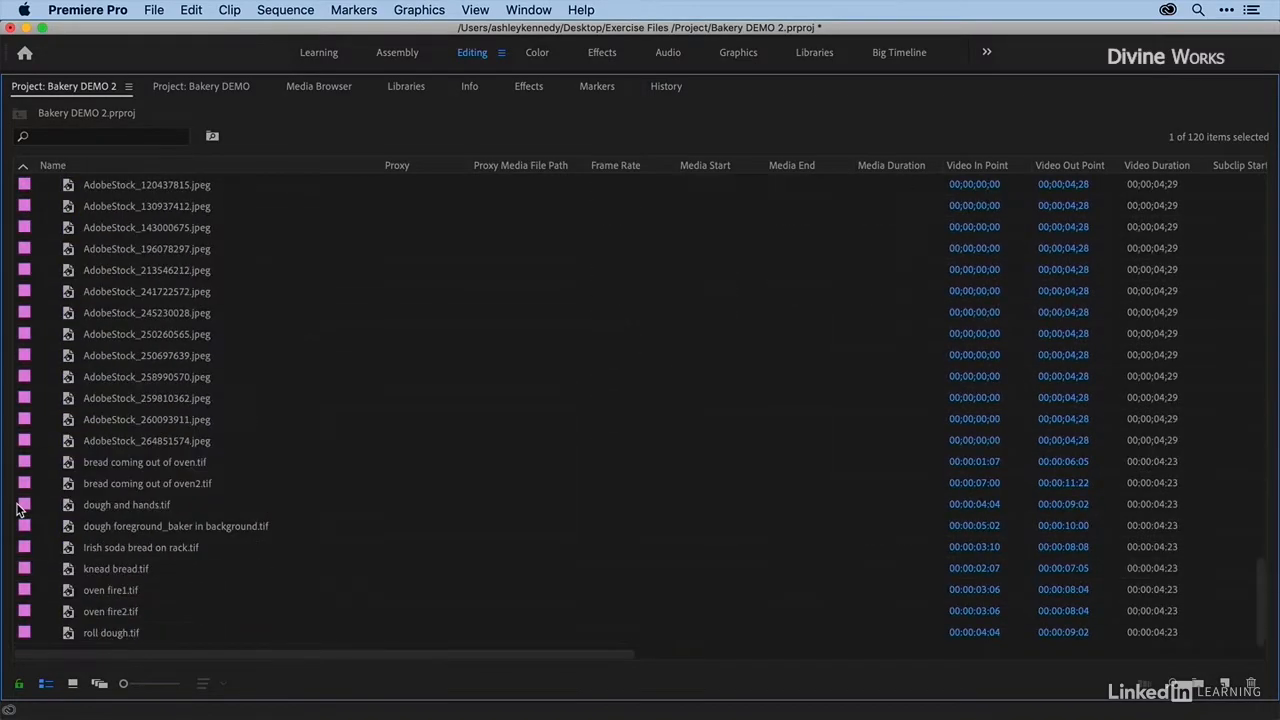
{"action": "scroll", "coordinate": [16, 510], "scroll_direction": "up", "scroll_amount": 10}
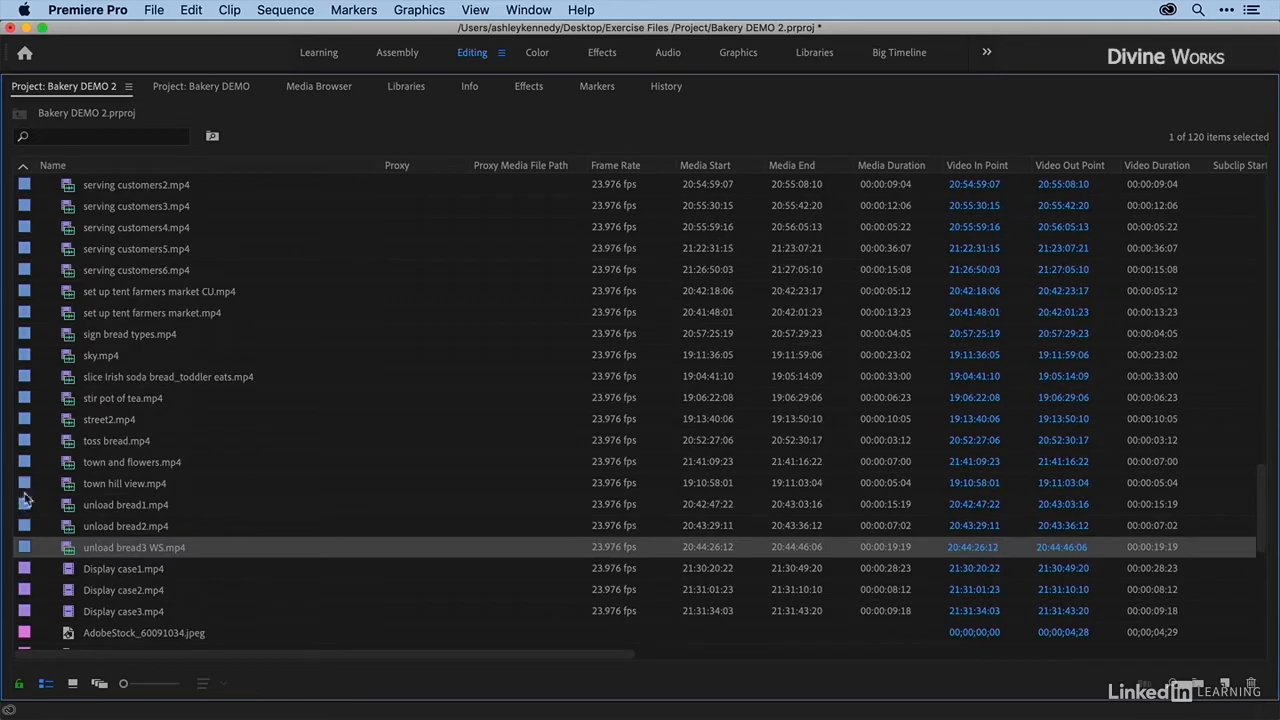
{"action": "scroll", "coordinate": [20, 492], "scroll_direction": "up", "scroll_amount": 20}
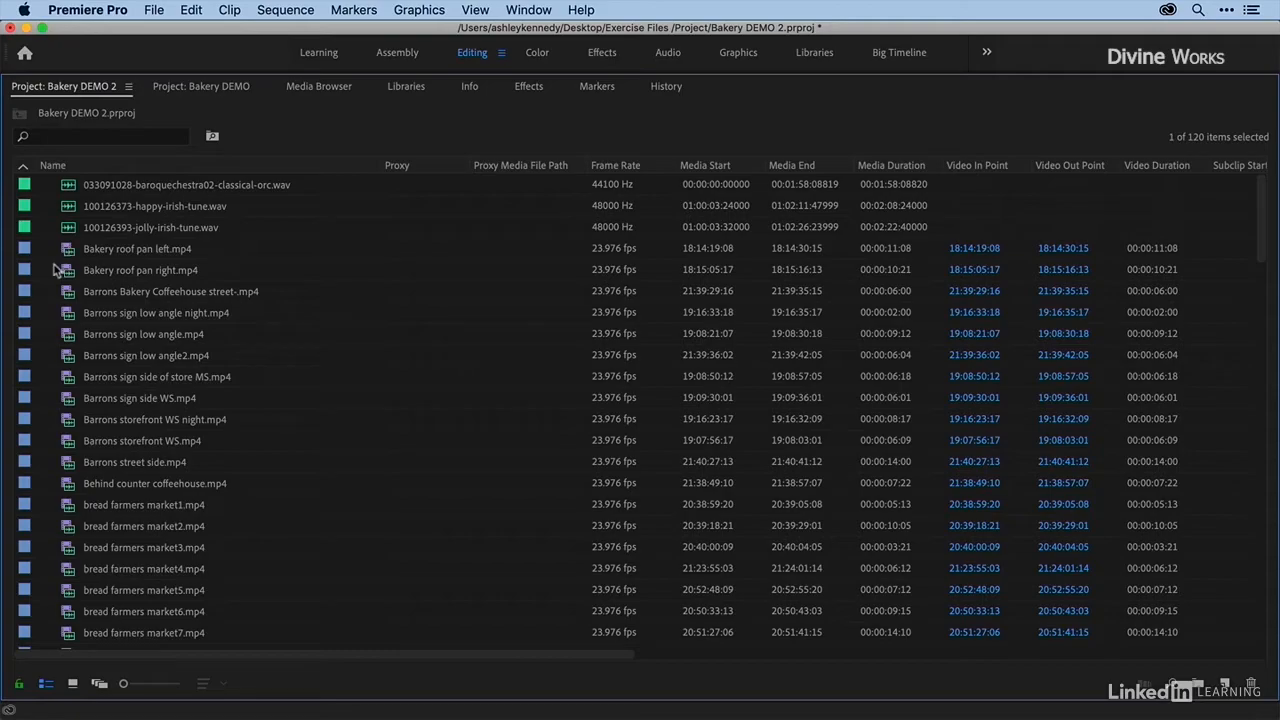
{"action": "scroll", "coordinate": [41, 327], "scroll_direction": "down", "scroll_amount": 15}
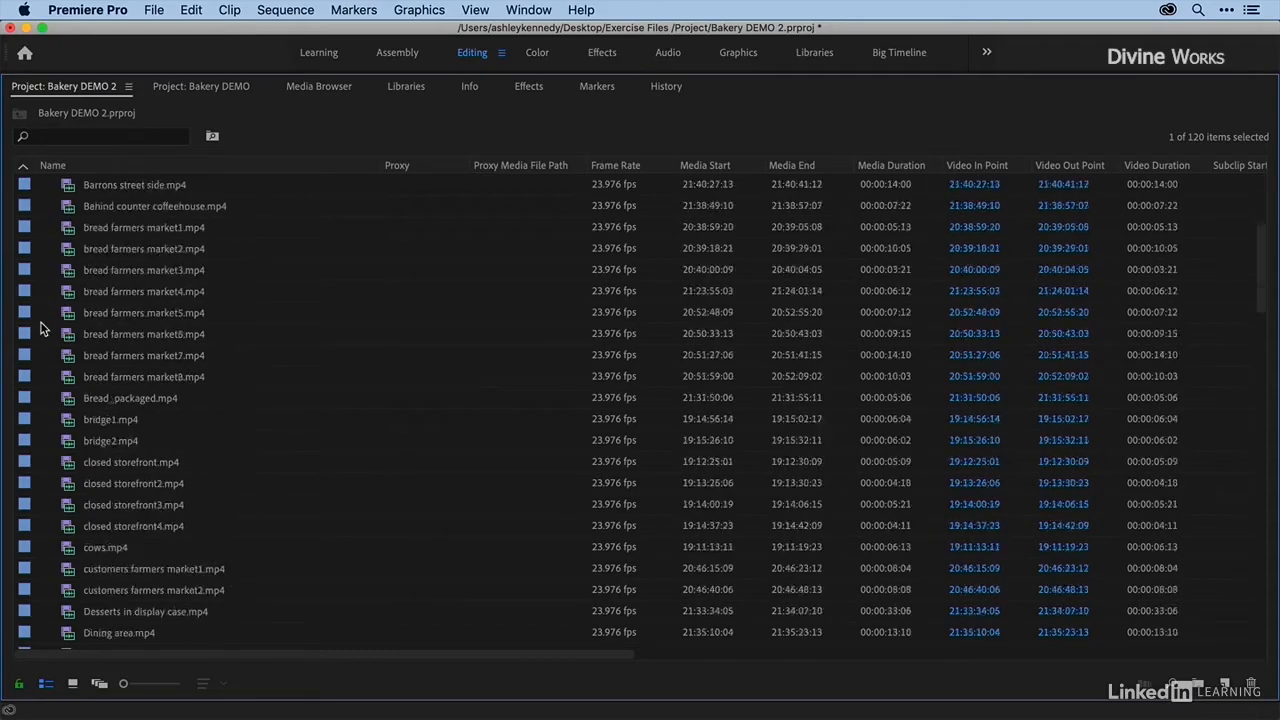
Review the label color groups further down the media list, selecting Display case1.mp4 to examine the video-only clips.
{"action": "scroll", "coordinate": [41, 327], "scroll_direction": "down", "scroll_amount": 15}
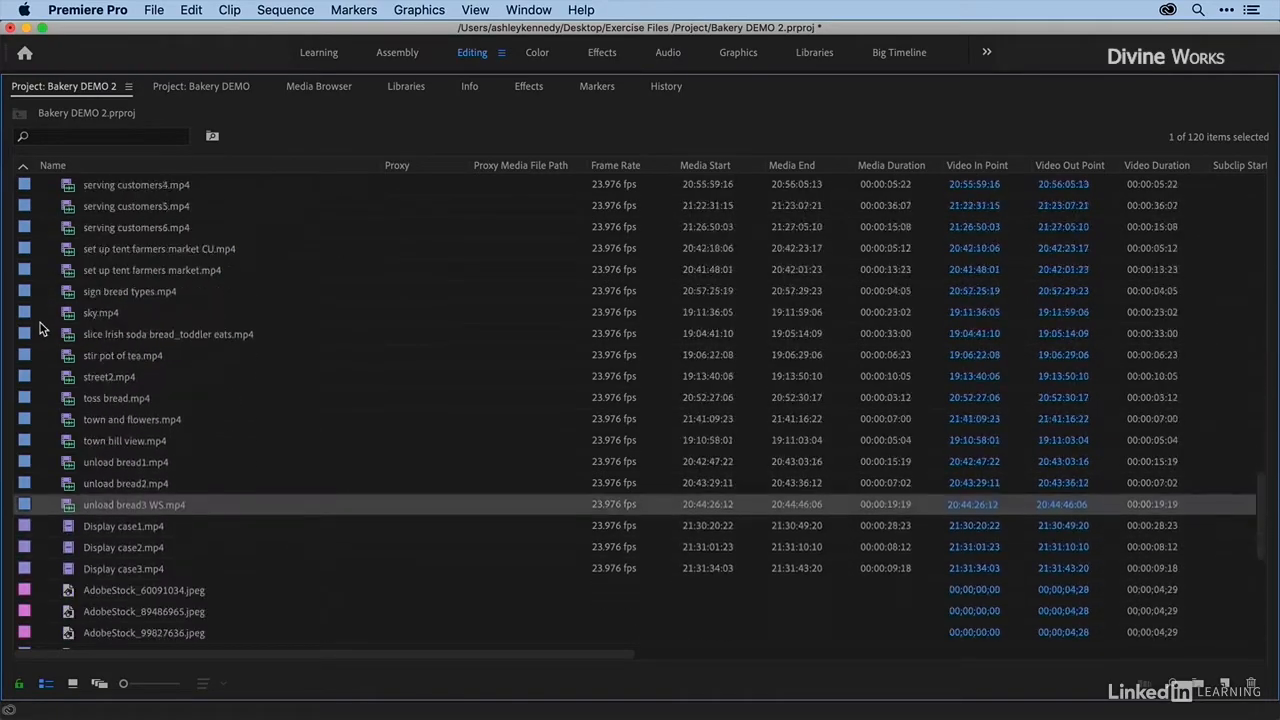
{"action": "left_click", "coordinate": [23, 383]}
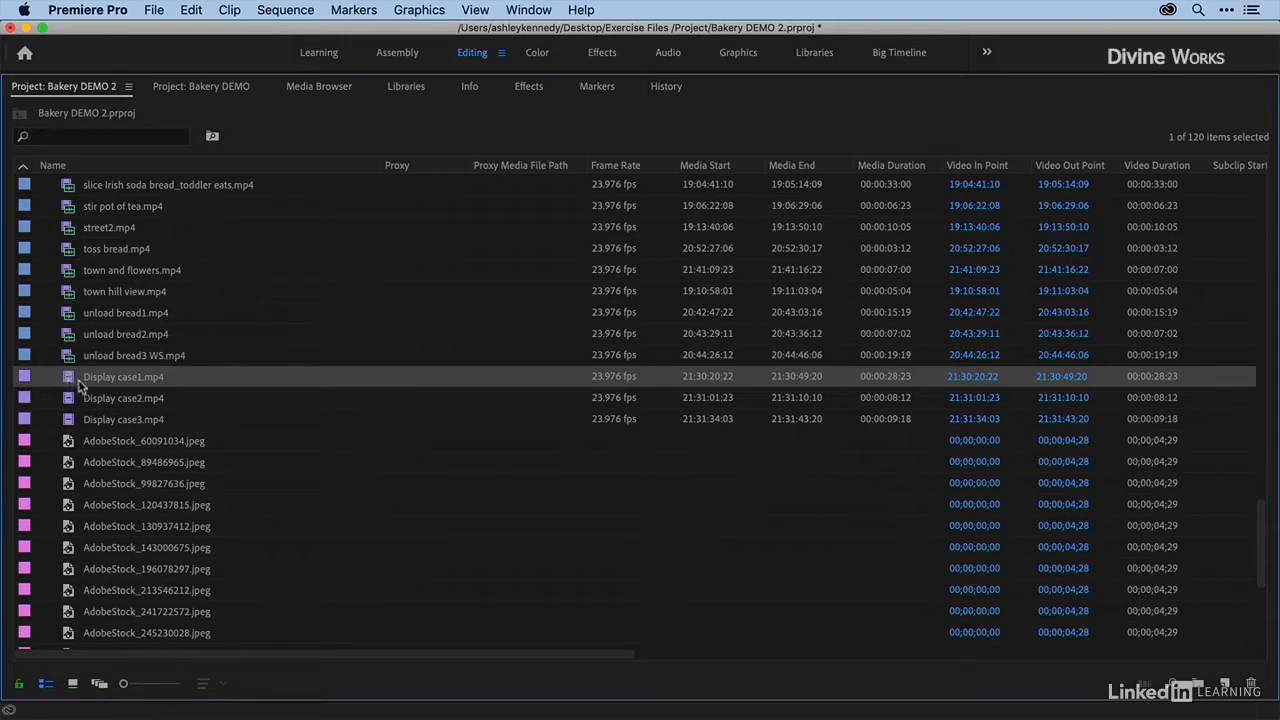
{"action": "scroll", "coordinate": [40, 398], "scroll_direction": "down", "scroll_amount": 5}
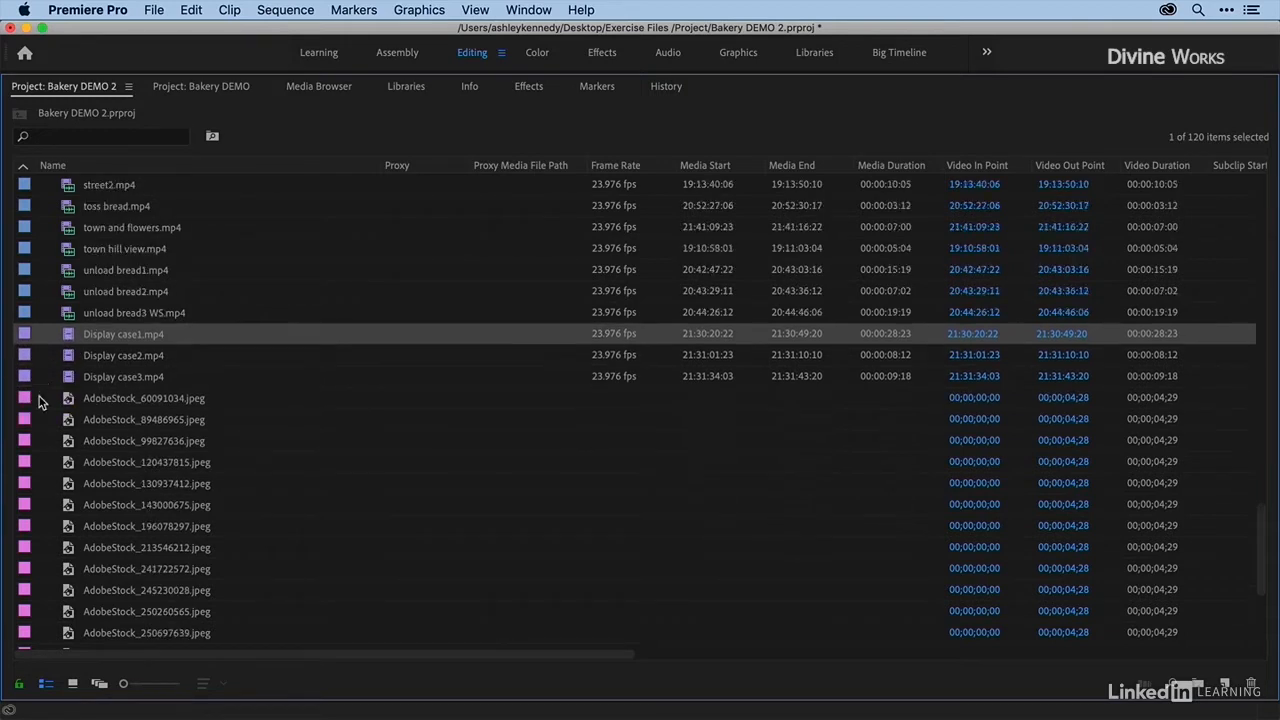
Assign the Magenta label to all AdobeStock JPEG images, from AdobeStock_60091034.jpeg through AdobeStock_264851574.jpeg.
{"action": "left_click", "coordinate": [26, 336]}
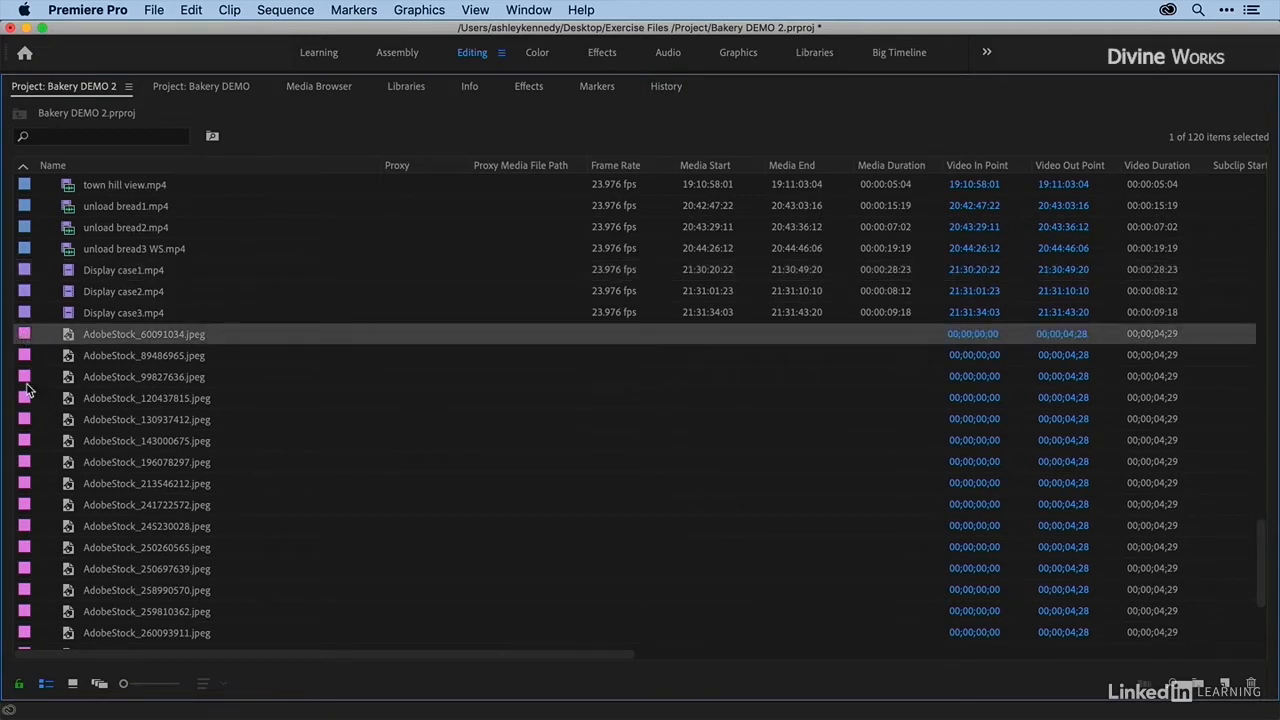
{"action": "scroll", "coordinate": [28, 390], "scroll_direction": "down", "scroll_amount": 5}
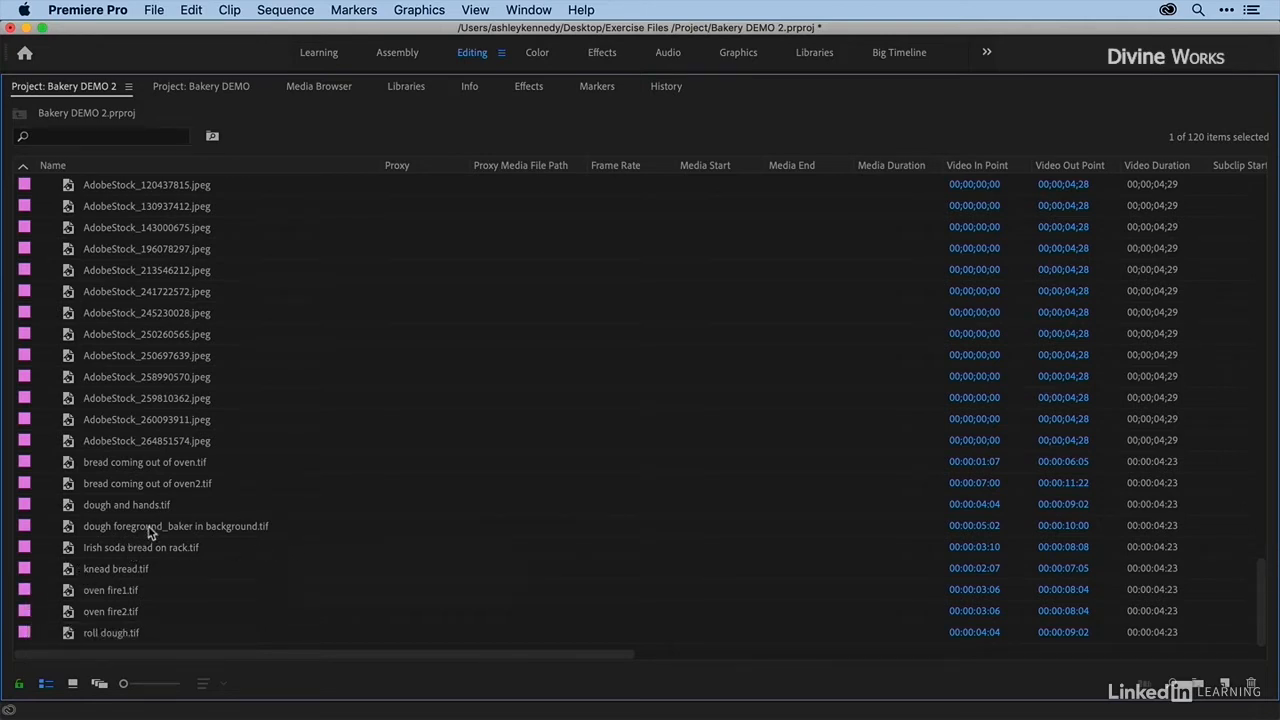
{"action": "scroll", "coordinate": [150, 527], "scroll_direction": "up", "scroll_amount": 2}
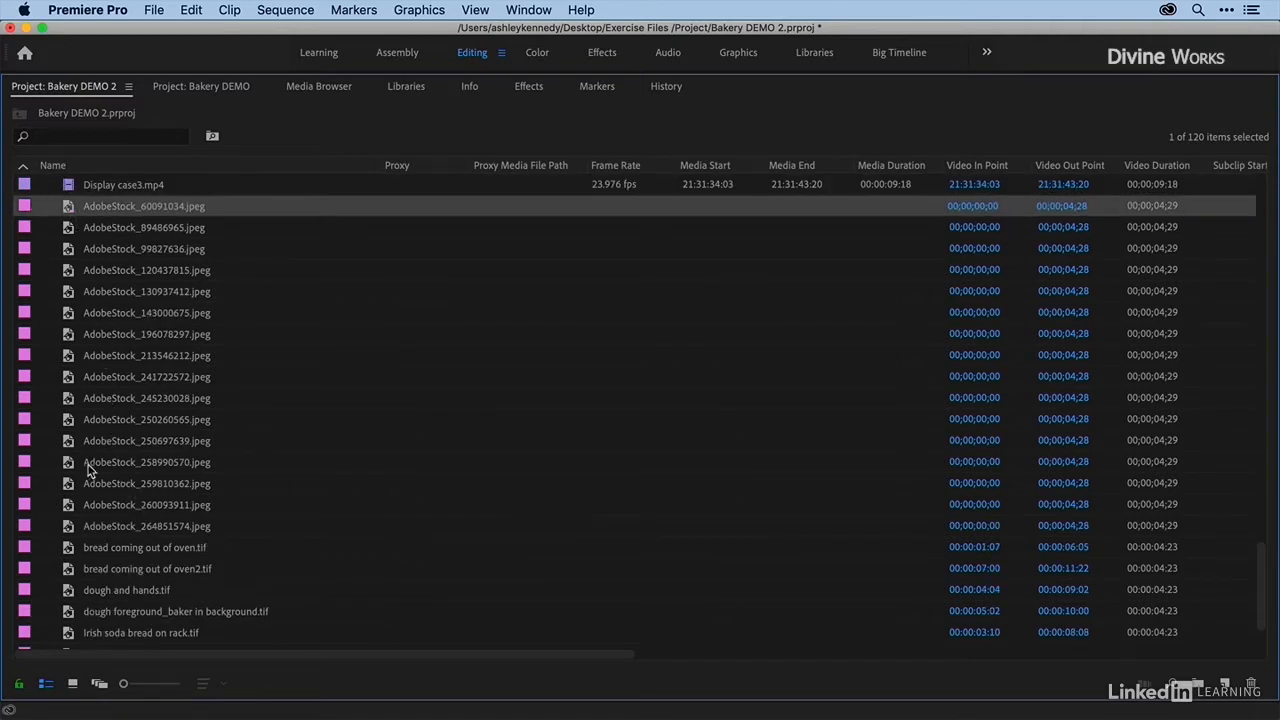
{"action": "scroll", "coordinate": [92, 540], "scroll_direction": "down", "scroll_amount": 1}
{"action": "scroll", "coordinate": [90, 540], "scroll_direction": "down", "scroll_amount": 1}
{"action": "scroll", "coordinate": [85, 543], "scroll_direction": "up", "scroll_amount": 3}
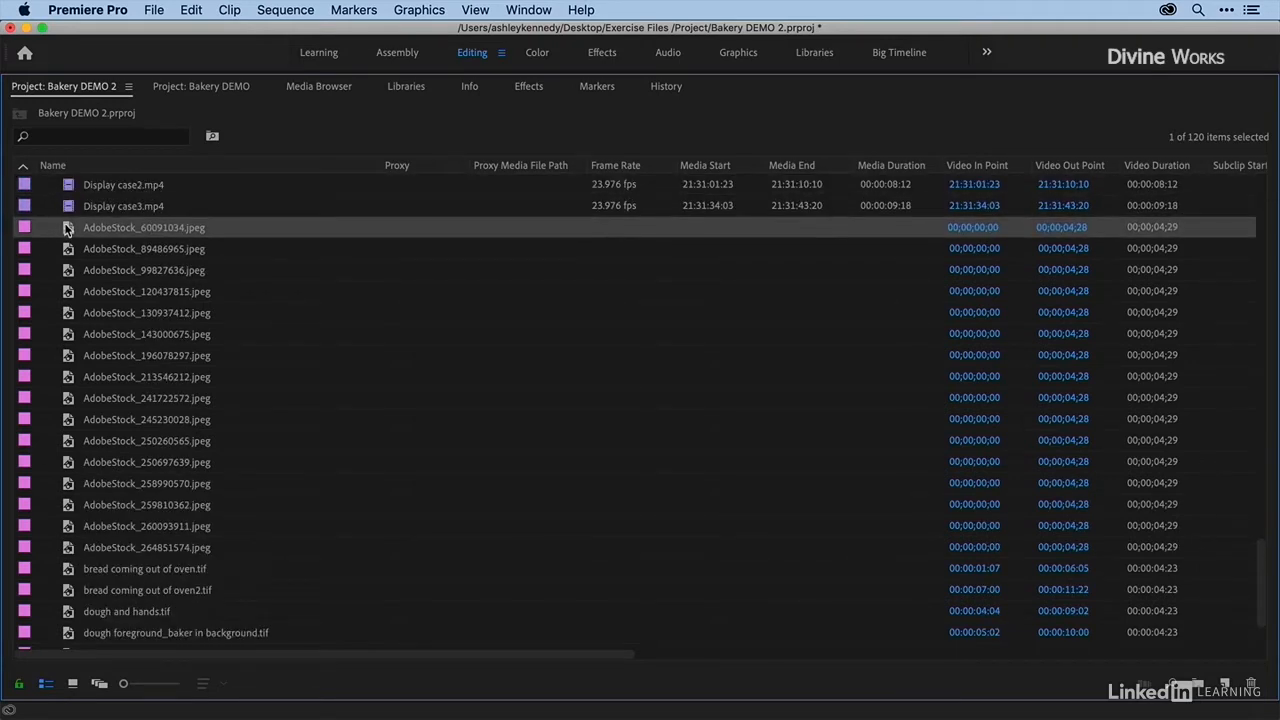
{"action": "left_click", "coordinate": [67, 549], "text": "shift"}
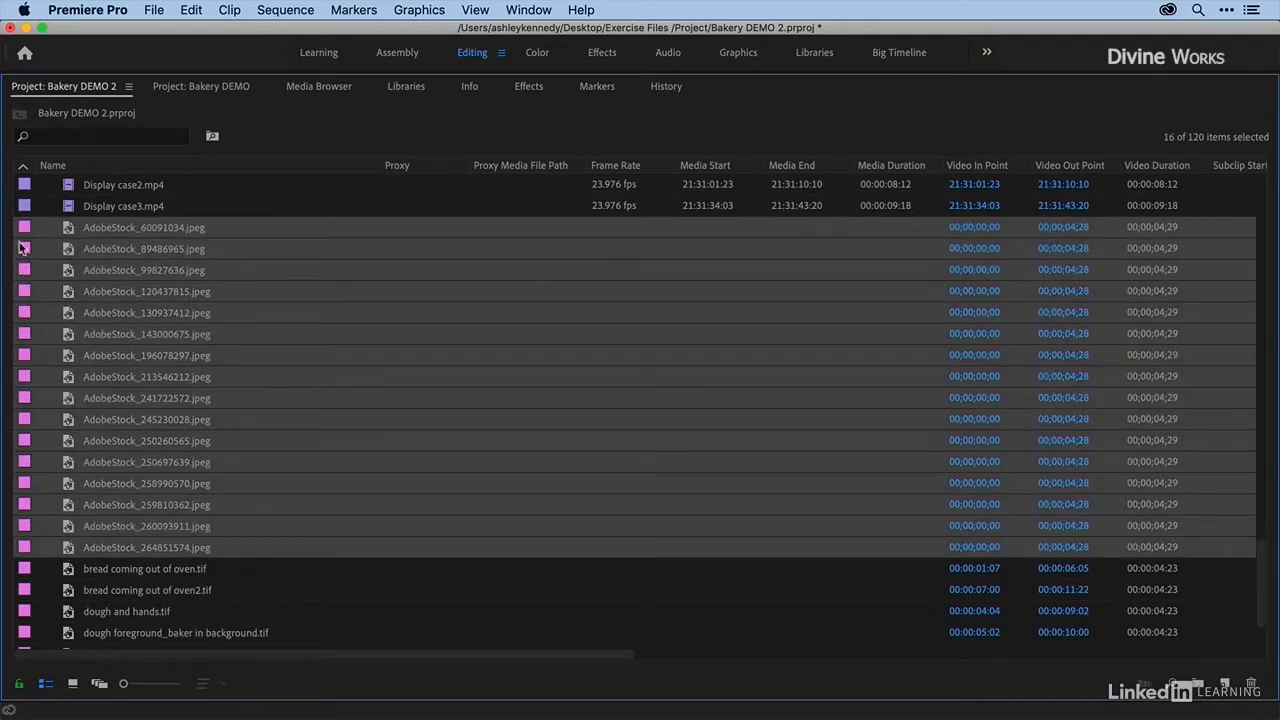
{"action": "scroll", "coordinate": [25, 231], "scroll_direction": "up", "scroll_amount": 2}
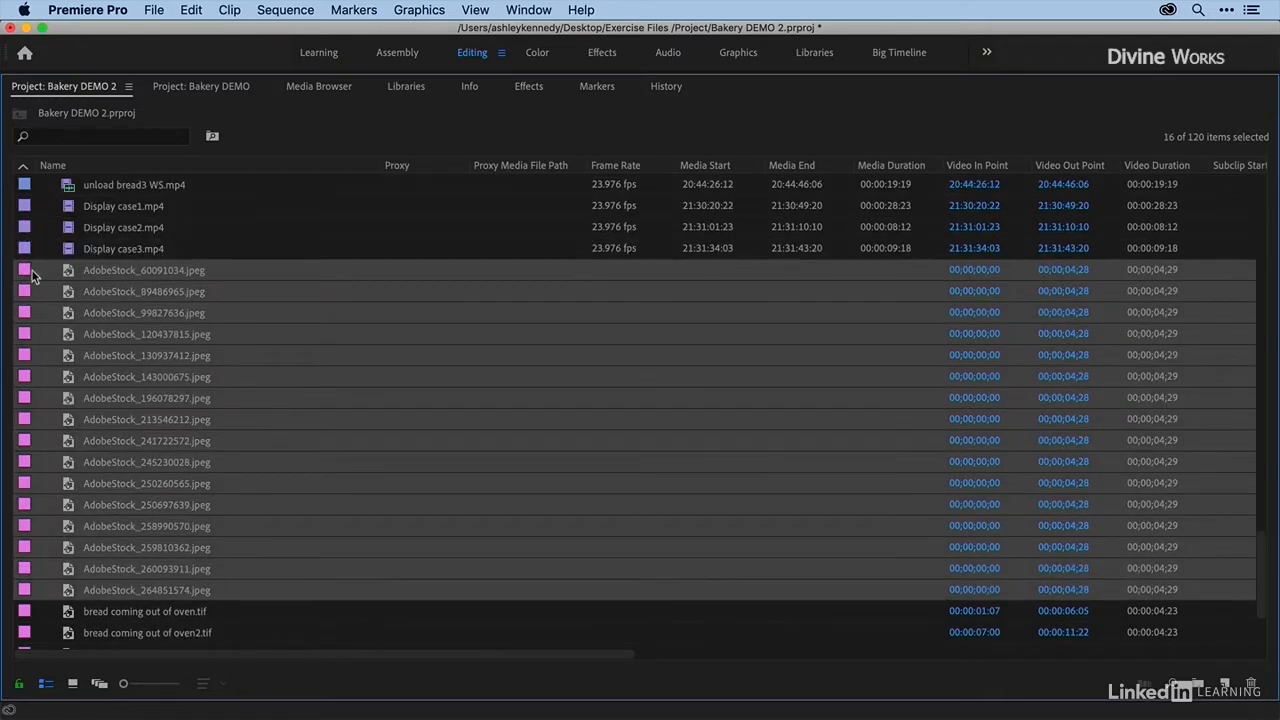
{"action": "right_click", "coordinate": [27, 275]}
{"action": "mouse_move", "coordinate": [103, 615]}
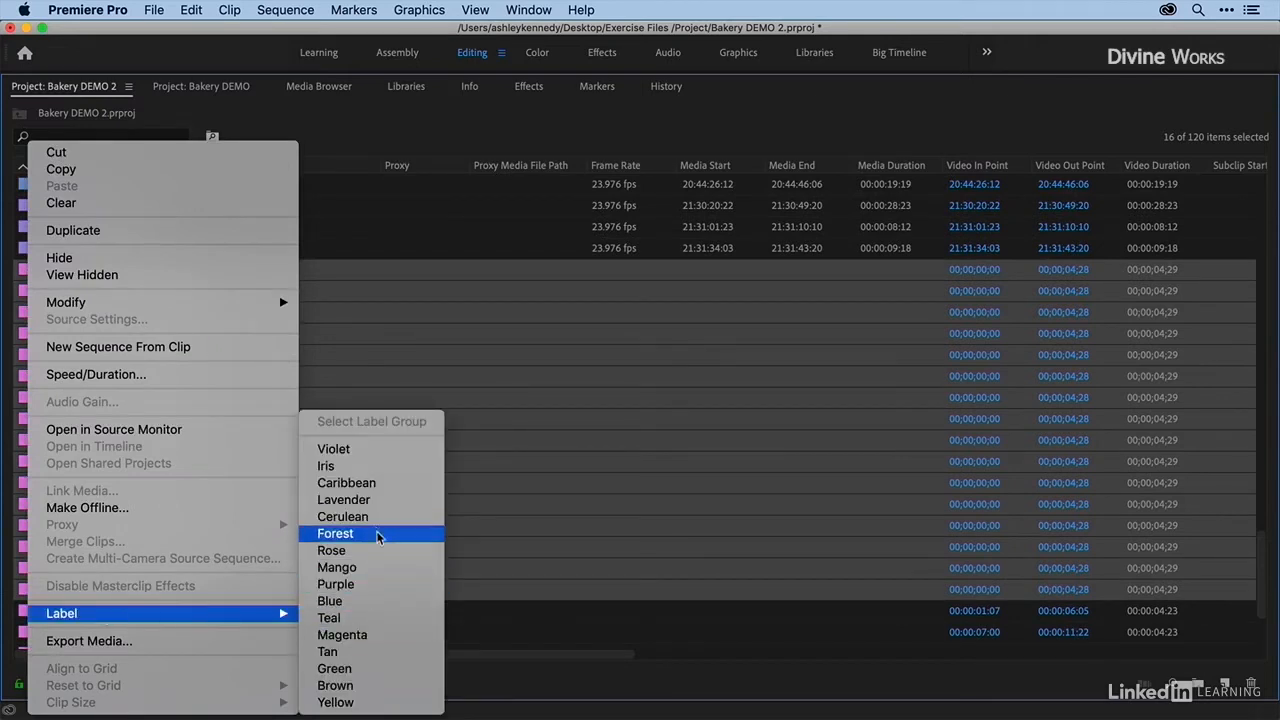
{"action": "left_click", "coordinate": [363, 635]}
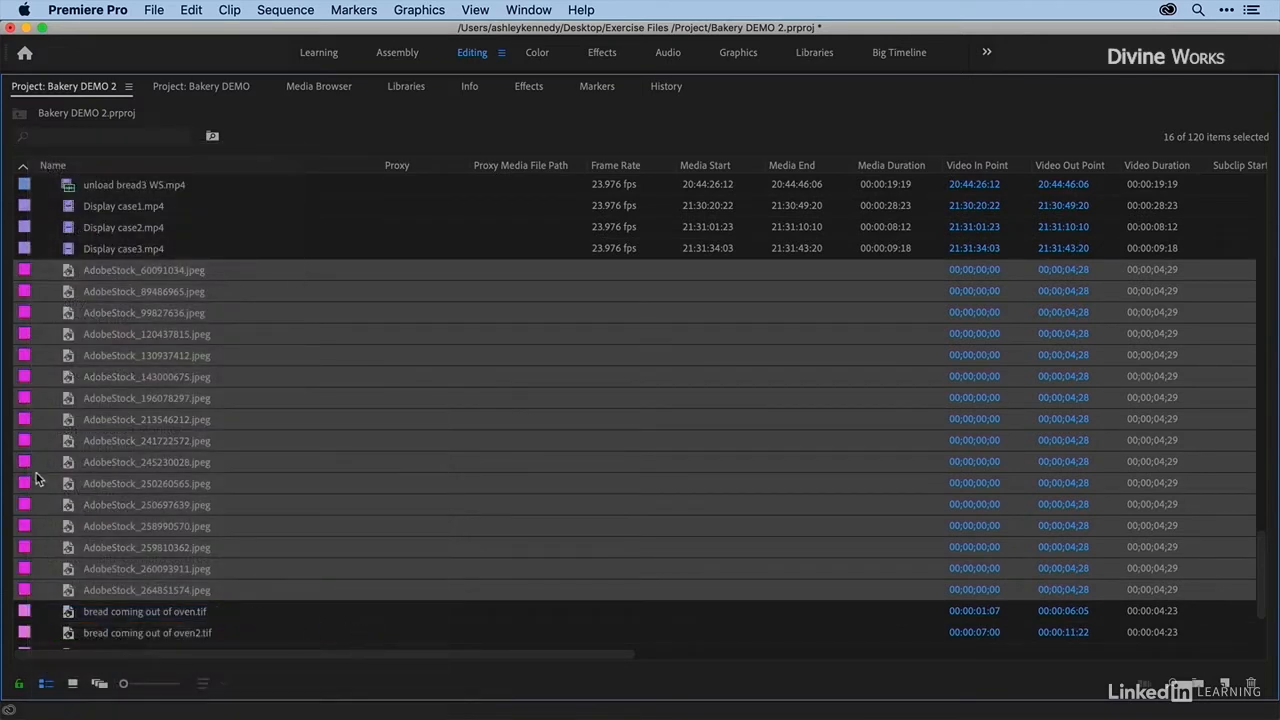
Look through the blue-labeled clips for the interviews and sort the project's media list by name in ascending order.
{"action": "scroll", "coordinate": [67, 425], "scroll_direction": "up", "scroll_amount": 10}
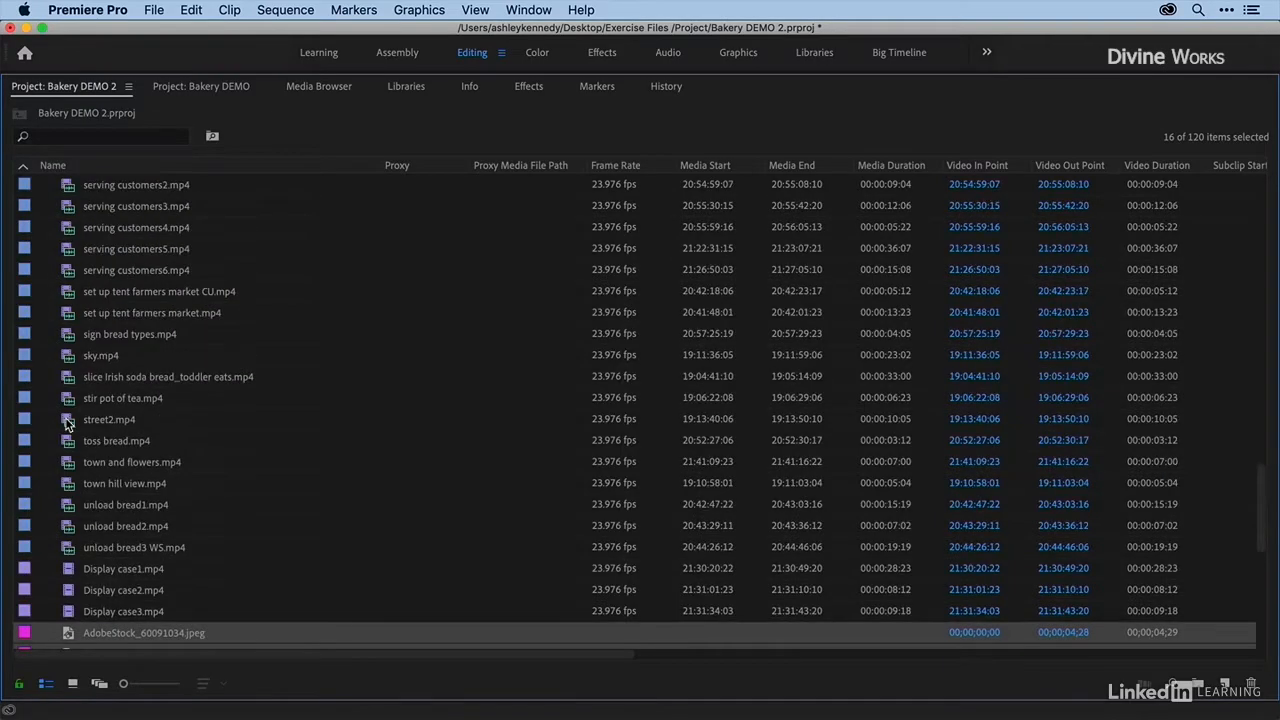
{"action": "scroll", "coordinate": [67, 425], "scroll_direction": "up", "scroll_amount": 12}
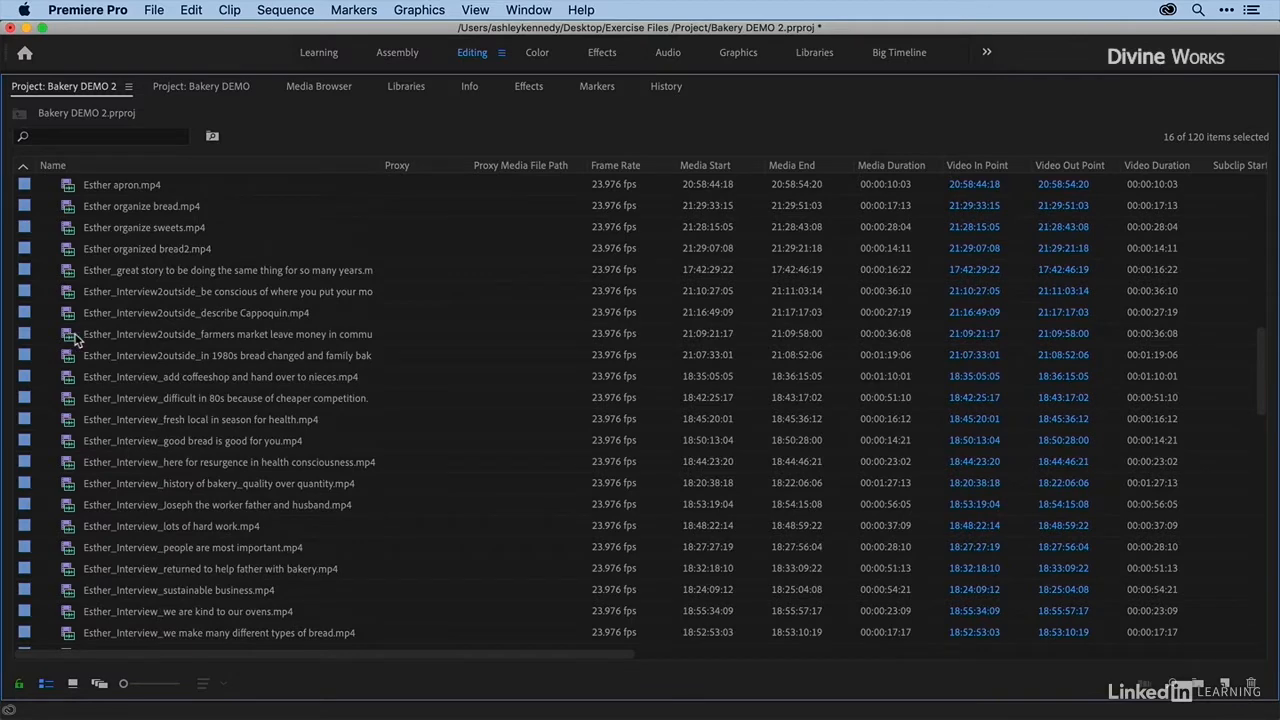
{"action": "scroll", "coordinate": [120, 345], "scroll_direction": "up", "scroll_amount": 5}
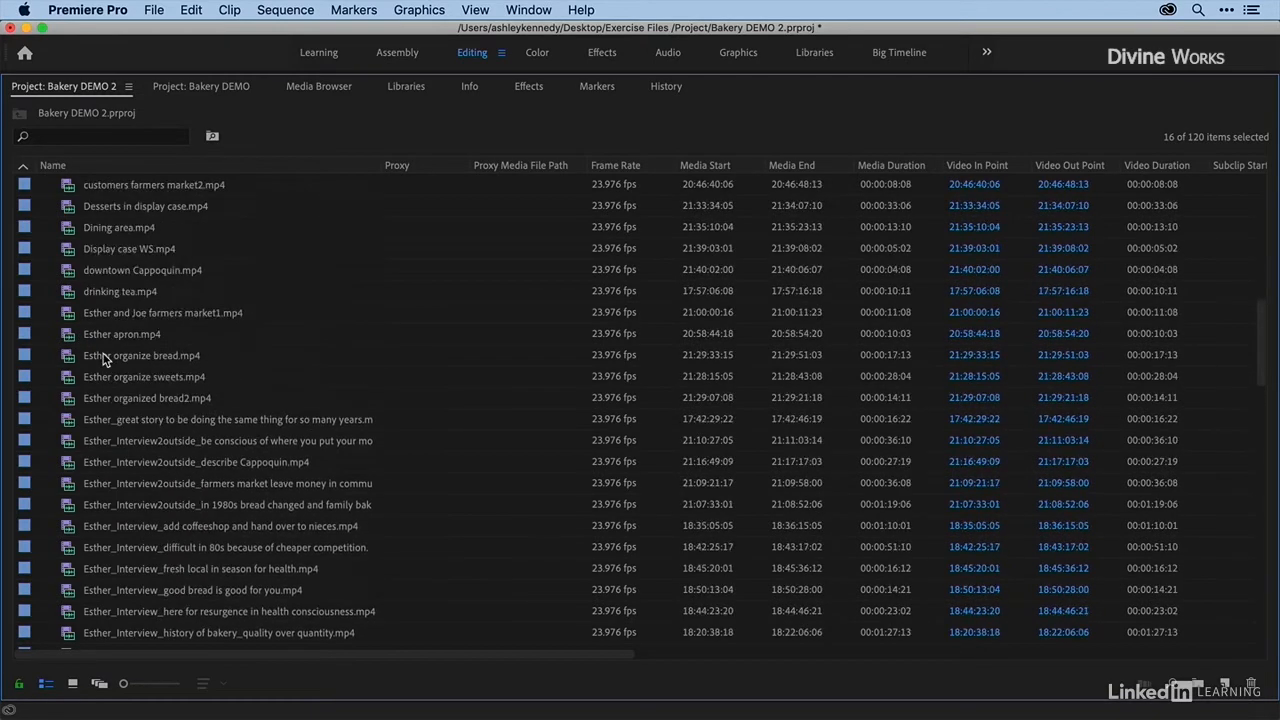
{"action": "scroll", "coordinate": [104, 358], "scroll_direction": "up", "scroll_amount": 5}
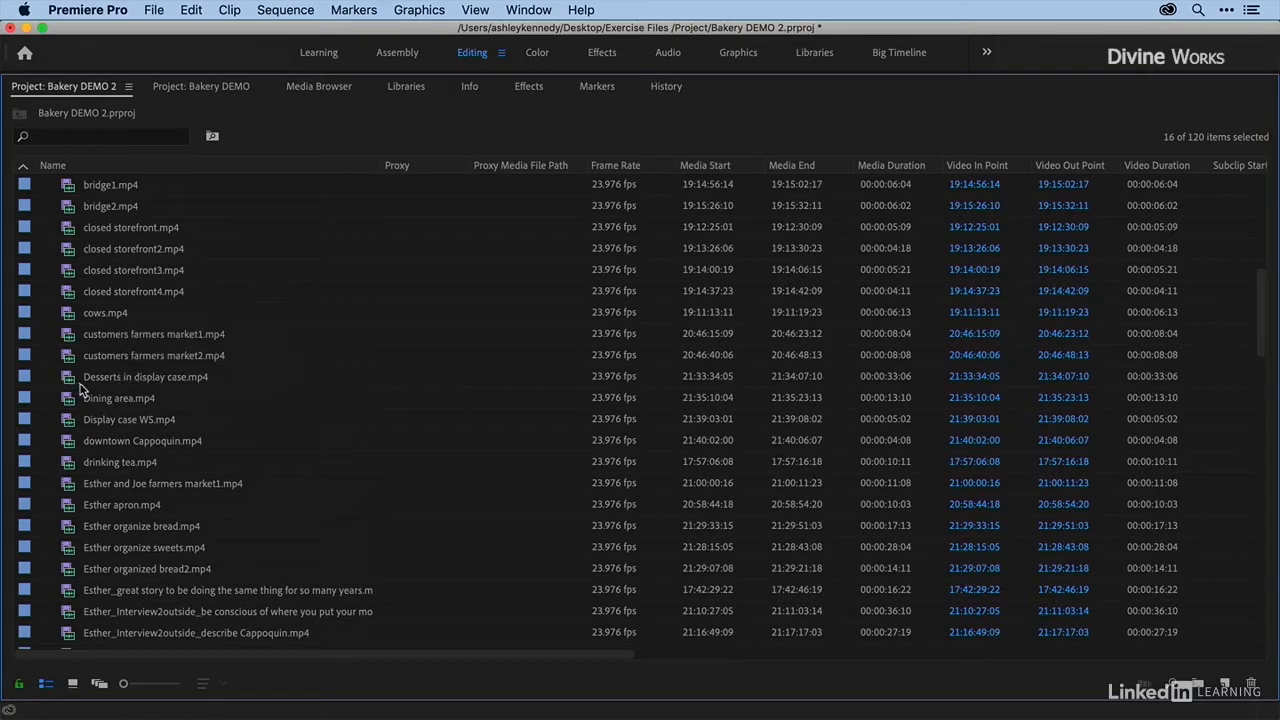
{"action": "scroll", "coordinate": [80, 384], "scroll_direction": "up", "scroll_amount": 12}
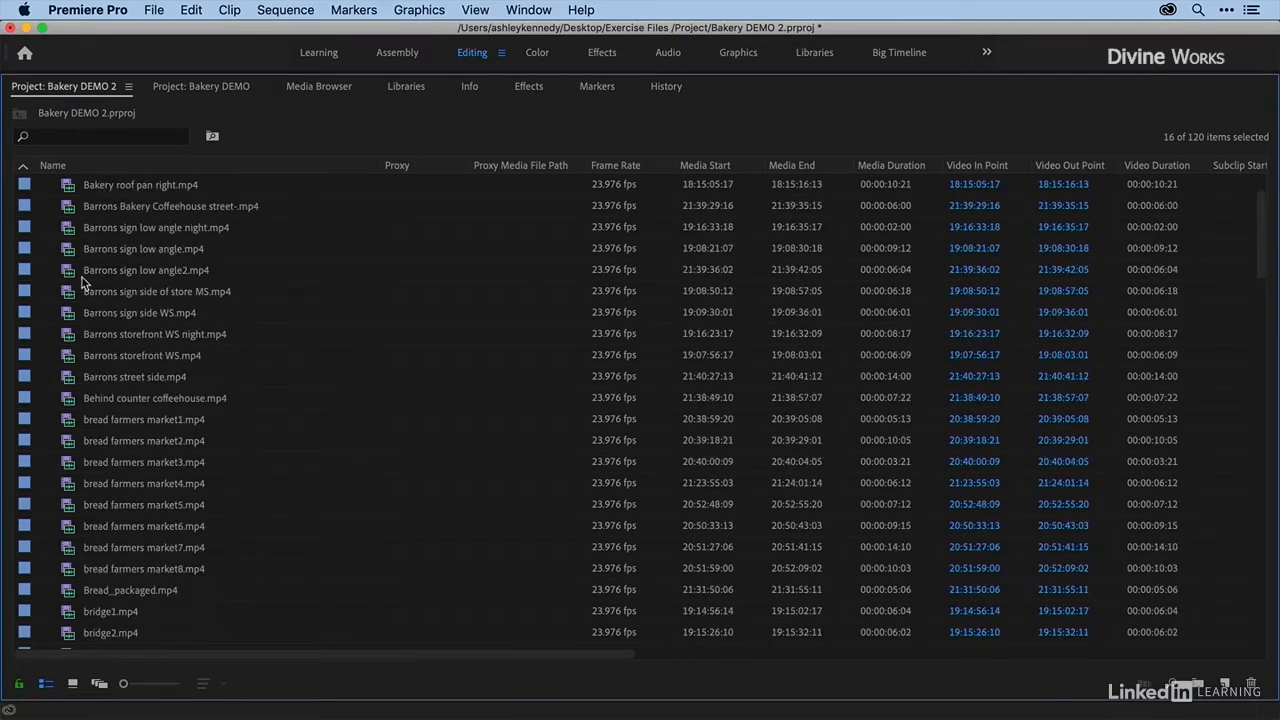
{"action": "scroll", "coordinate": [99, 300], "scroll_direction": "down", "scroll_amount": 10}
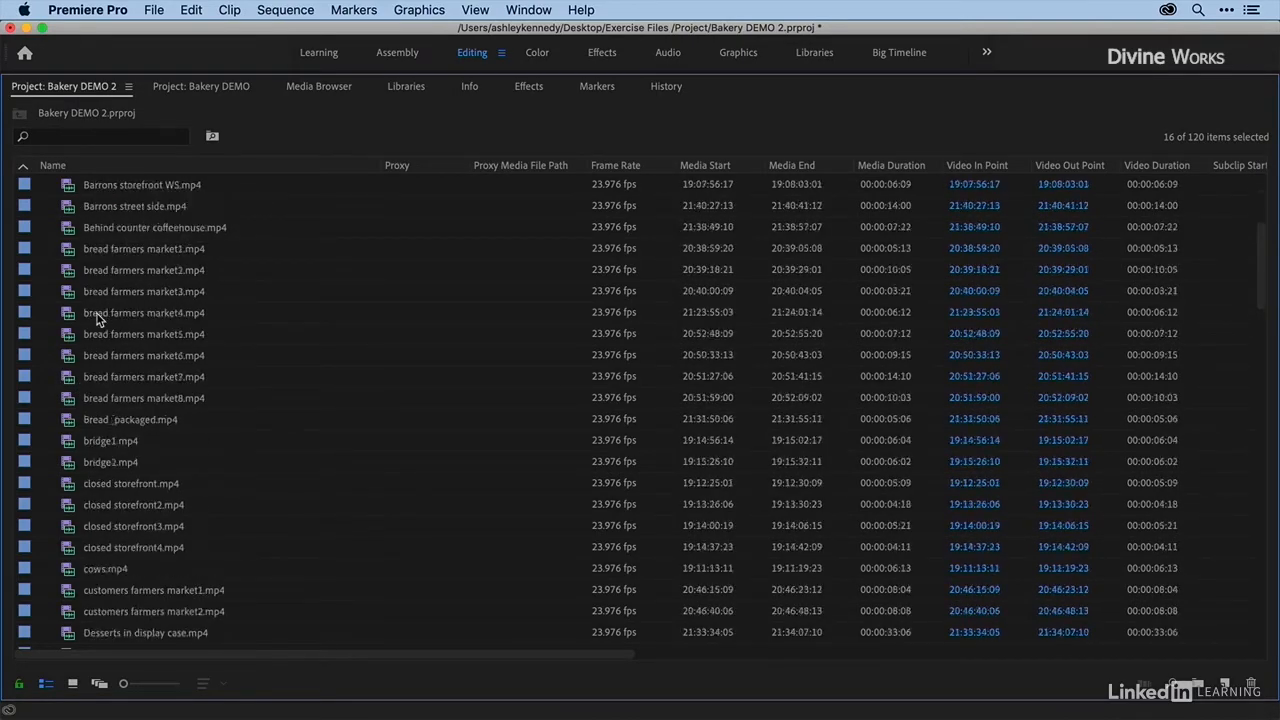
{"action": "scroll", "coordinate": [110, 340], "scroll_direction": "down", "scroll_amount": 8}
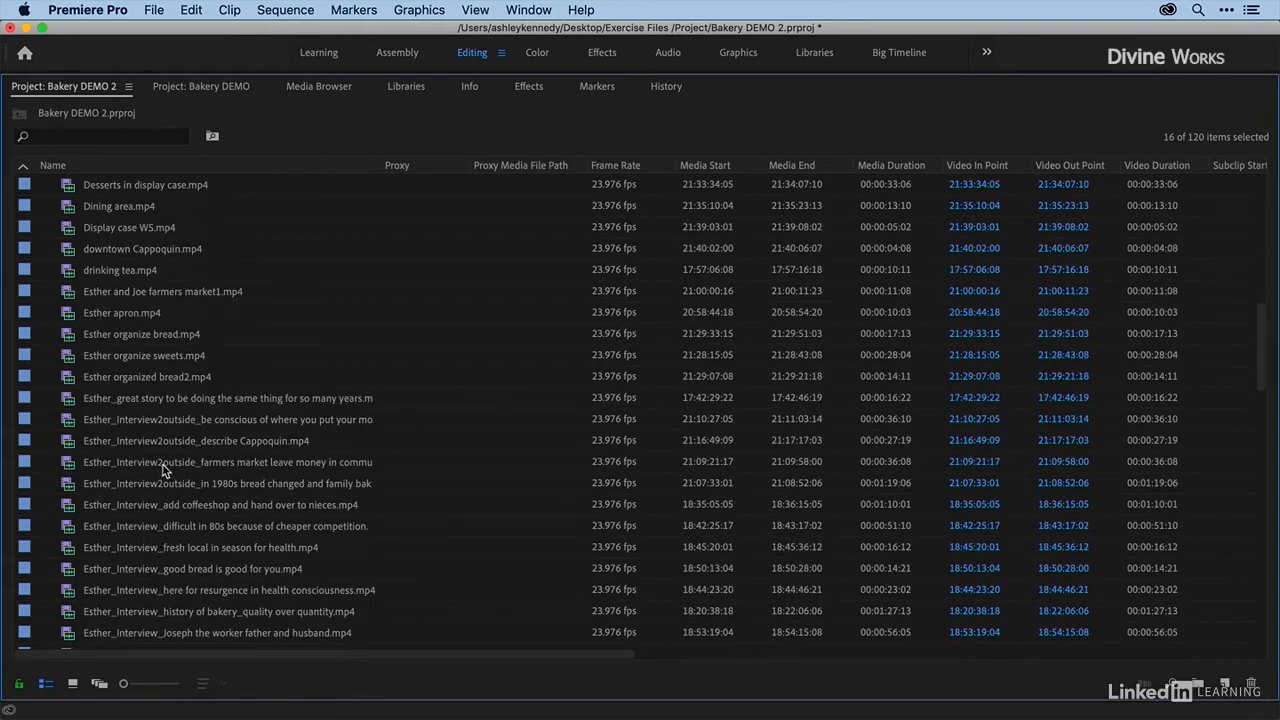
{"action": "scroll", "coordinate": [168, 470], "scroll_direction": "up", "scroll_amount": 20}
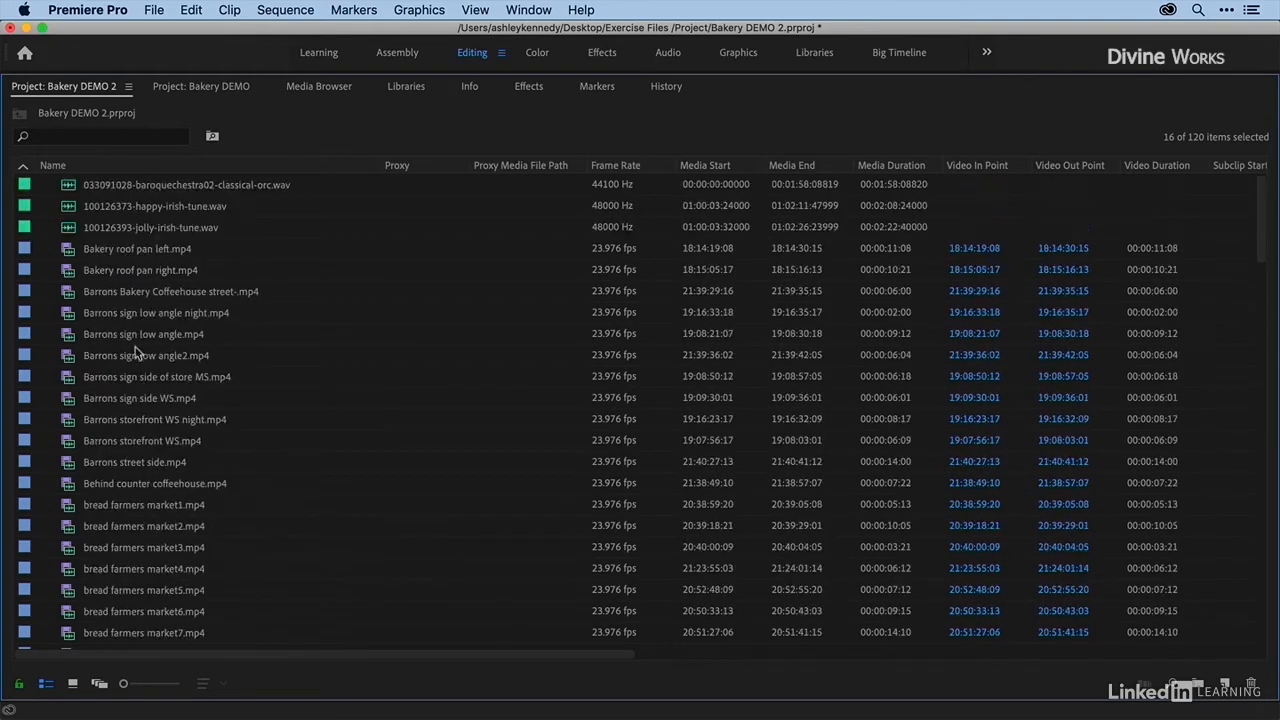
{"action": "left_click", "coordinate": [123, 167]}
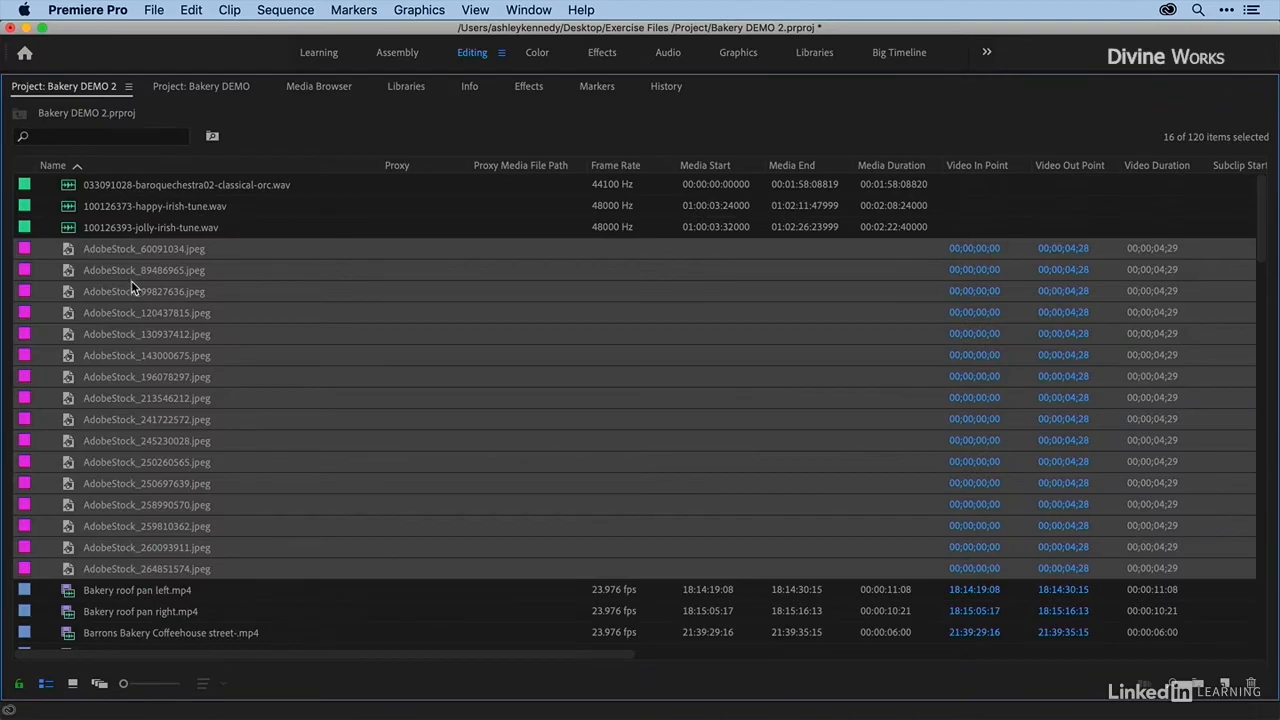
Assign the Blue label to all interview clips, from the first "Interview2outside" clip through "Interview_we make many different types of bread.mp4".
{"action": "scroll", "coordinate": [131, 282], "scroll_direction": "down", "scroll_amount": 15}
{"action": "scroll", "coordinate": [131, 287], "scroll_direction": "down", "scroll_amount": 8}
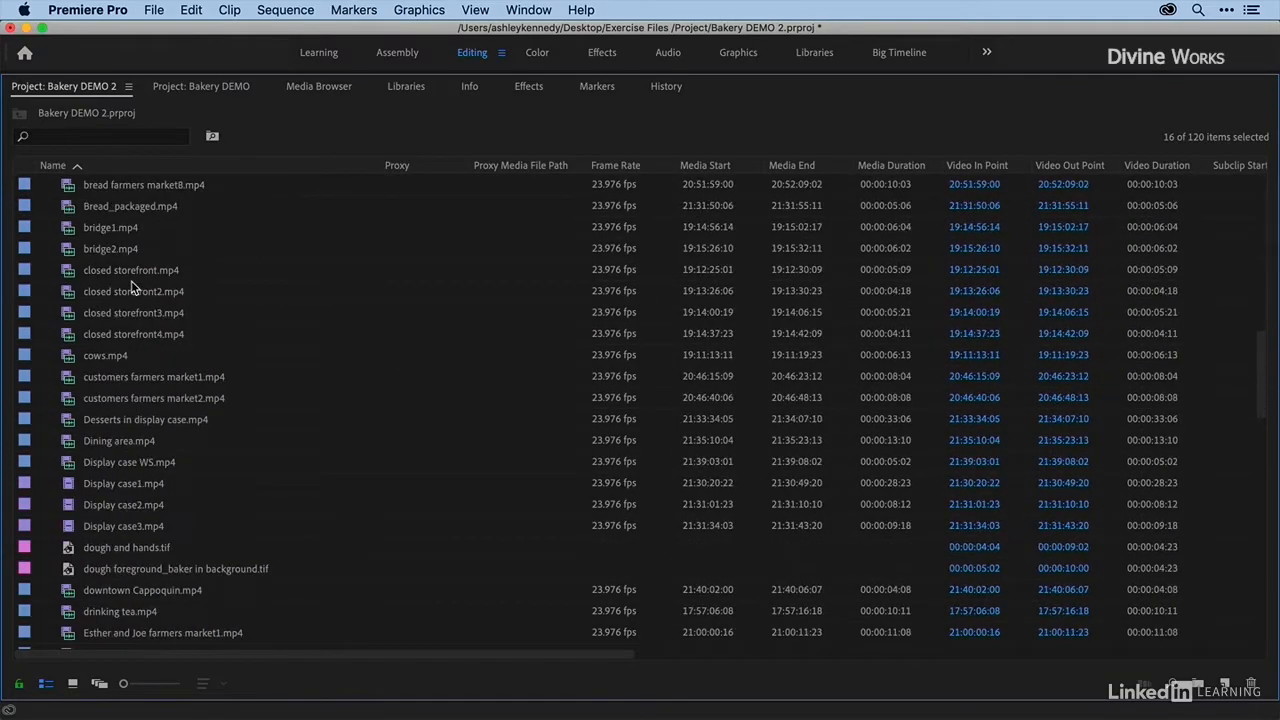
{"action": "scroll", "coordinate": [131, 287], "scroll_direction": "down", "scroll_amount": 3}
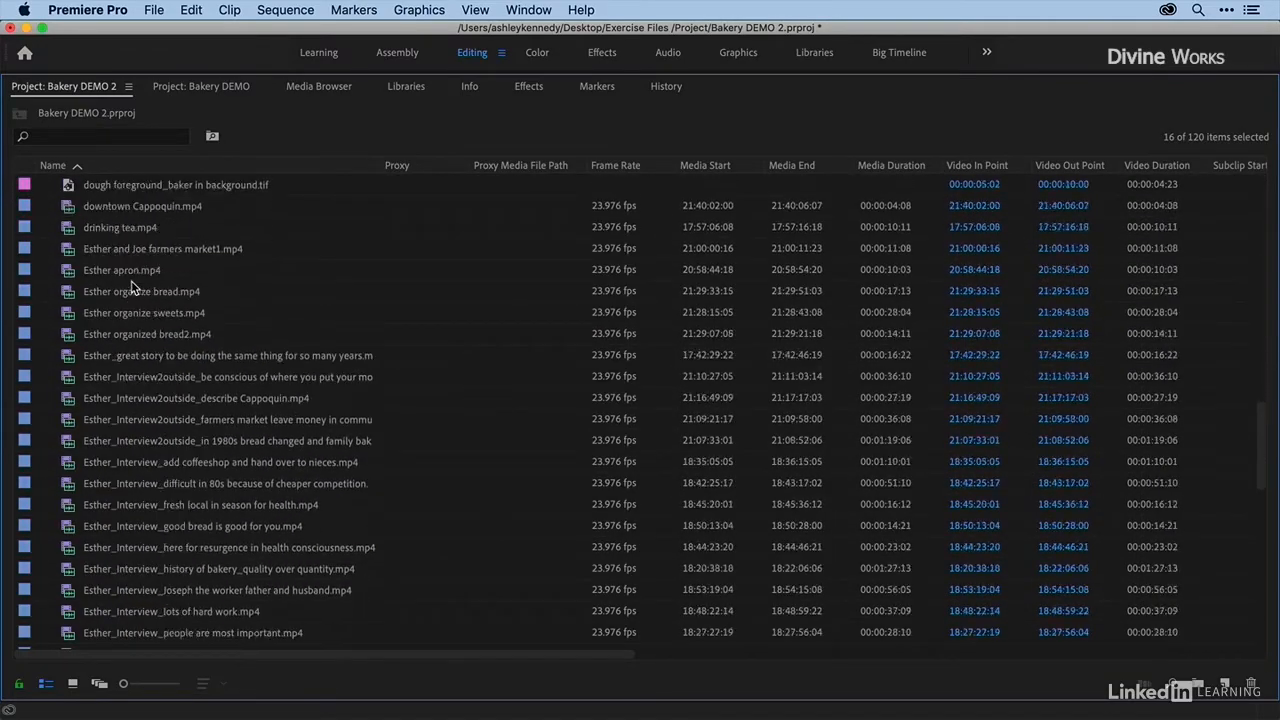
{"action": "left_click", "coordinate": [68, 355]}
{"action": "scroll", "coordinate": [68, 362], "scroll_direction": "down", "scroll_amount": 3}
{"action": "scroll", "coordinate": [68, 362], "scroll_direction": "down", "scroll_amount": 4}
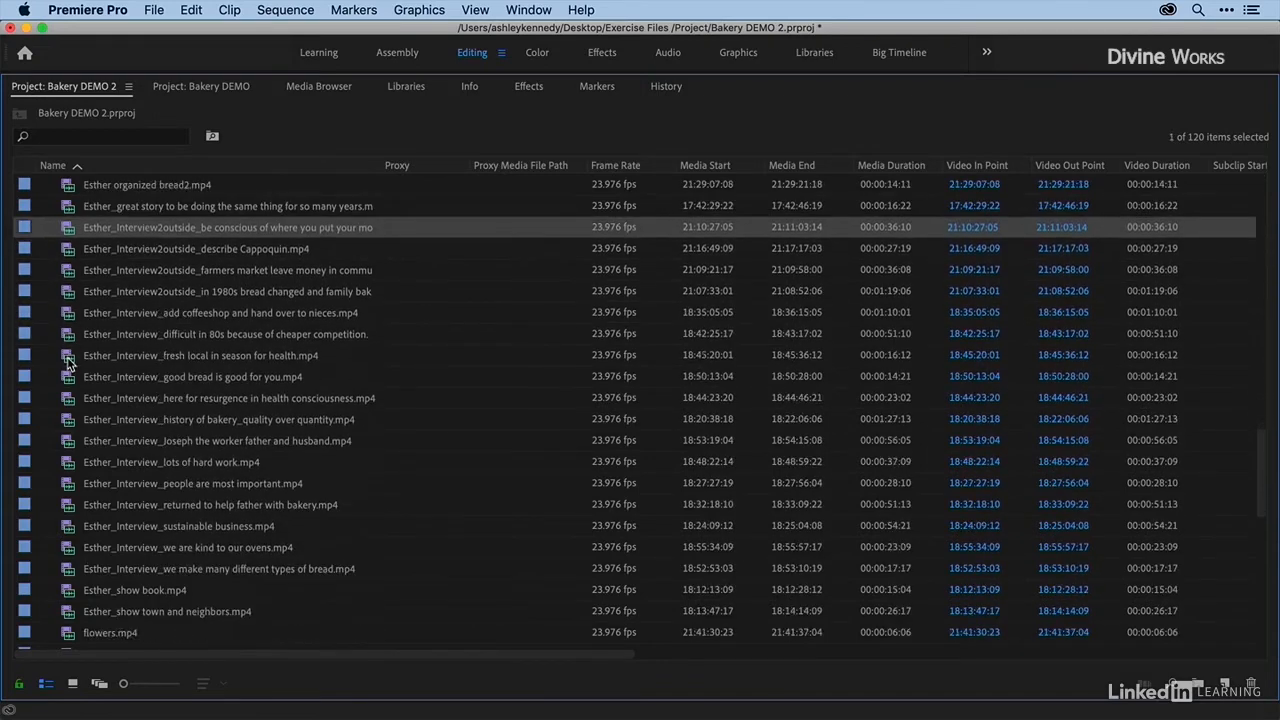
{"action": "left_click", "coordinate": [67, 551], "text": "shift"}
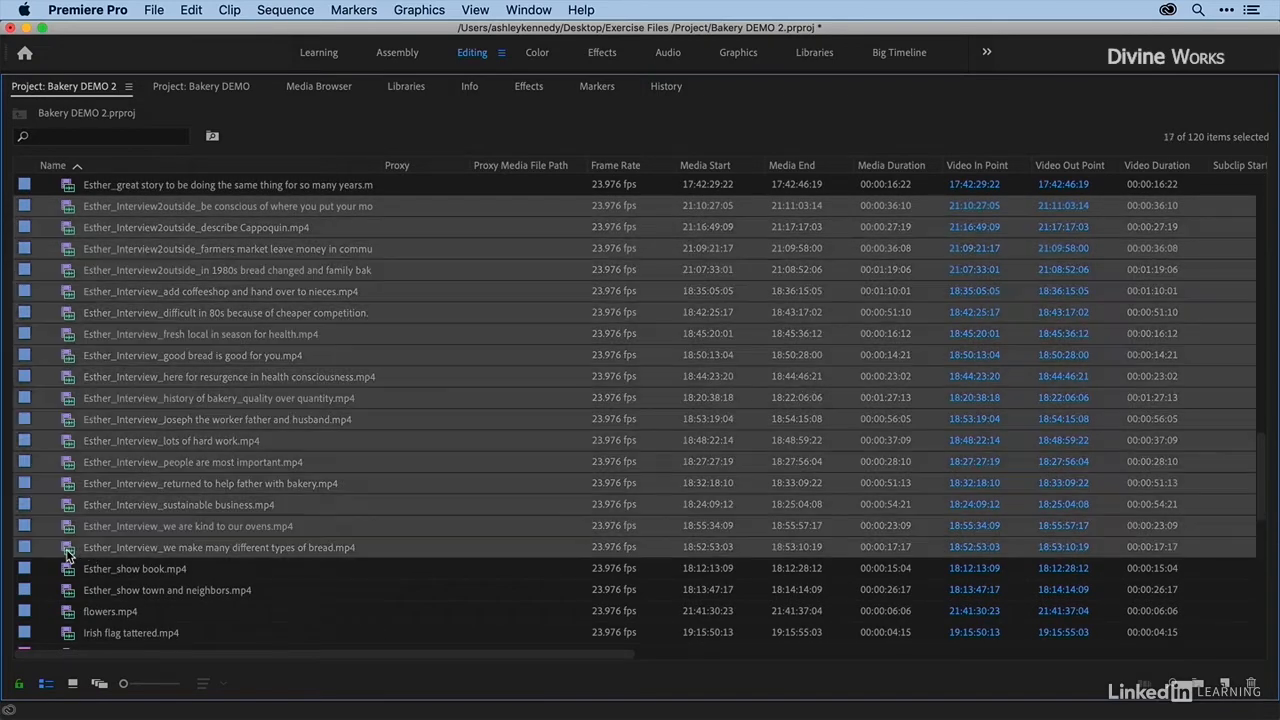
{"action": "scroll", "coordinate": [83, 382], "scroll_direction": "up", "scroll_amount": 5}
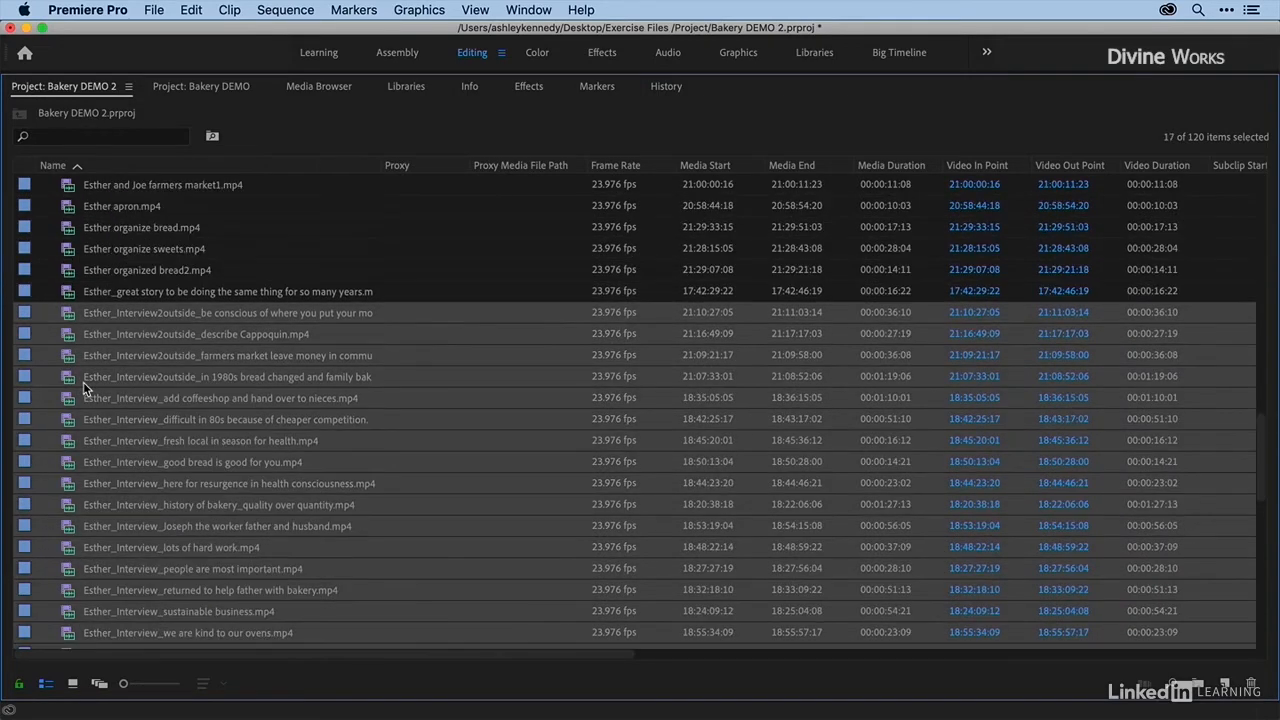
{"action": "right_click", "coordinate": [24, 316]}
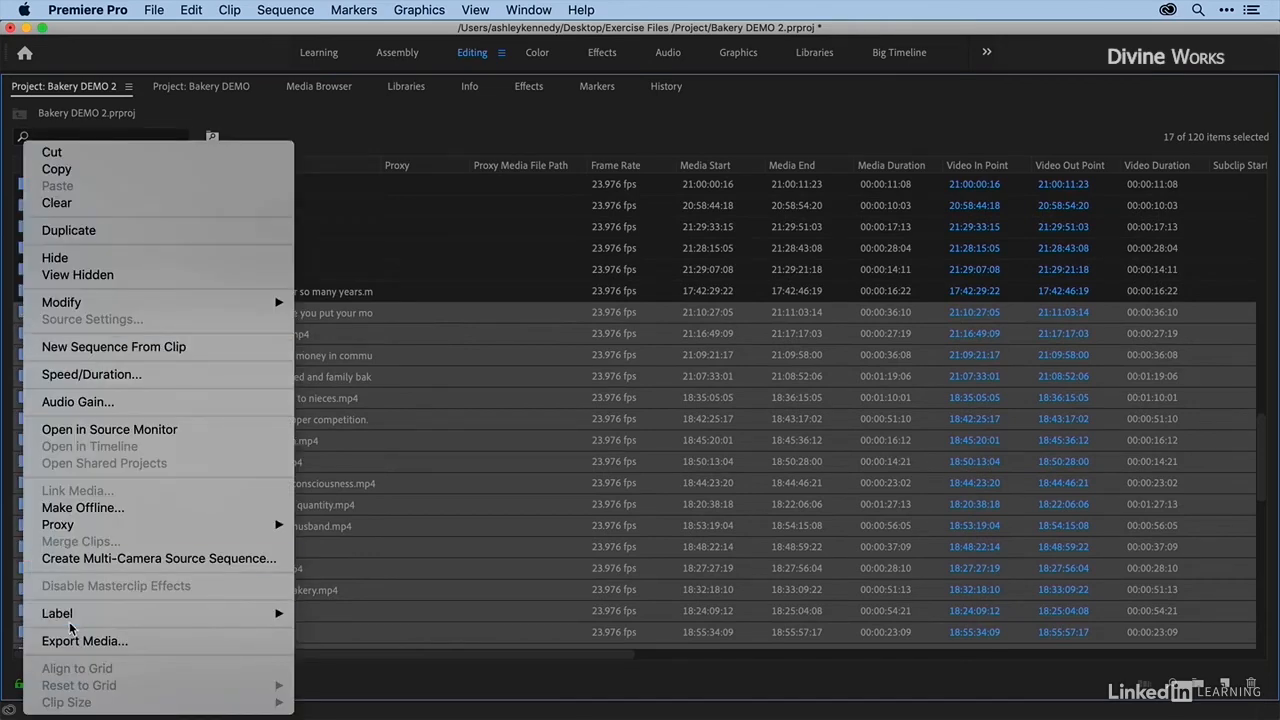
{"action": "mouse_move", "coordinate": [70, 618]}
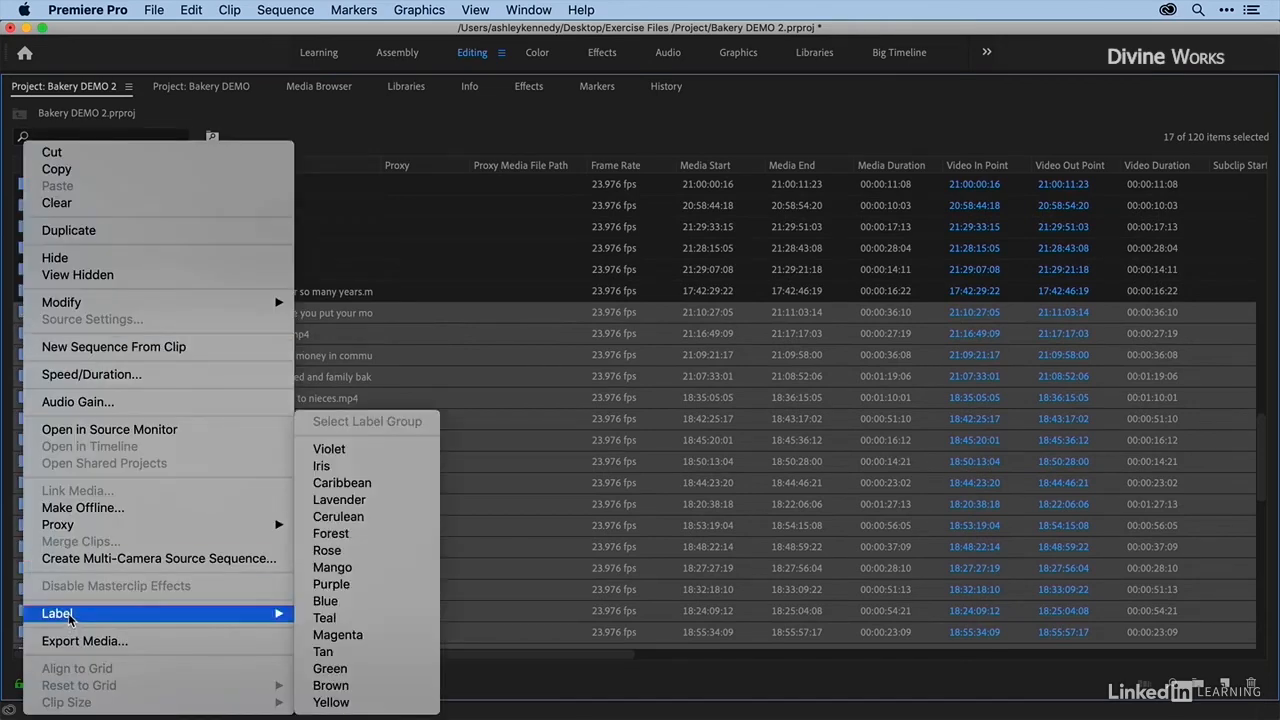
{"action": "left_click", "coordinate": [358, 602]}
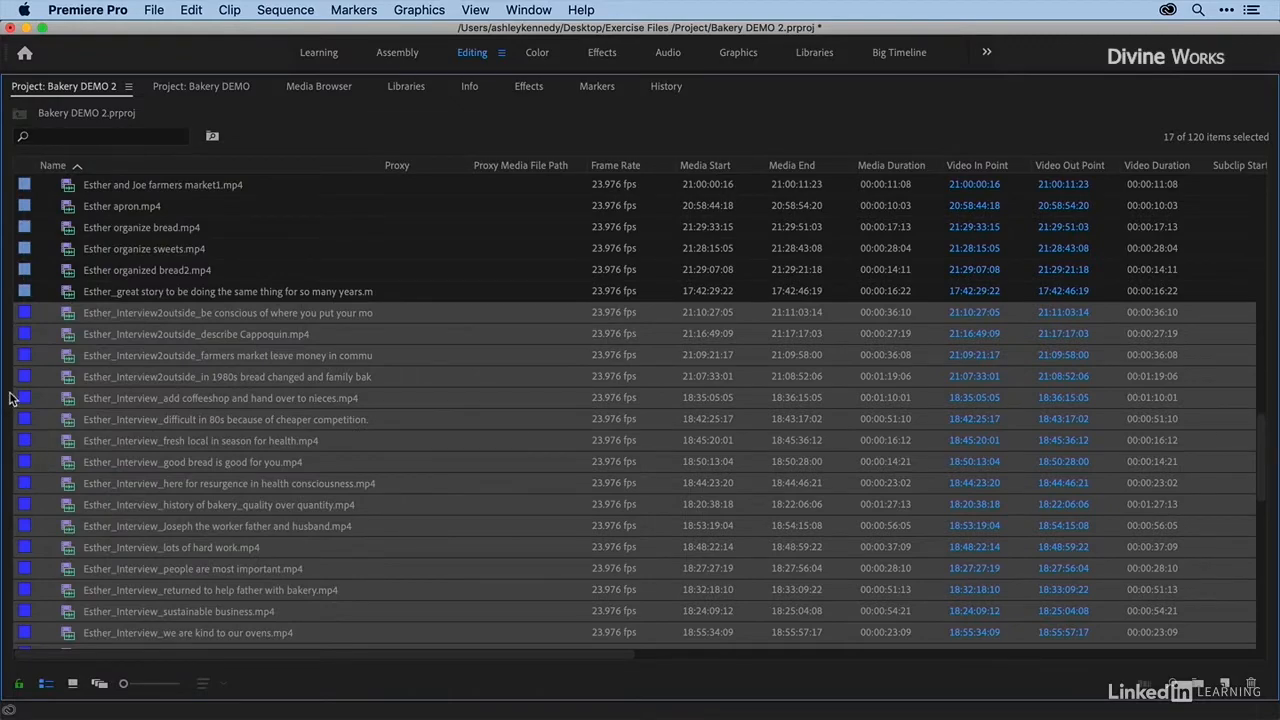
Add the Media Type property to the media list's metadata display and move its column directly after Name.
{"action": "scroll", "coordinate": [18, 402], "scroll_direction": "up", "scroll_amount": 10}
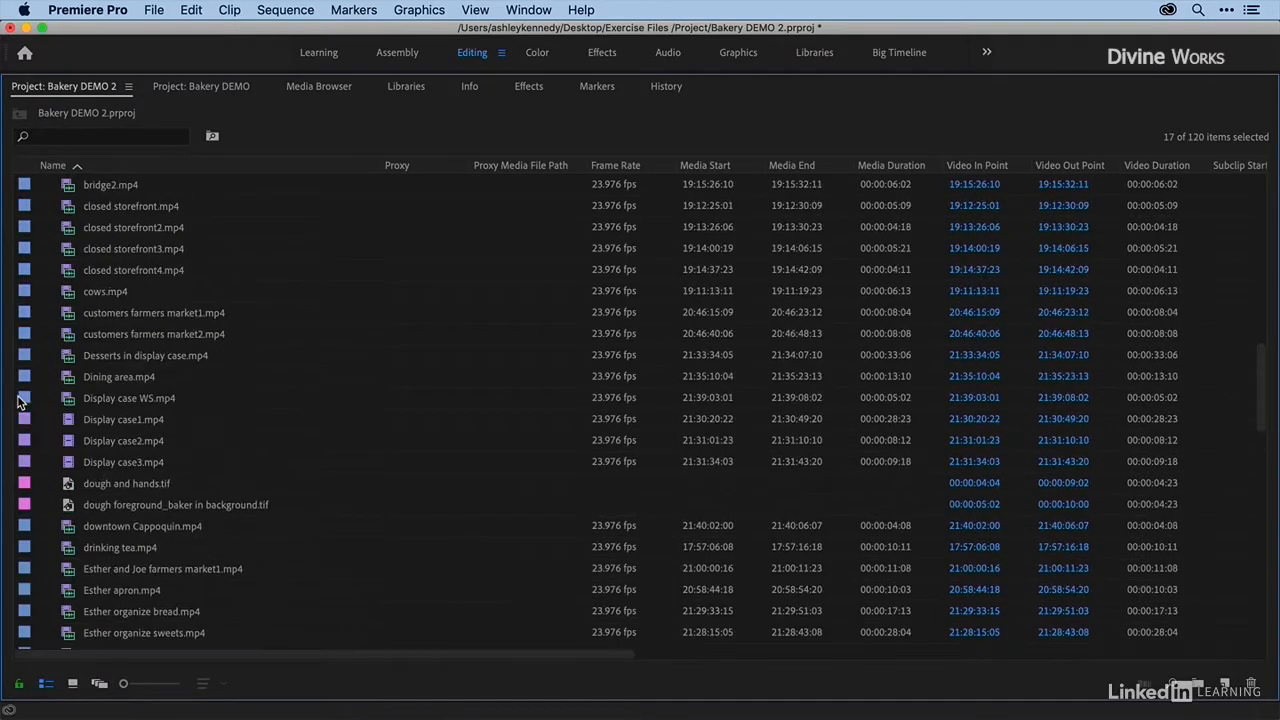
{"action": "scroll", "coordinate": [18, 402], "scroll_direction": "up", "scroll_amount": 12}
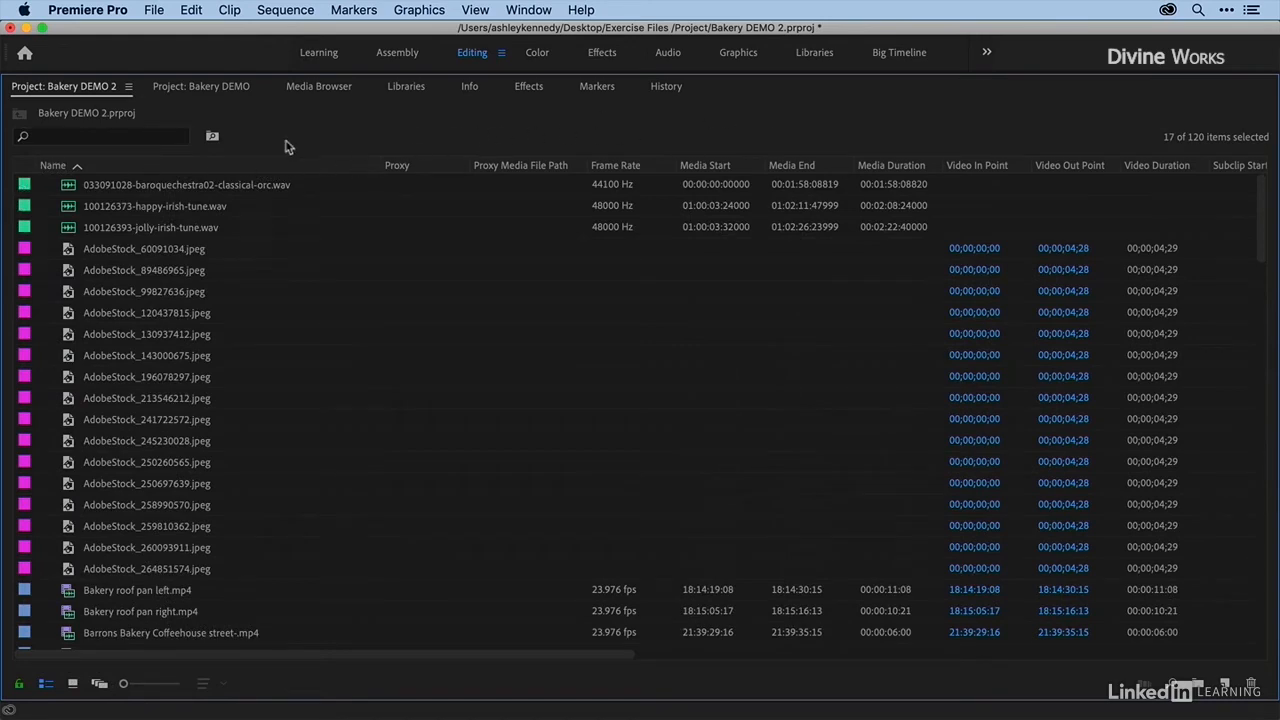
{"action": "right_click", "coordinate": [344, 165]}
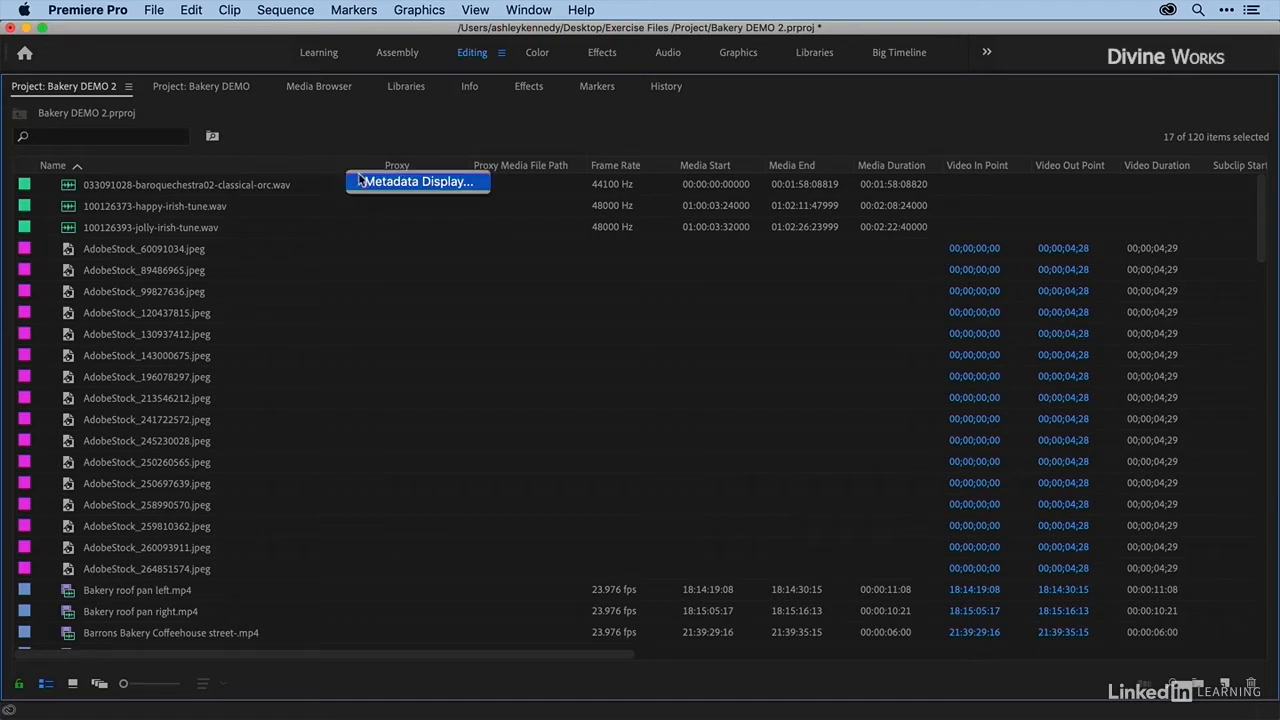
{"action": "left_click", "coordinate": [369, 184]}
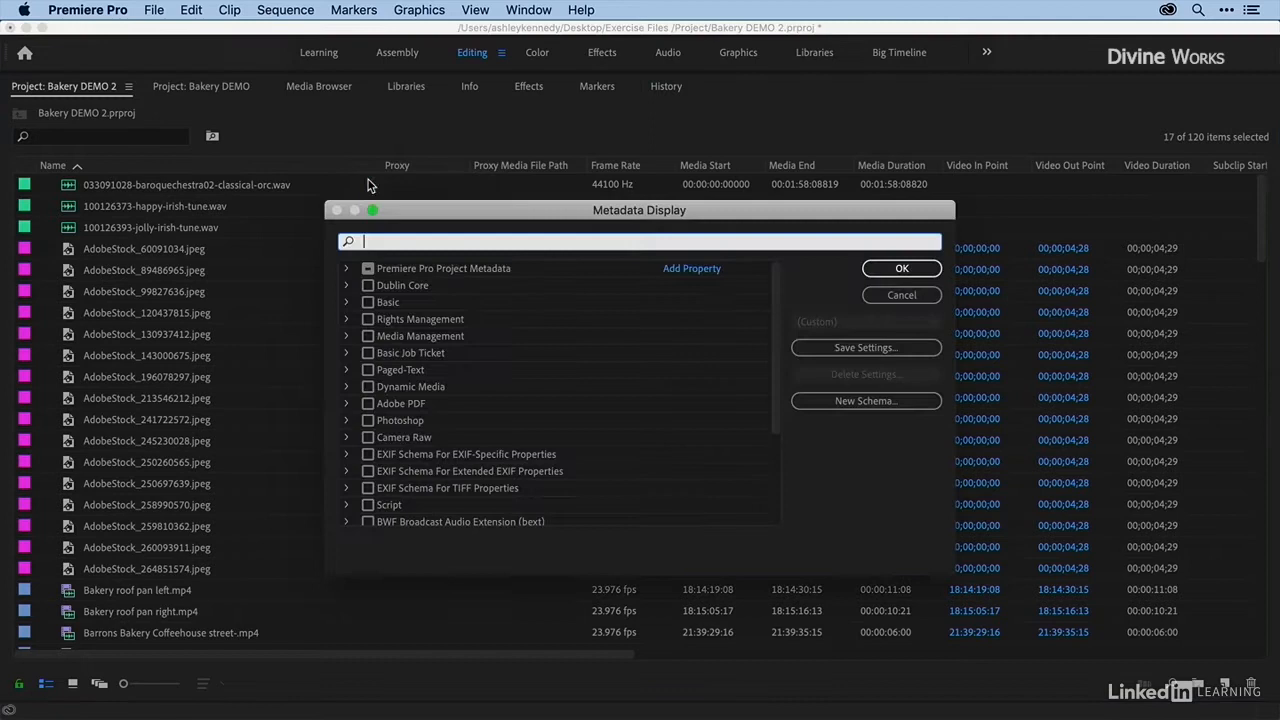
{"action": "left_click", "coordinate": [346, 269]}
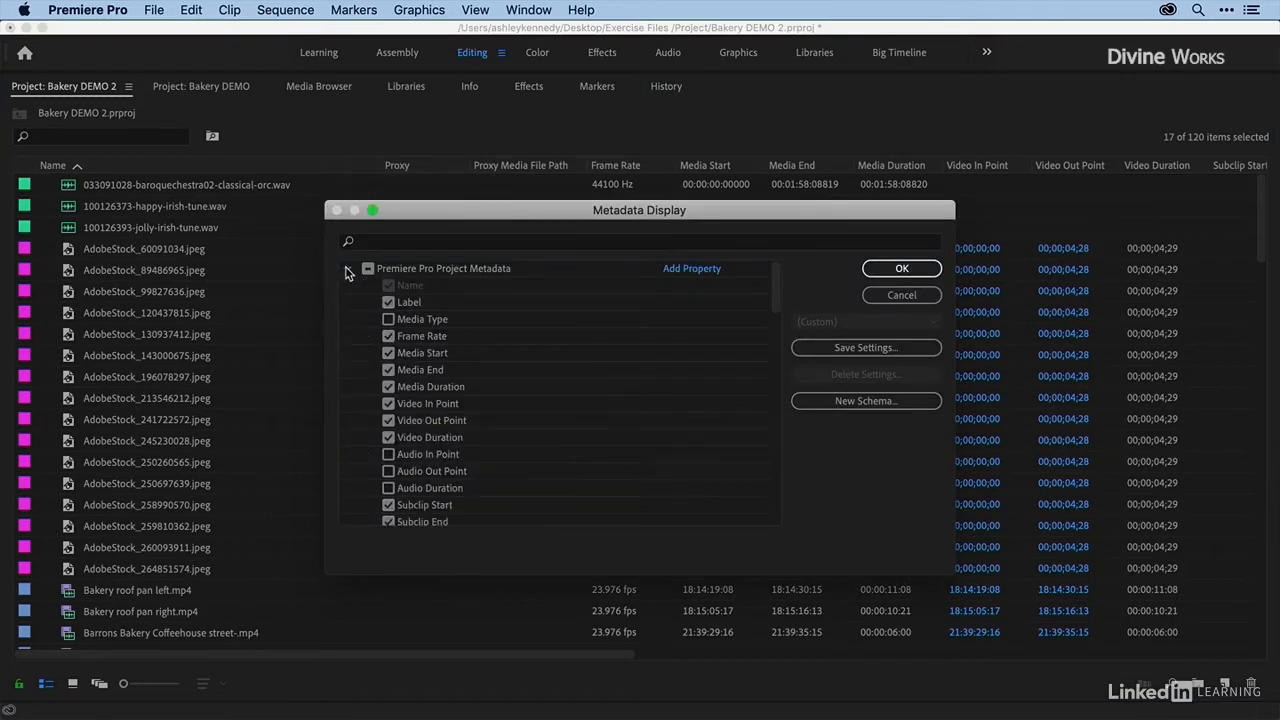
{"action": "left_click", "coordinate": [388, 320]}
{"action": "left_click", "coordinate": [886, 271]}
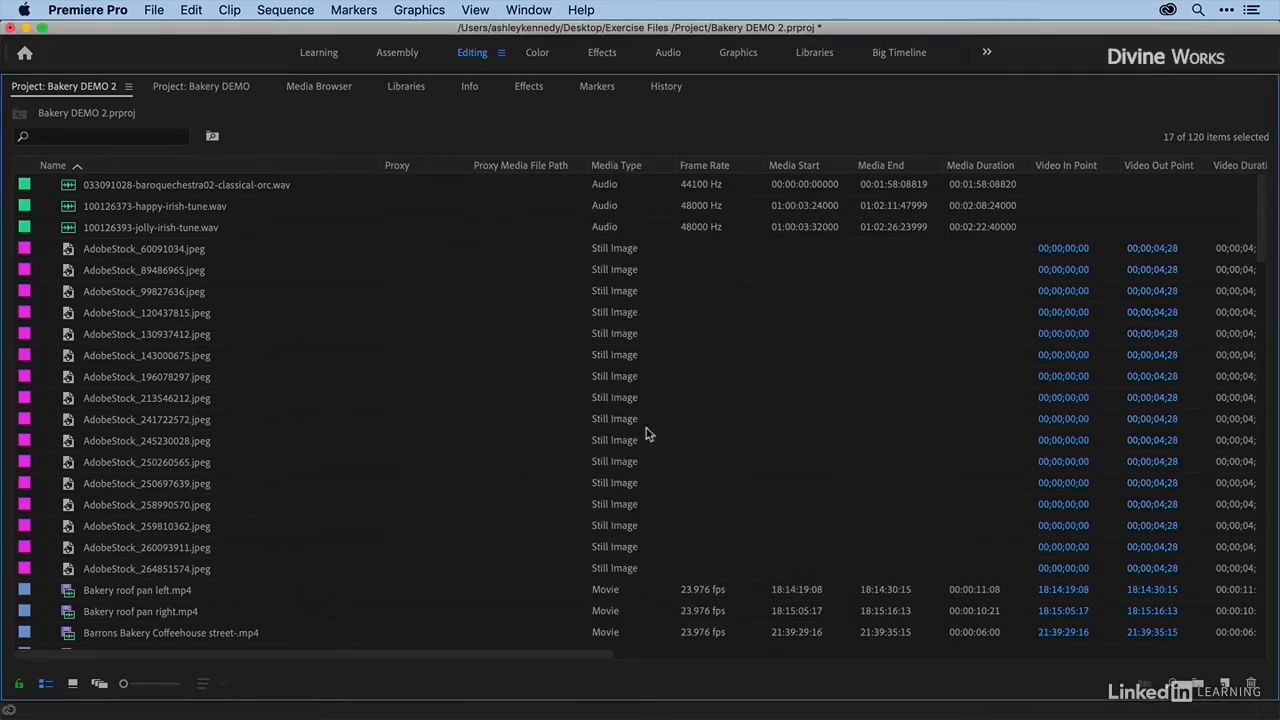
{"action": "left_click_drag", "start_coordinate": [610, 168], "coordinate": [388, 166]}
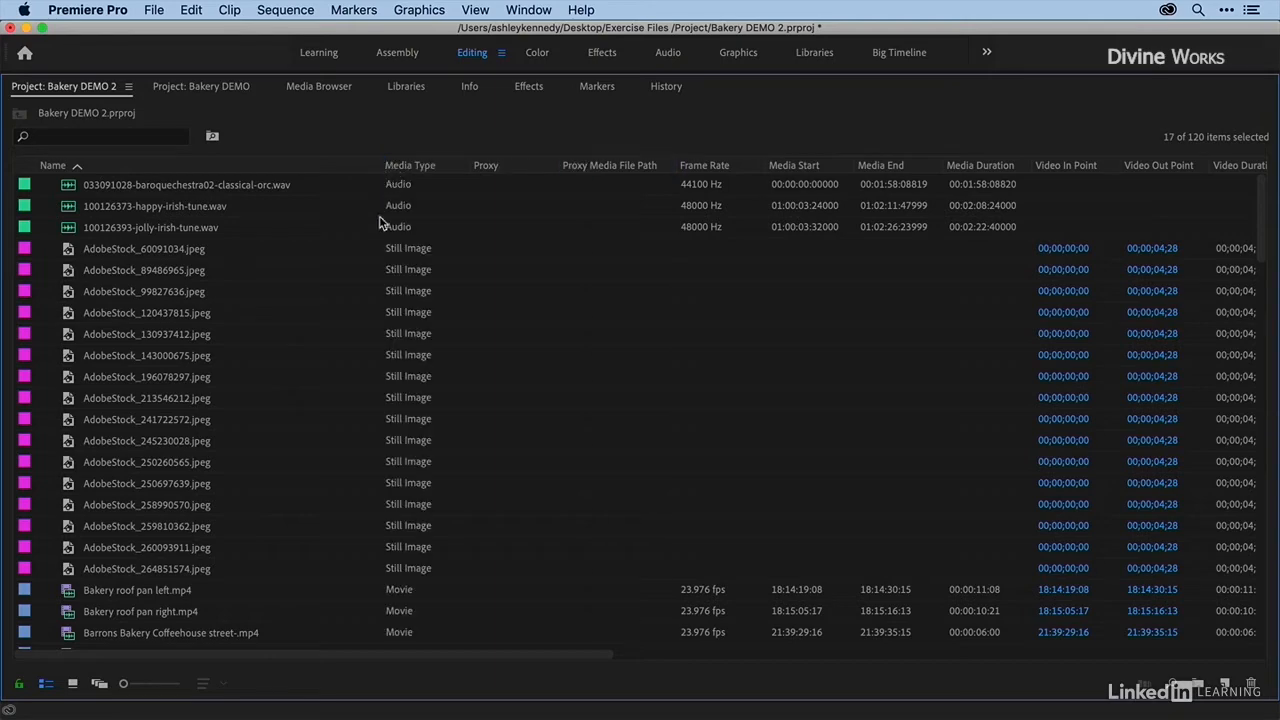
Sort the project's media list by Media Type in descending order and look through the grouped clips.
{"action": "left_click", "coordinate": [405, 166]}
{"action": "left_click", "coordinate": [400, 166]}
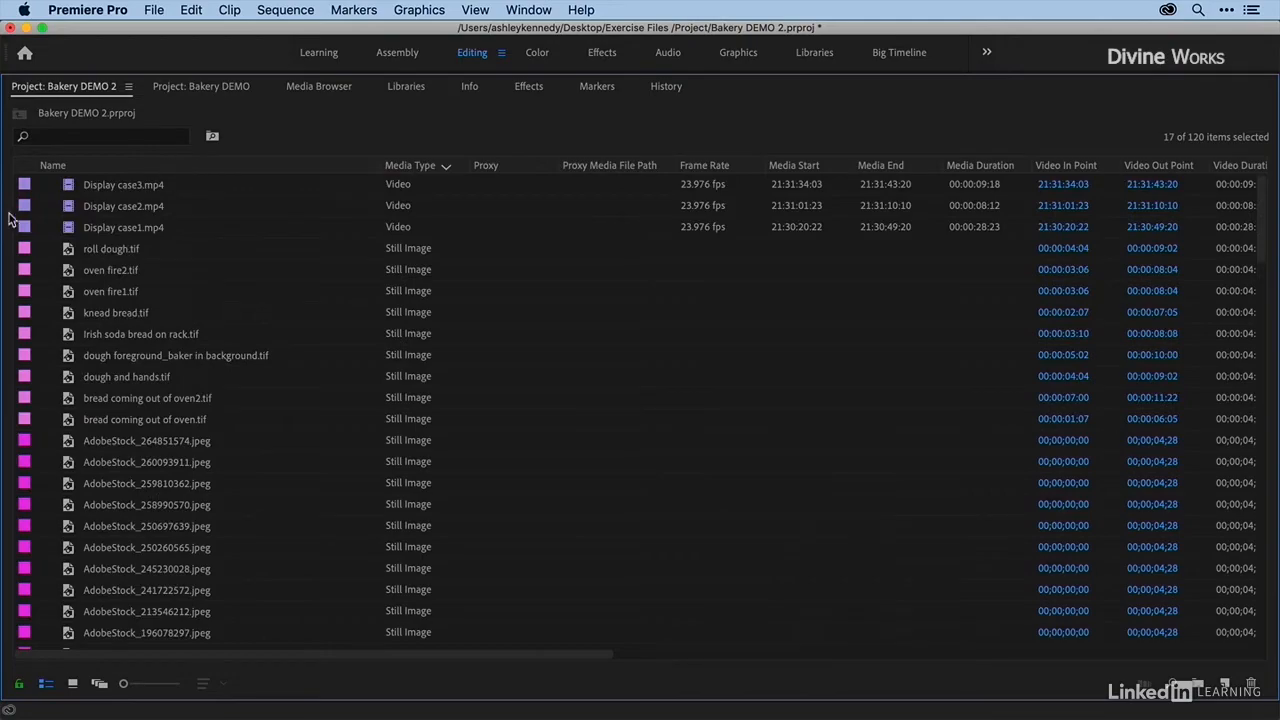
{"action": "scroll", "coordinate": [10, 220], "scroll_direction": "down", "scroll_amount": 15}
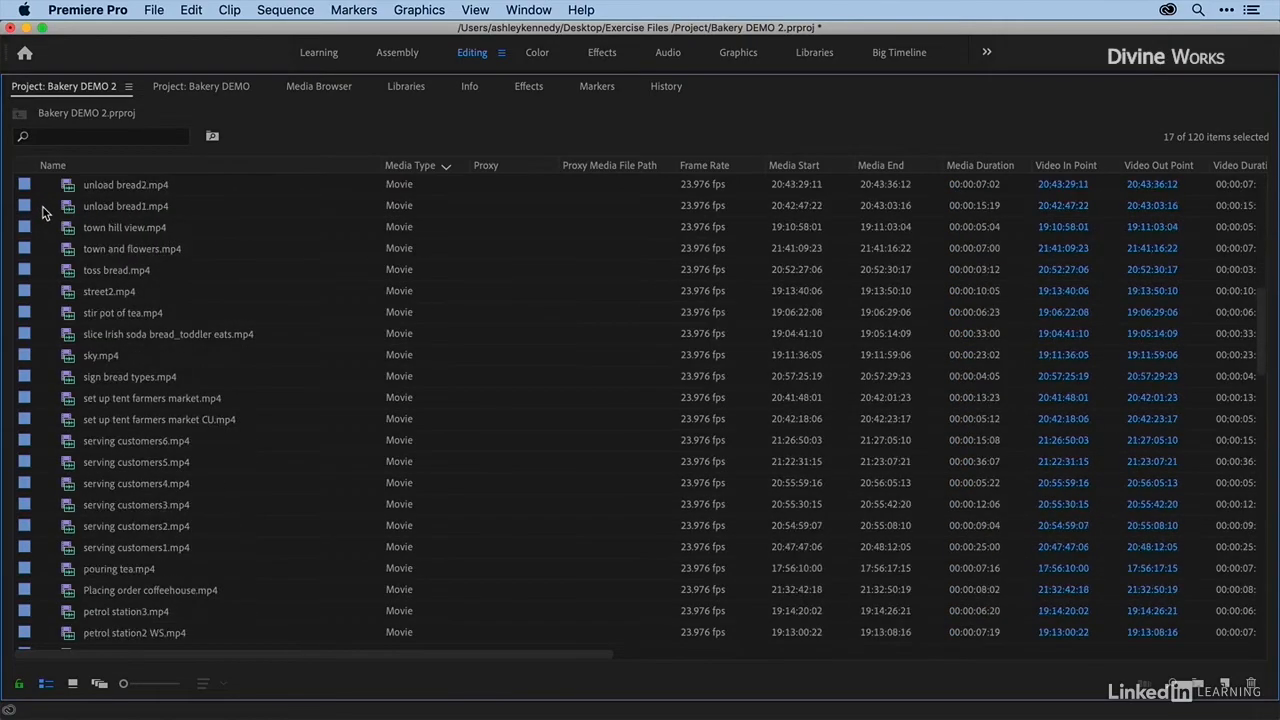
{"action": "scroll", "coordinate": [42, 212], "scroll_direction": "down", "scroll_amount": 10}
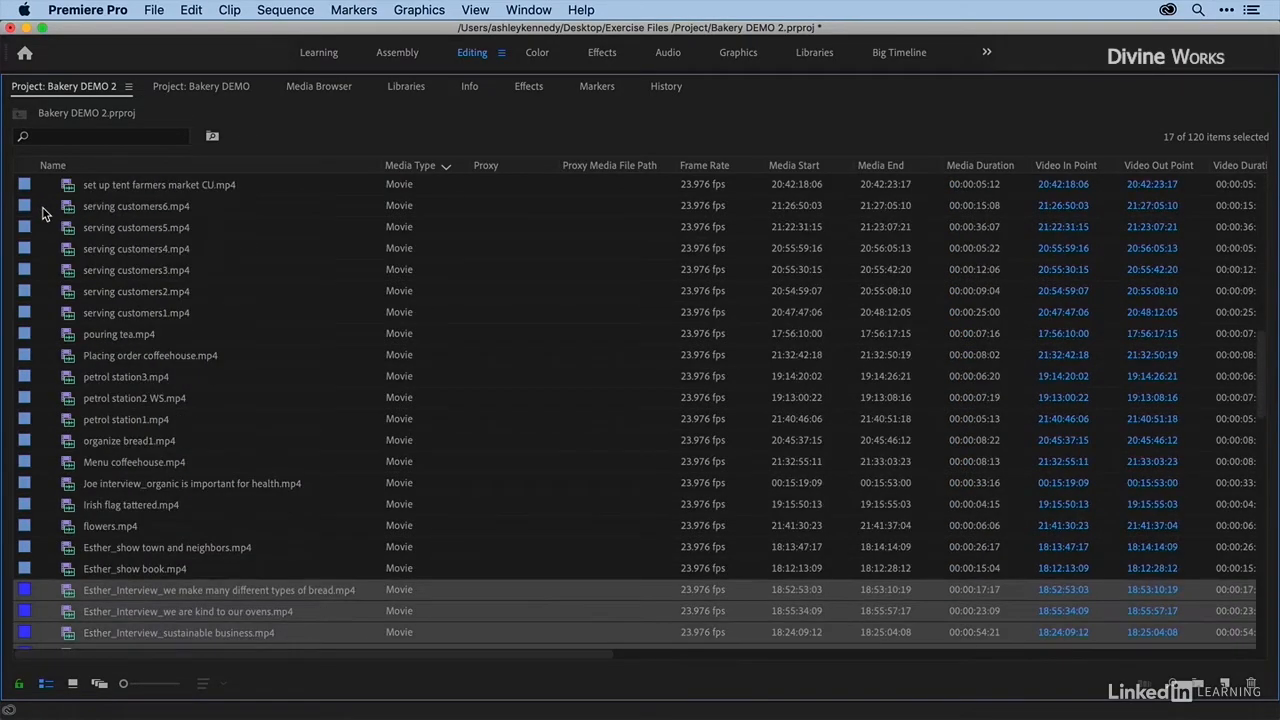
{"action": "scroll", "coordinate": [42, 212], "scroll_direction": "down", "scroll_amount": 5}
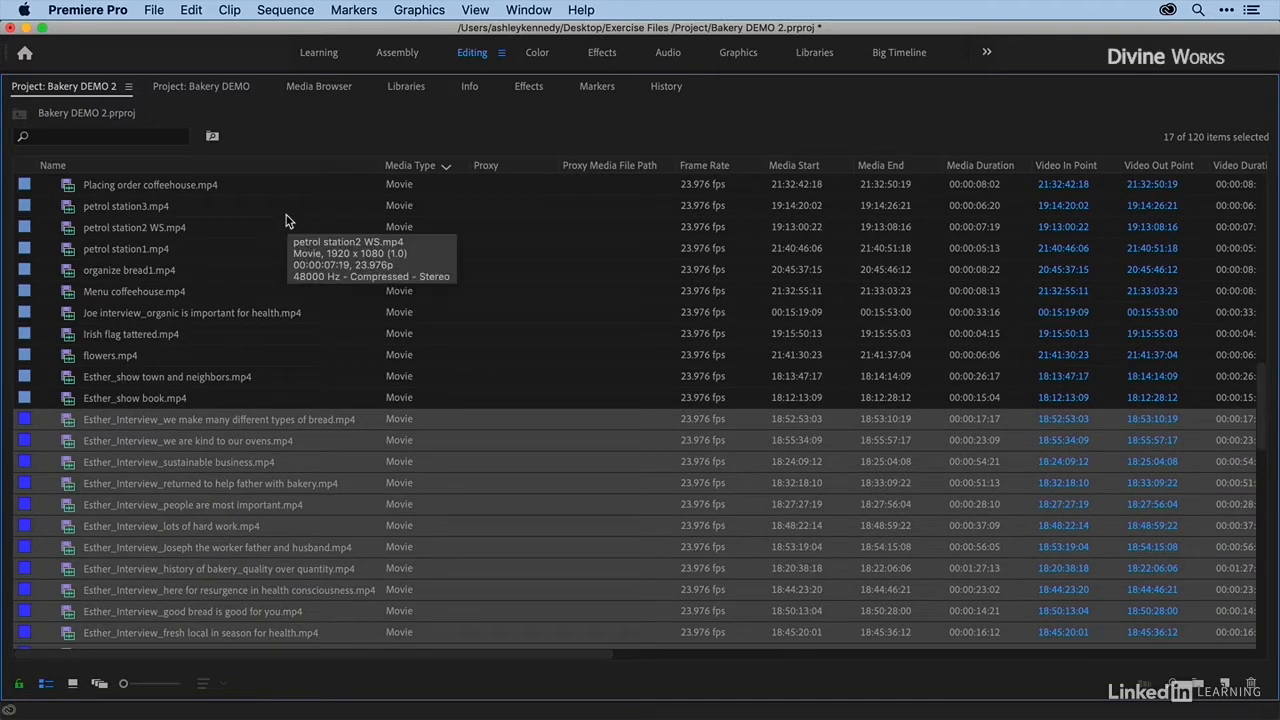
Restore the full editing layout, create a sequence from Display case3.mp4 and append a pink-labeled TIFF still after it on V1.
{"action": "key", "text": "grave"}
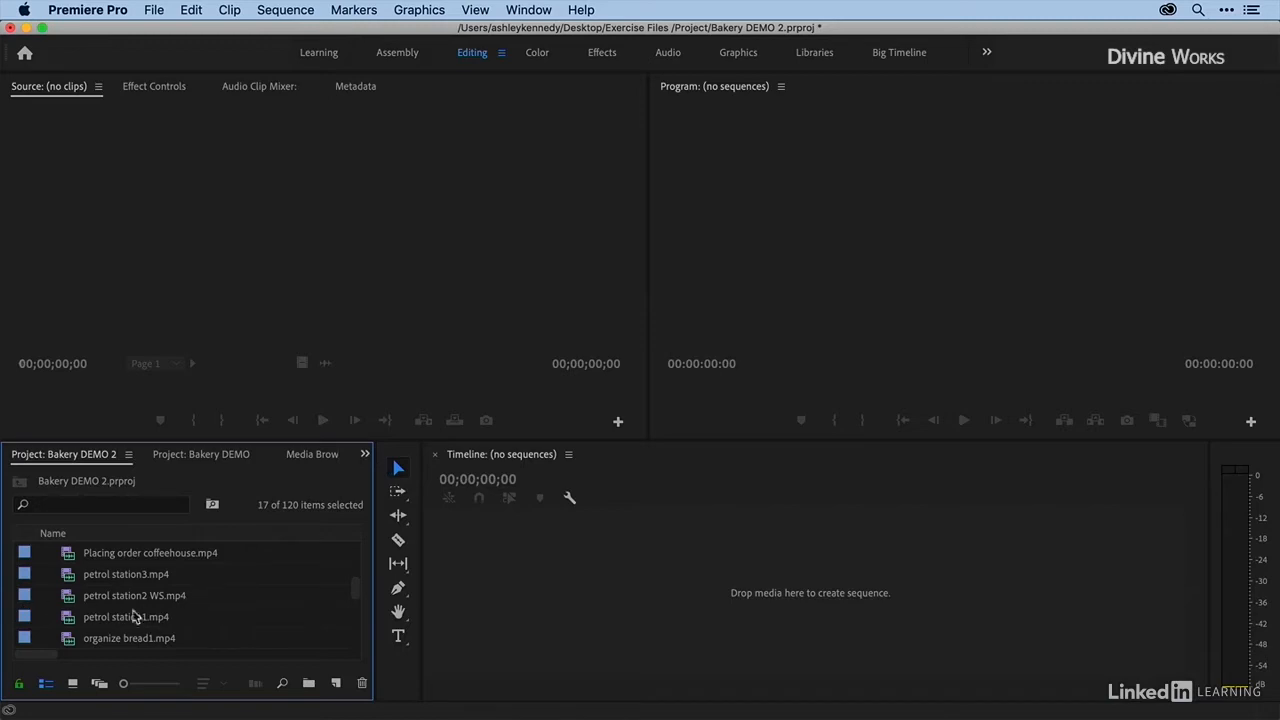
{"action": "scroll", "coordinate": [135, 617], "scroll_direction": "up", "scroll_amount": 15}
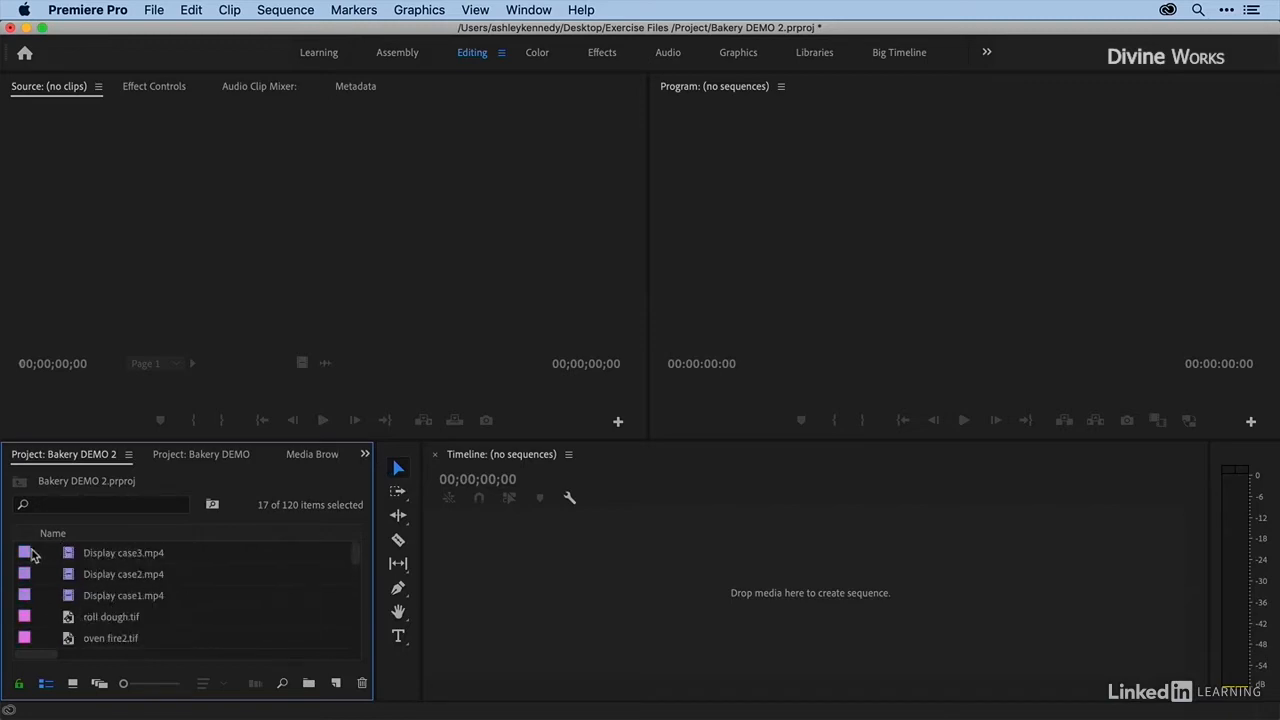
{"action": "left_click_drag", "start_coordinate": [68, 558], "coordinate": [540, 585]}
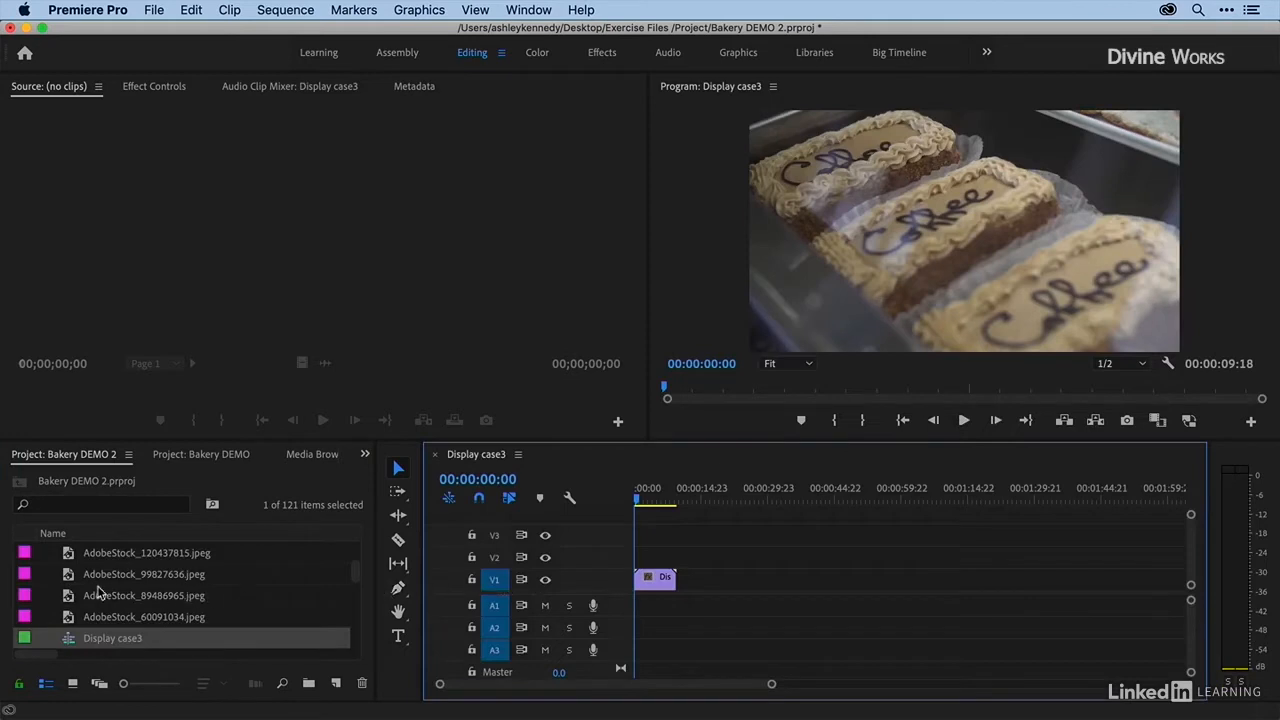
{"action": "scroll", "coordinate": [85, 590], "scroll_direction": "up", "scroll_amount": 15}
{"action": "left_click_drag", "start_coordinate": [64, 617], "coordinate": [686, 588]}
Append AdobeStock_260093911.jpeg and the unload bread3 WS.mp4 clip to the end of the sequence on V1.
{"action": "scroll", "coordinate": [130, 590], "scroll_direction": "down", "scroll_amount": 5}
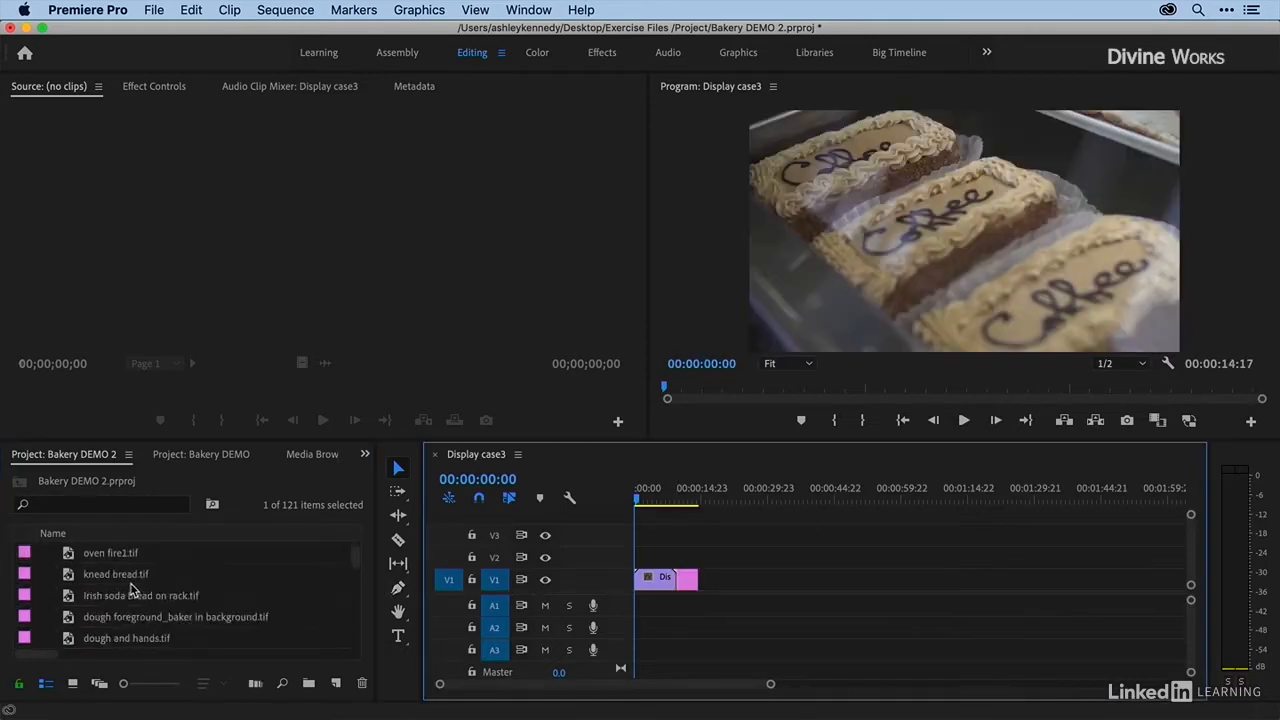
{"action": "scroll", "coordinate": [130, 590], "scroll_direction": "up", "scroll_amount": 2}
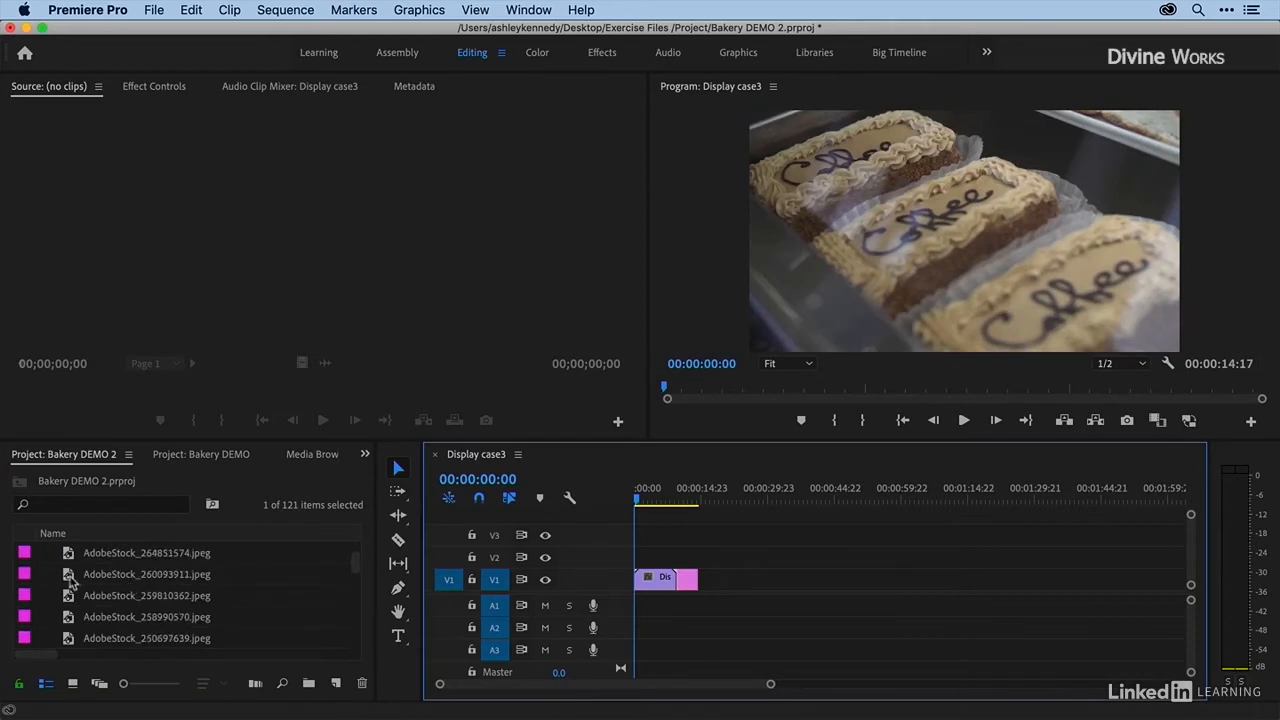
{"action": "left_click", "coordinate": [66, 580]}
{"action": "left_click_drag", "start_coordinate": [66, 580], "coordinate": [700, 590]}
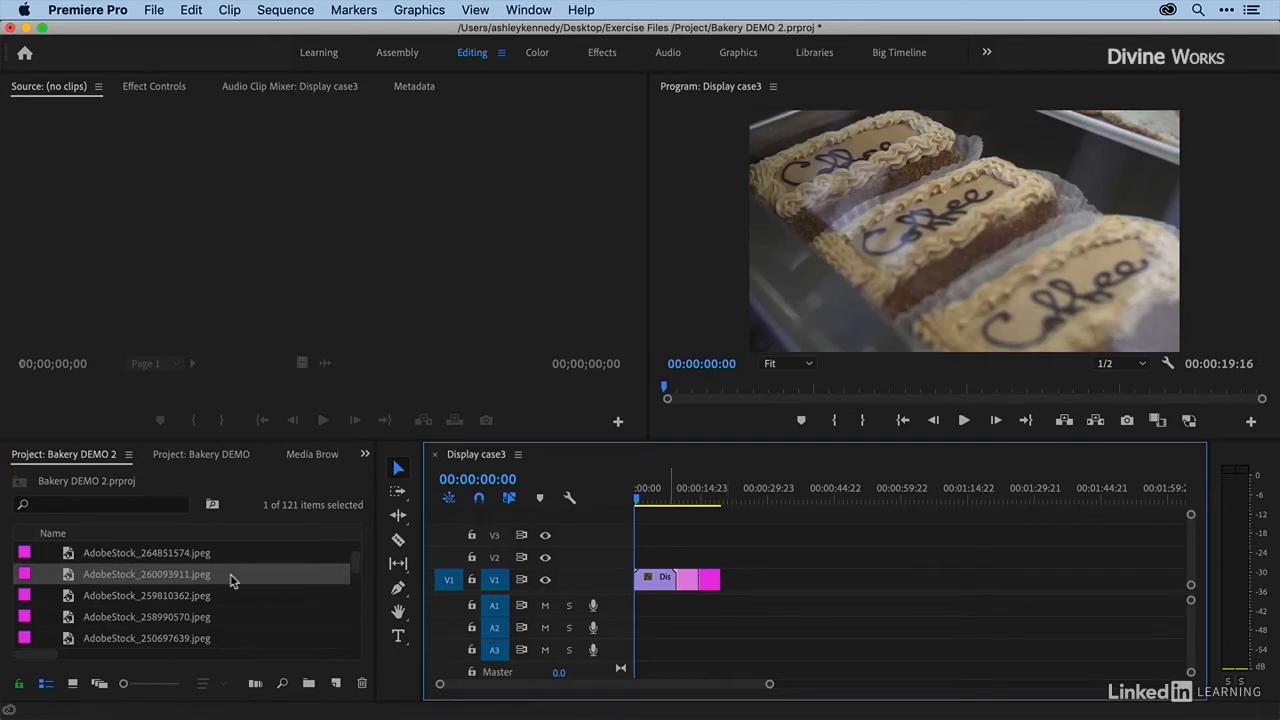
{"action": "scroll", "coordinate": [105, 586], "scroll_direction": "down", "scroll_amount": 1}
{"action": "scroll", "coordinate": [104, 580], "scroll_direction": "down", "scroll_amount": 8}
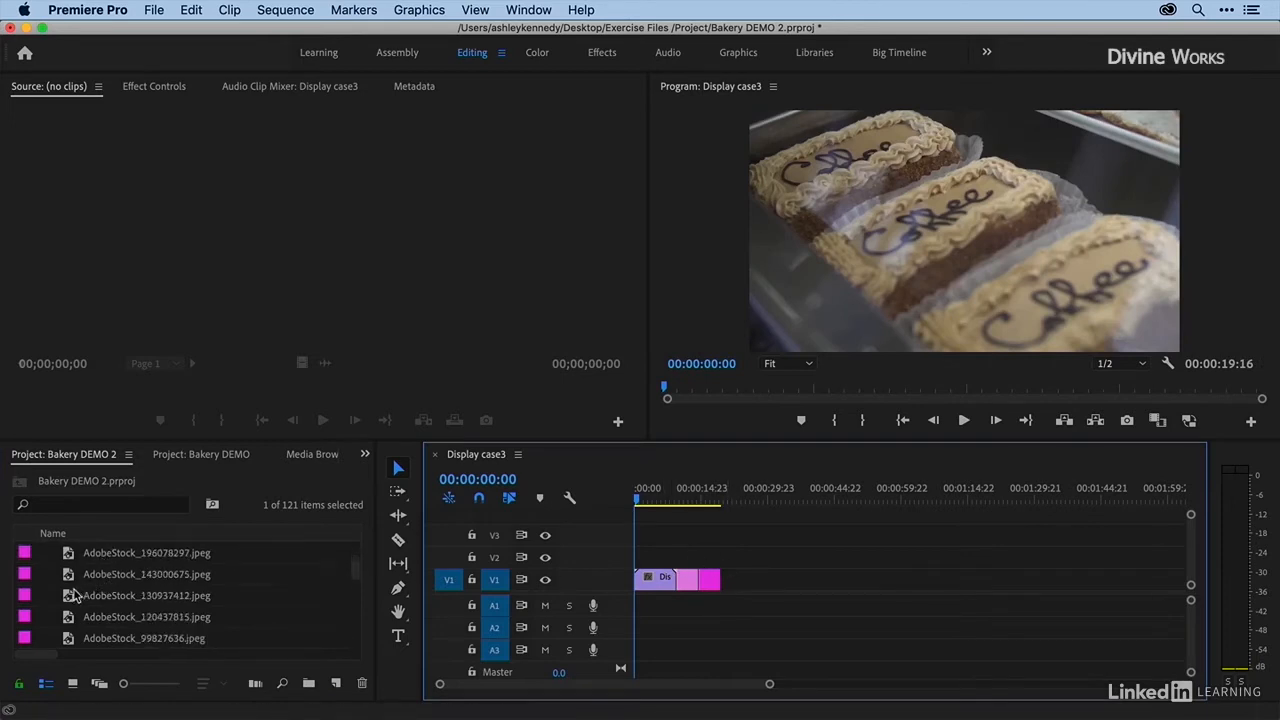
{"action": "left_click_drag", "start_coordinate": [62, 598], "coordinate": [724, 581]}
Append the blue-labeled "Interview_we make many different types of bread.mp4" clip to the end of the sequence on V1.
{"action": "scroll", "coordinate": [58, 598], "scroll_direction": "down", "scroll_amount": 10}
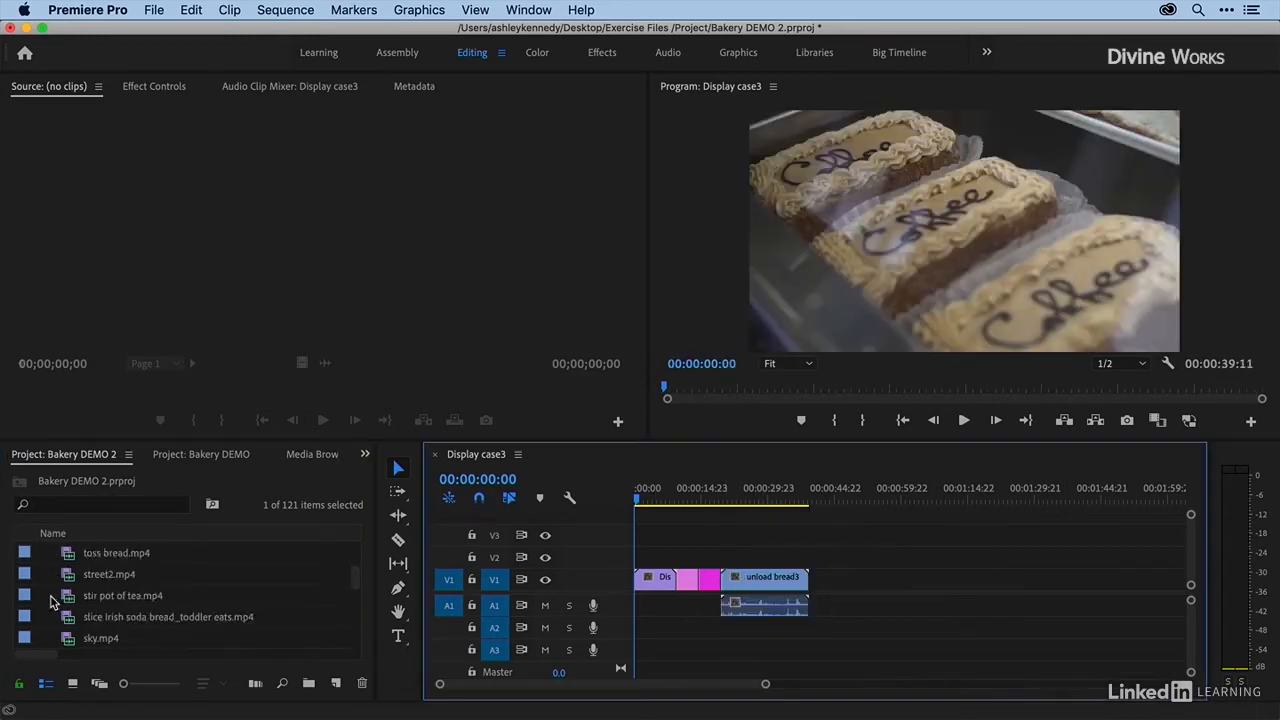
{"action": "scroll", "coordinate": [52, 600], "scroll_direction": "down", "scroll_amount": 10}
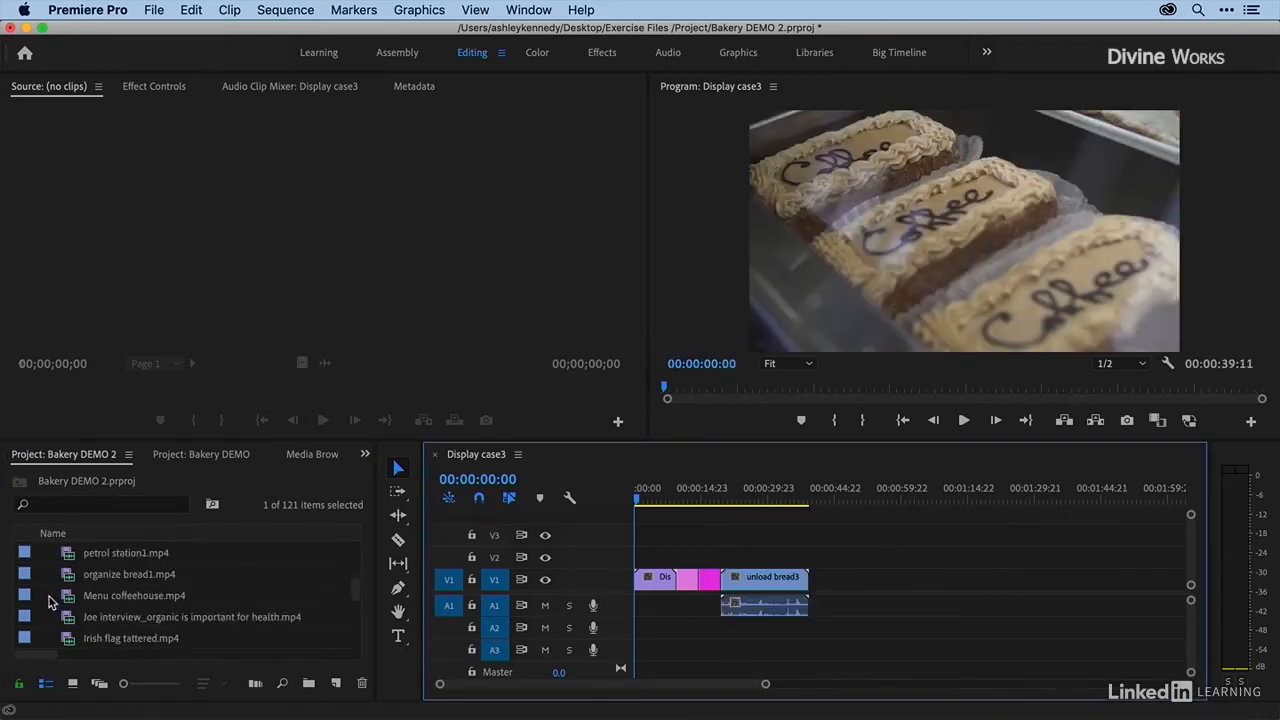
{"action": "left_click_drag", "start_coordinate": [66, 617], "coordinate": [838, 614]}
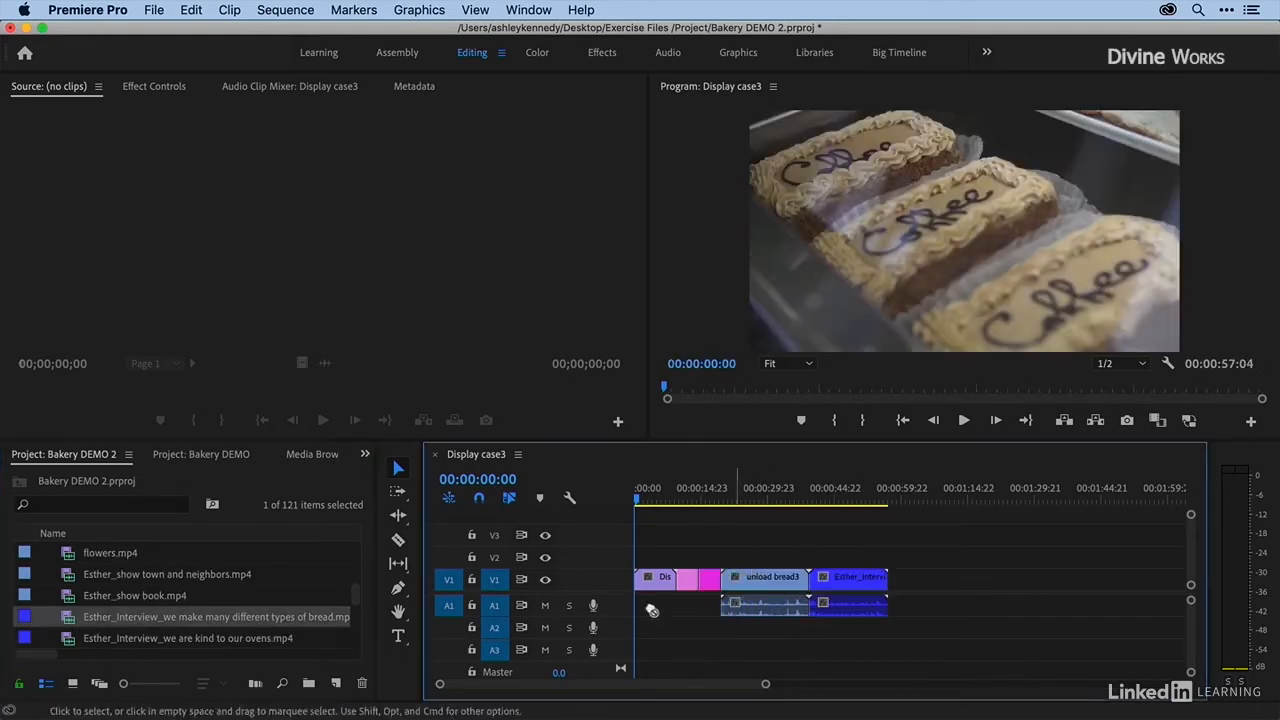
Place 100126393-jolly-irish-tune.wav on audio track A2 at the start of the sequence.
{"action": "scroll", "coordinate": [113, 610], "scroll_direction": "down", "scroll_amount": 3}
{"action": "scroll", "coordinate": [113, 610], "scroll_direction": "down", "scroll_amount": 10}
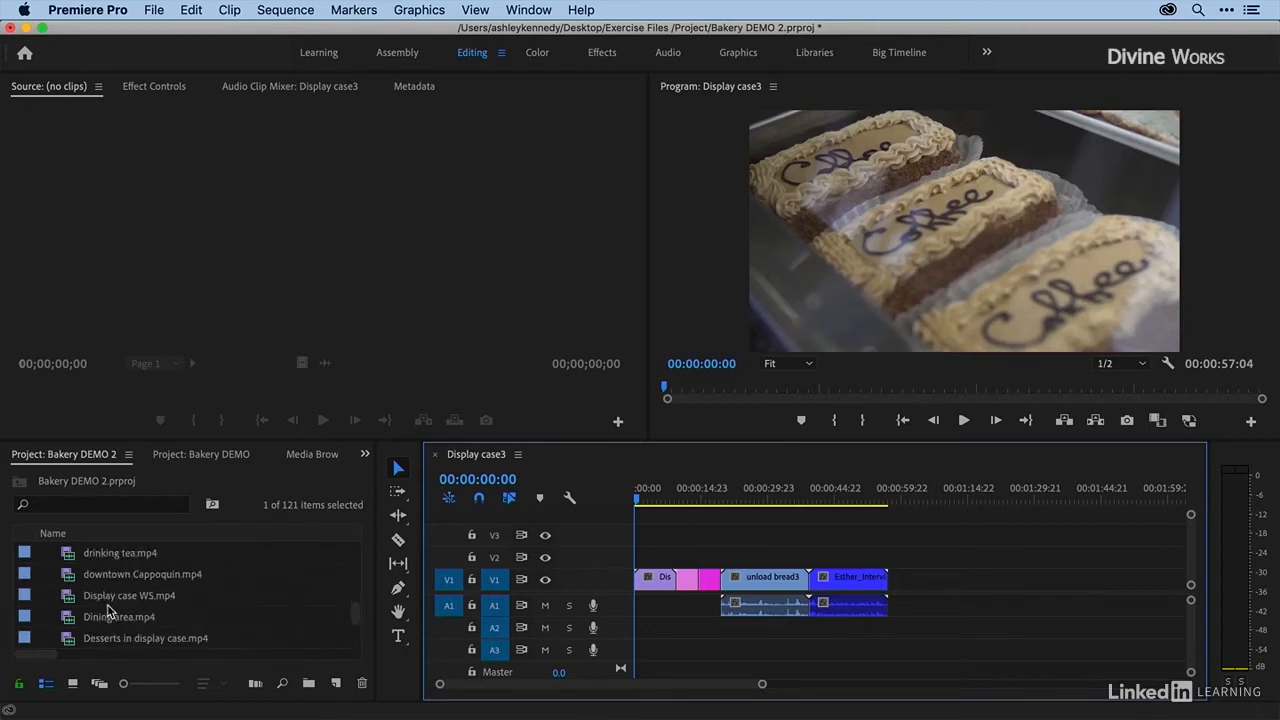
{"action": "scroll", "coordinate": [97, 615], "scroll_direction": "down", "scroll_amount": 2}
{"action": "left_click_drag", "start_coordinate": [70, 600], "coordinate": [640, 630]}
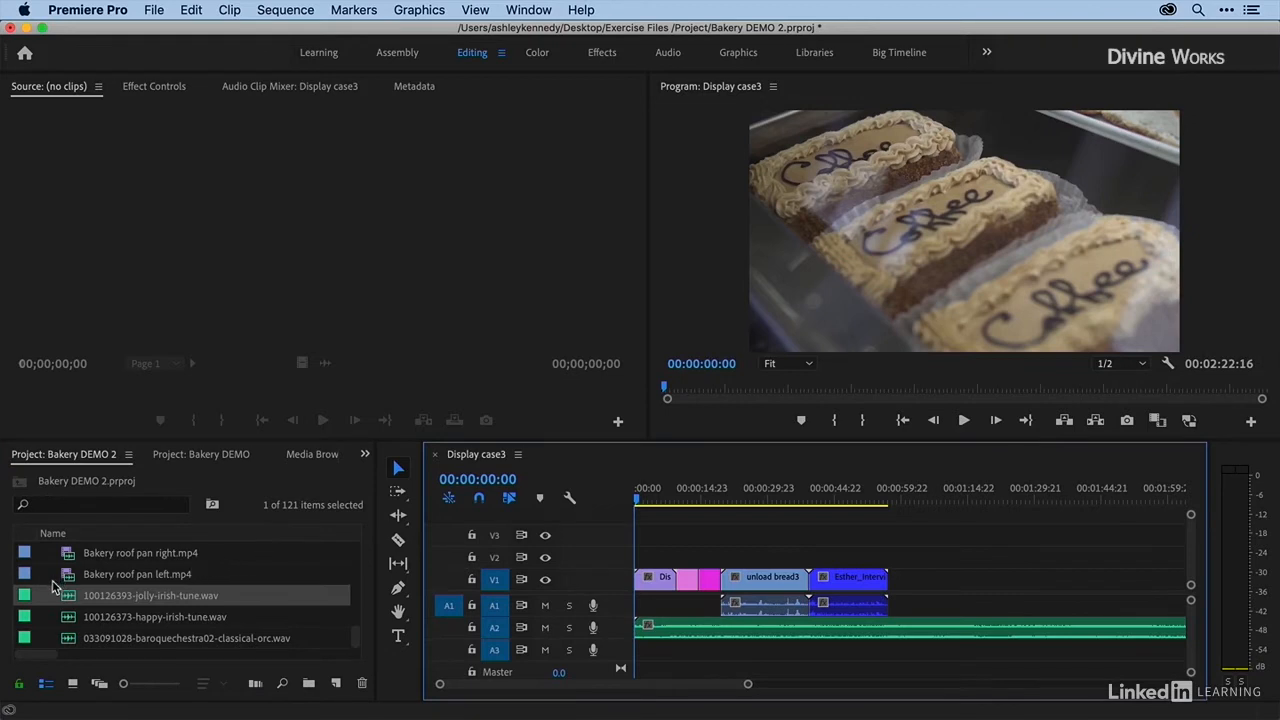
Rename the Display case3 sequence in the media list as DEMO Sequence.
{"action": "scroll", "coordinate": [58, 592], "scroll_direction": "up", "scroll_amount": 3}
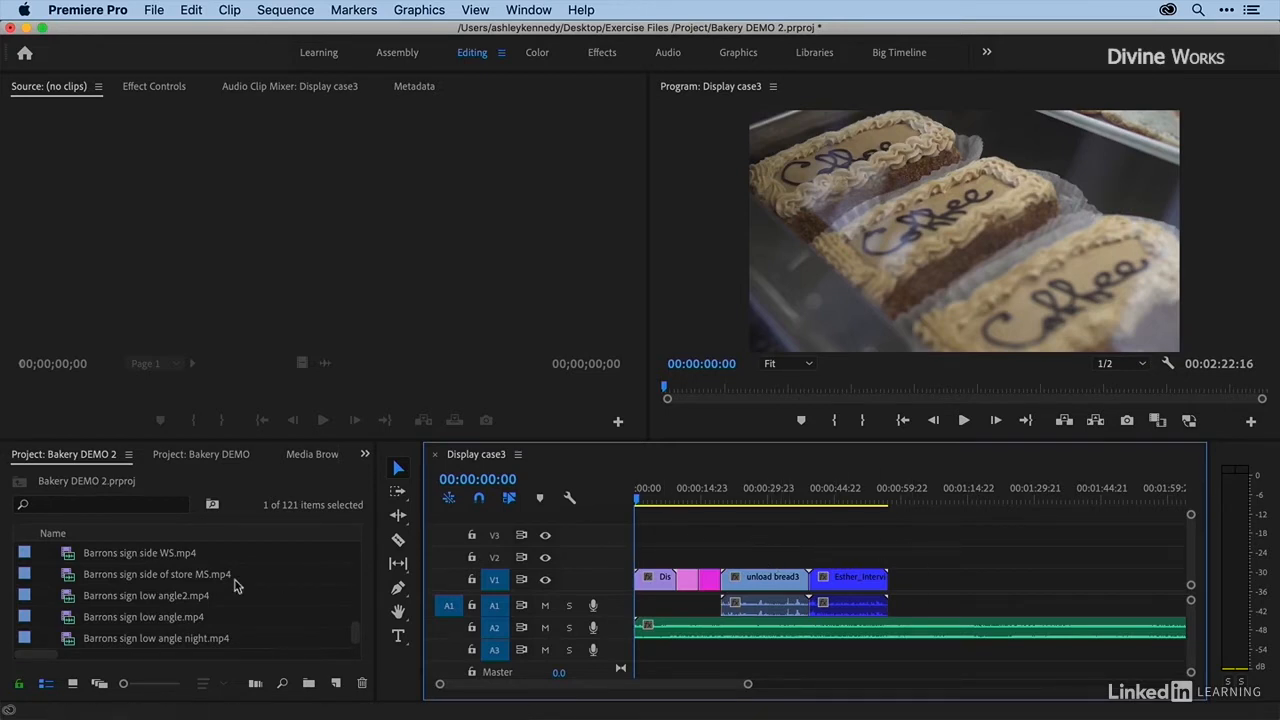
{"action": "scroll", "coordinate": [86, 598], "scroll_direction": "up", "scroll_amount": 5}
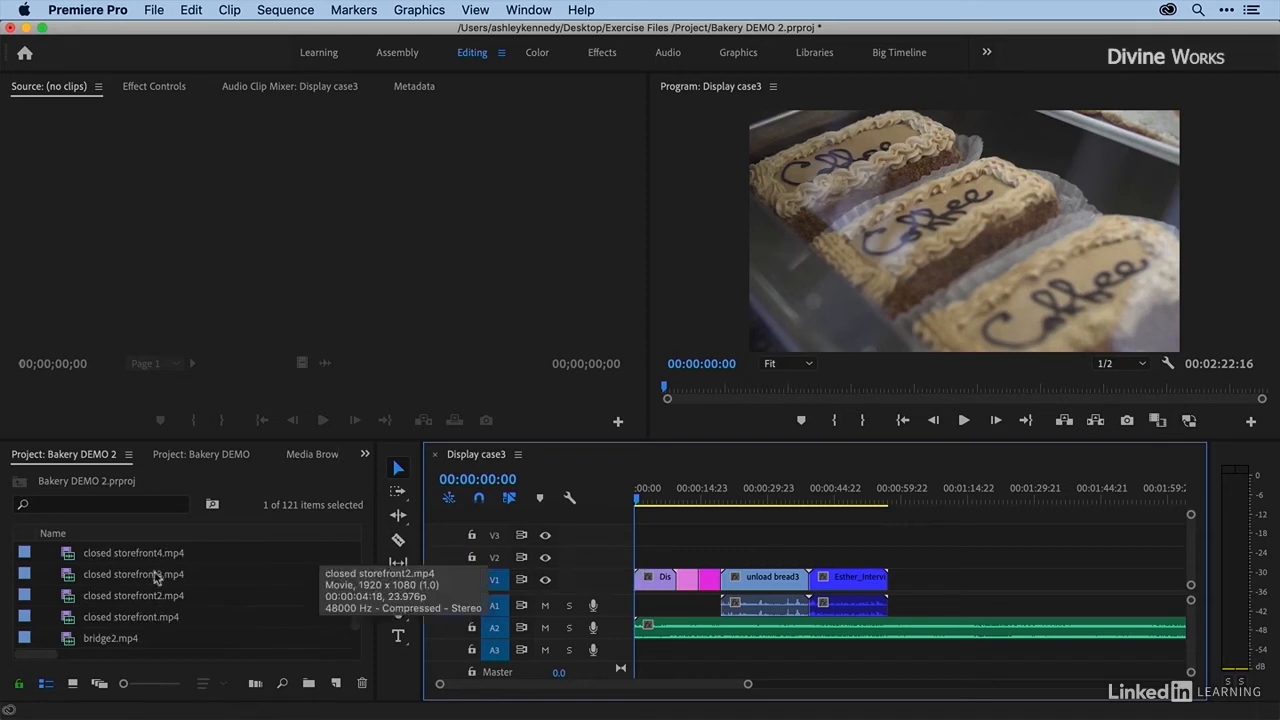
{"action": "scroll", "coordinate": [115, 594], "scroll_direction": "up", "scroll_amount": 5}
{"action": "scroll", "coordinate": [115, 594], "scroll_direction": "up", "scroll_amount": 10}
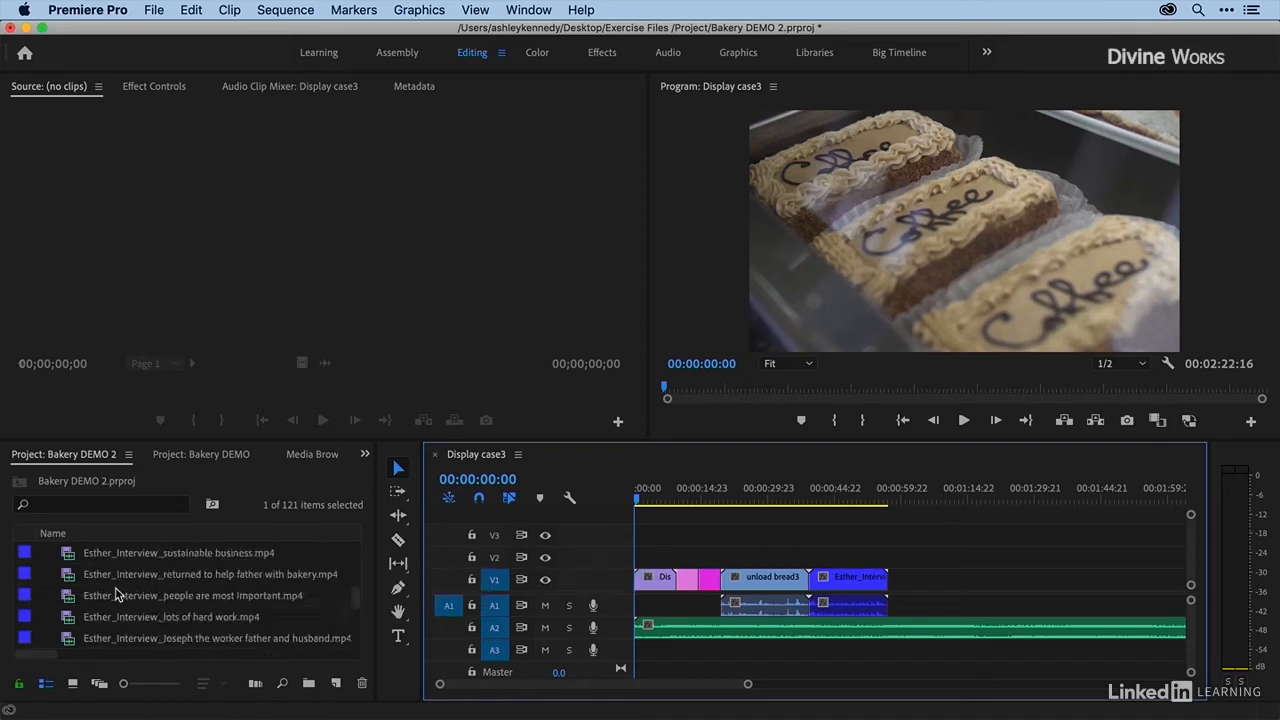
{"action": "scroll", "coordinate": [115, 594], "scroll_direction": "up", "scroll_amount": 3}
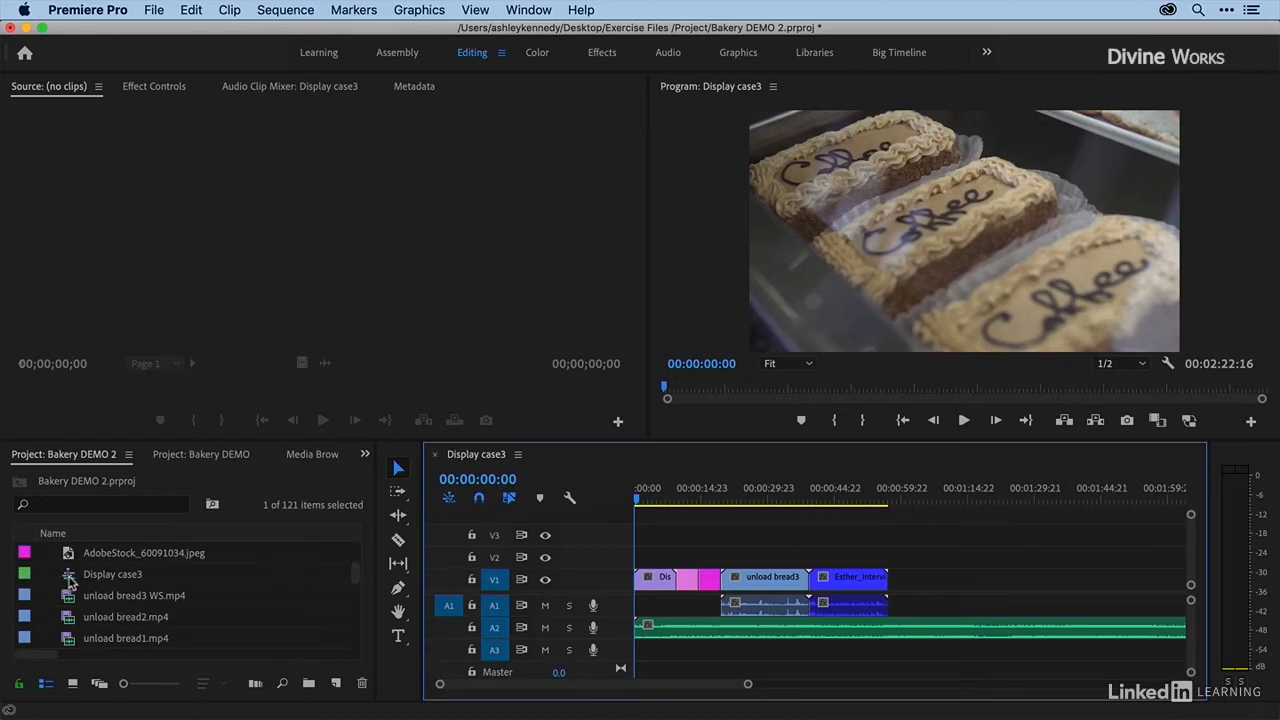
{"action": "left_click", "coordinate": [108, 577]}
{"action": "left_click", "coordinate": [108, 577]}
{"action": "type", "text": "DEMO Sequence"}
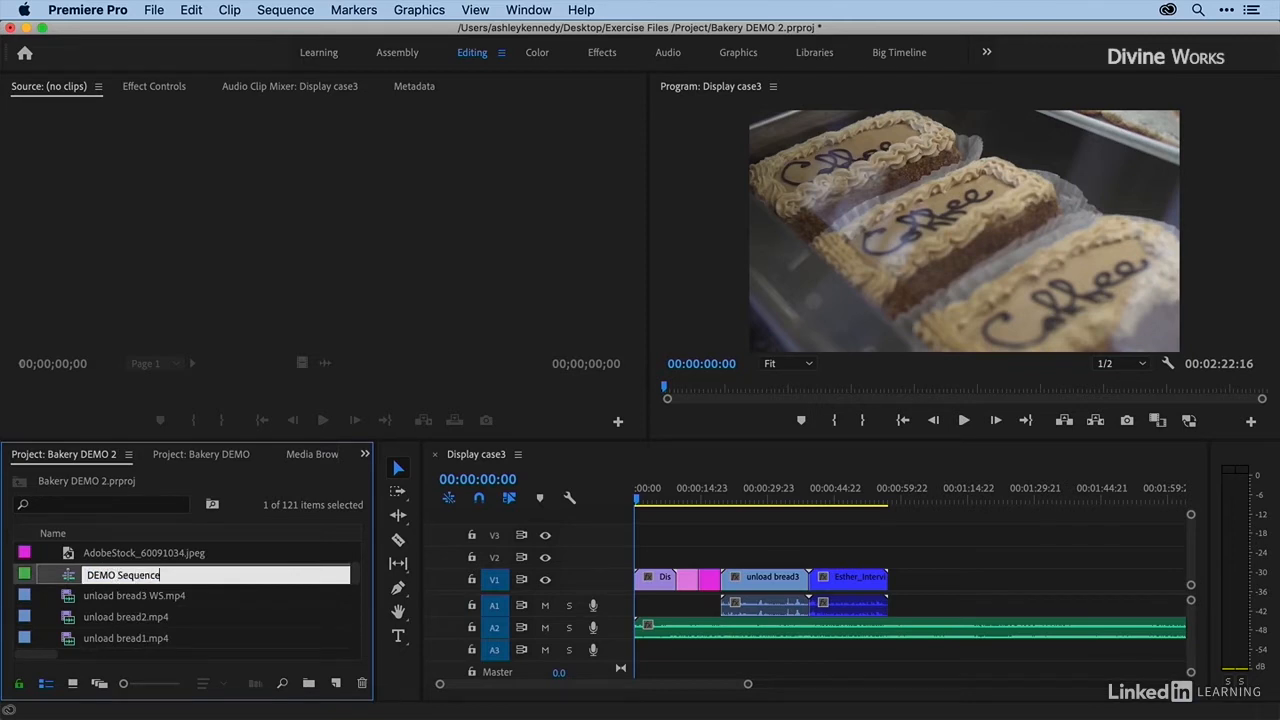
{"action": "key", "text": "Return"}
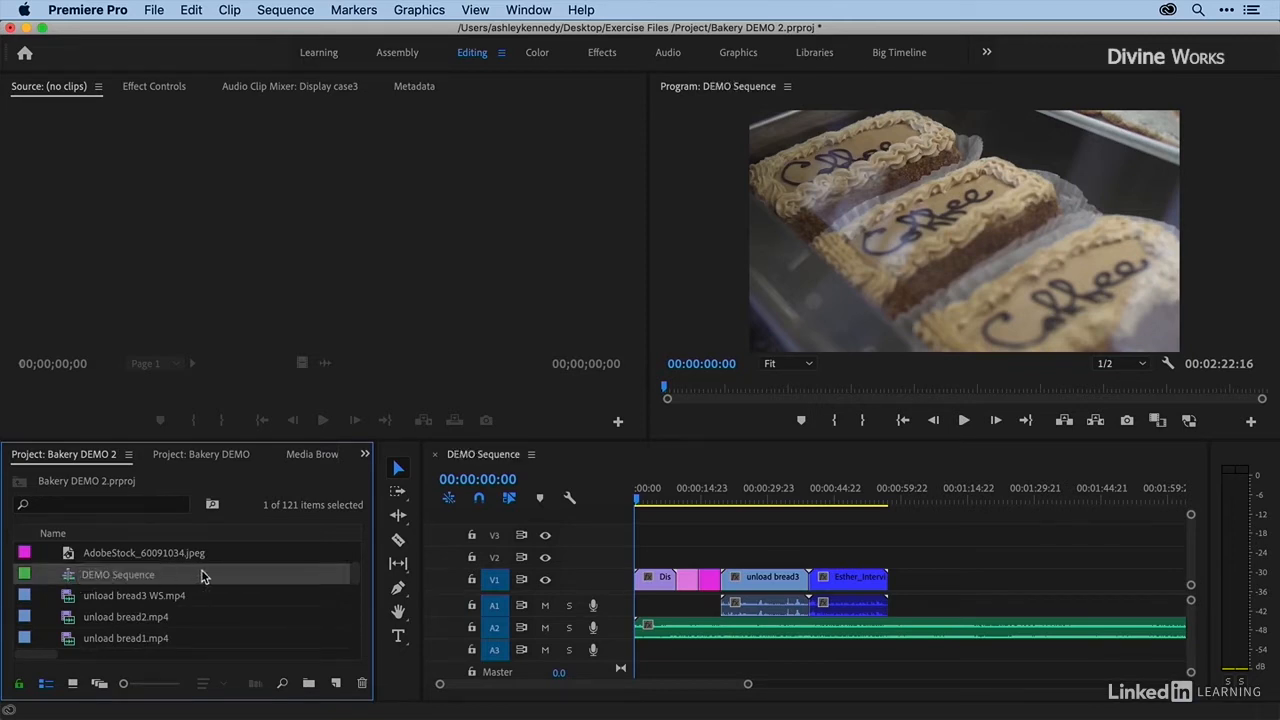
Maximize the project's media list and create a new bin named B-roll.
{"action": "scroll", "coordinate": [130, 605], "scroll_direction": "up", "scroll_amount": 5}
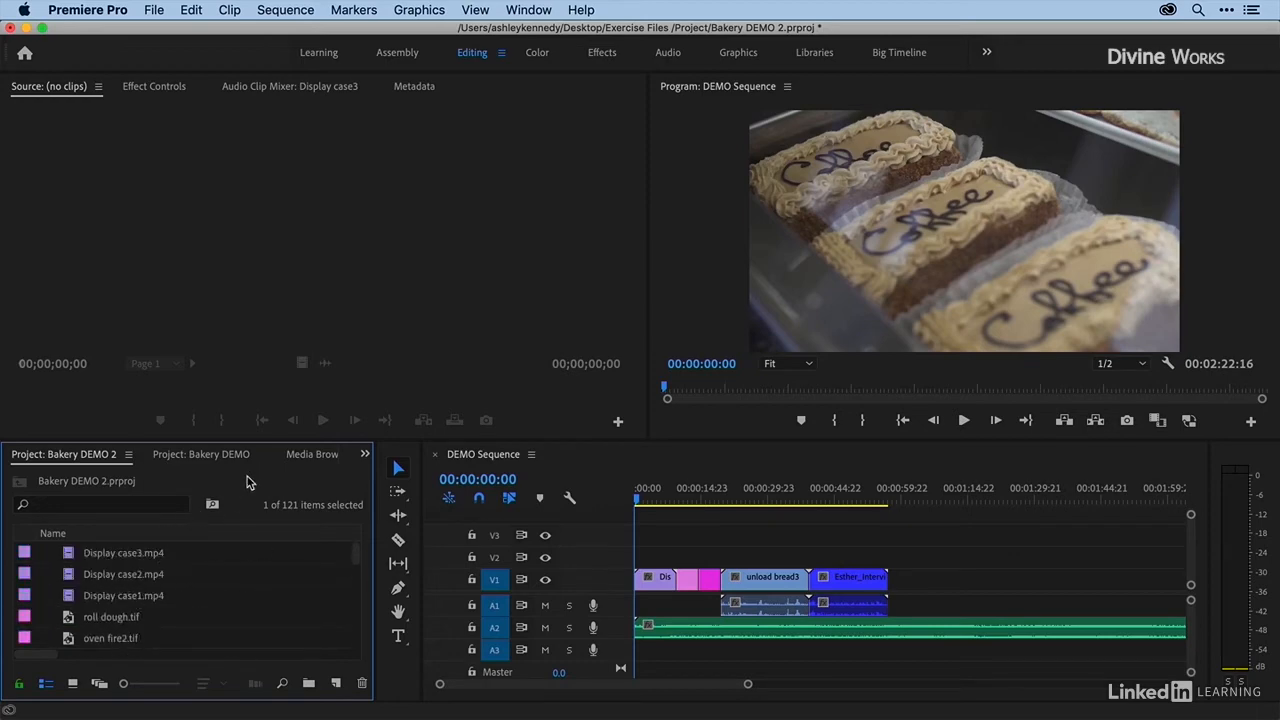
{"action": "key", "text": "grave"}
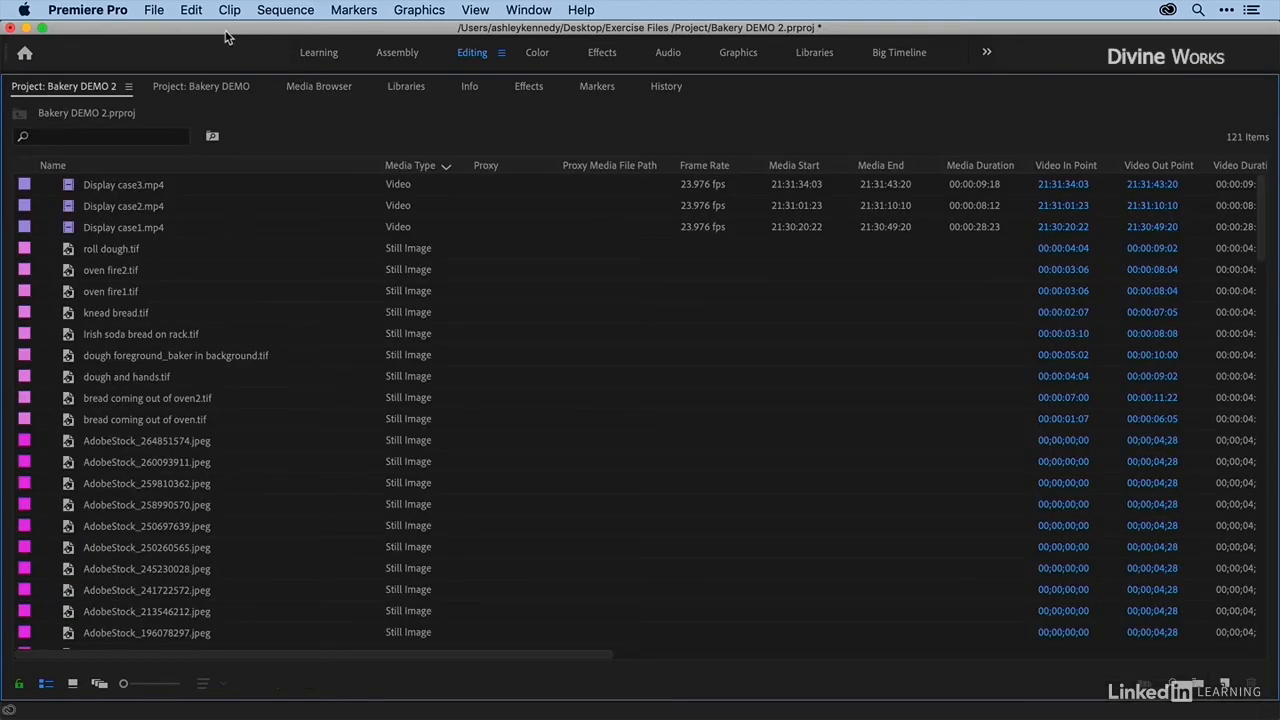
{"action": "left_click", "coordinate": [155, 10]}
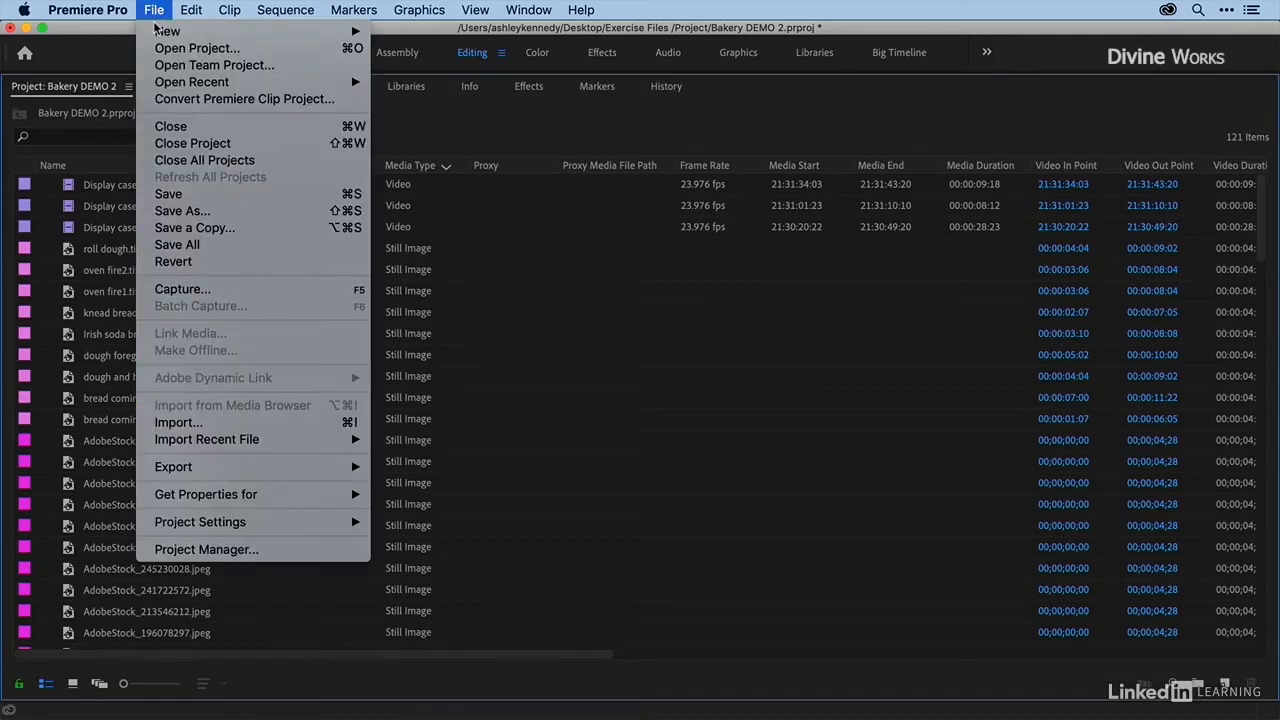
{"action": "mouse_move", "coordinate": [160, 31]}
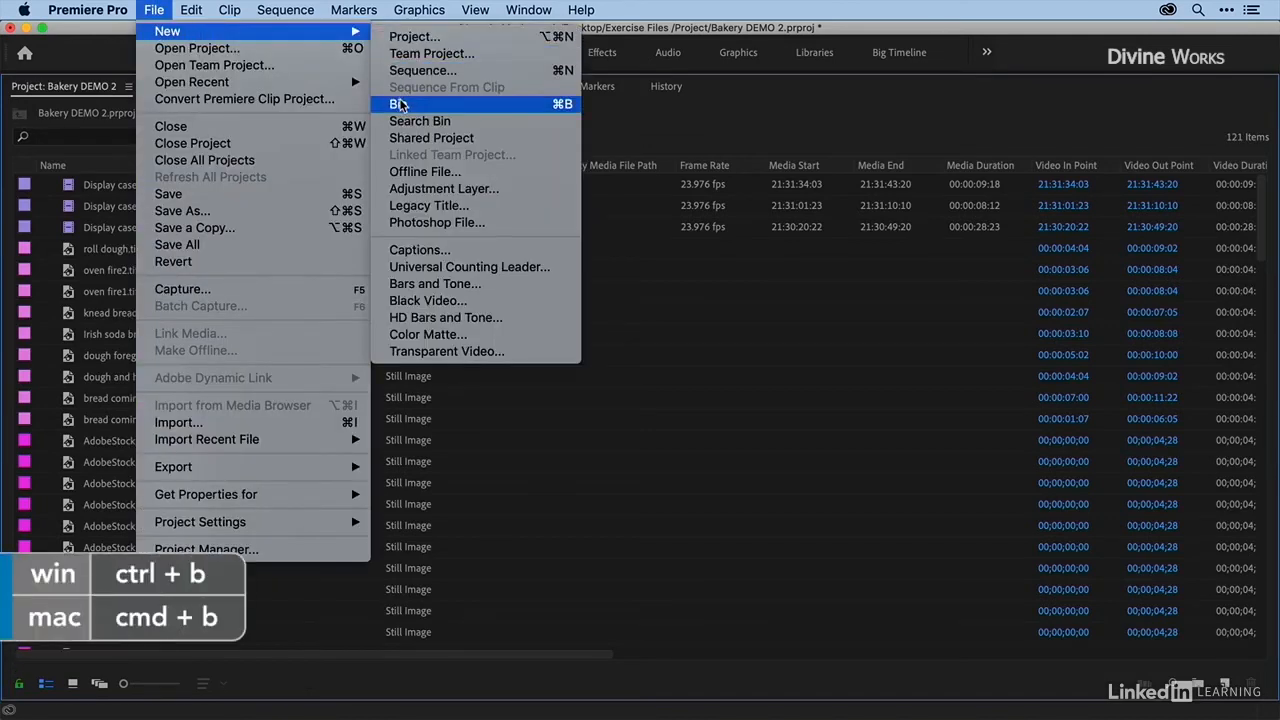
{"action": "left_click", "coordinate": [397, 104]}
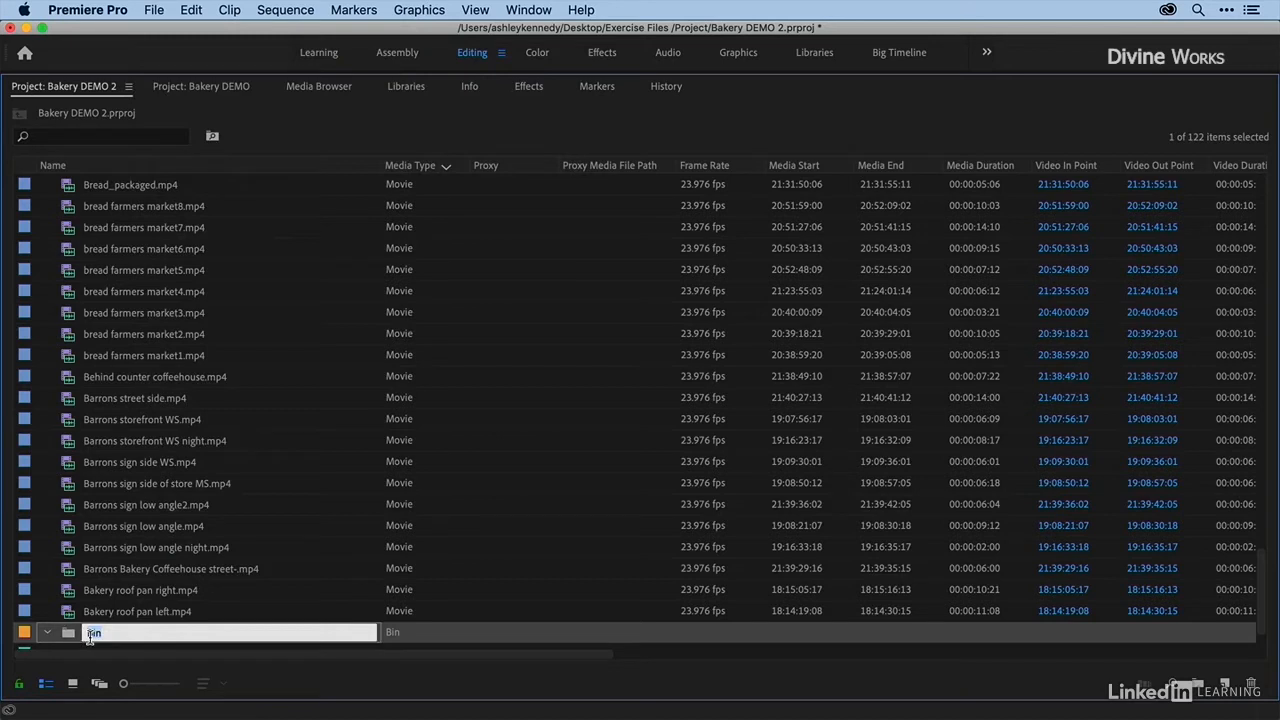
{"action": "type", "text": "B-roll"}
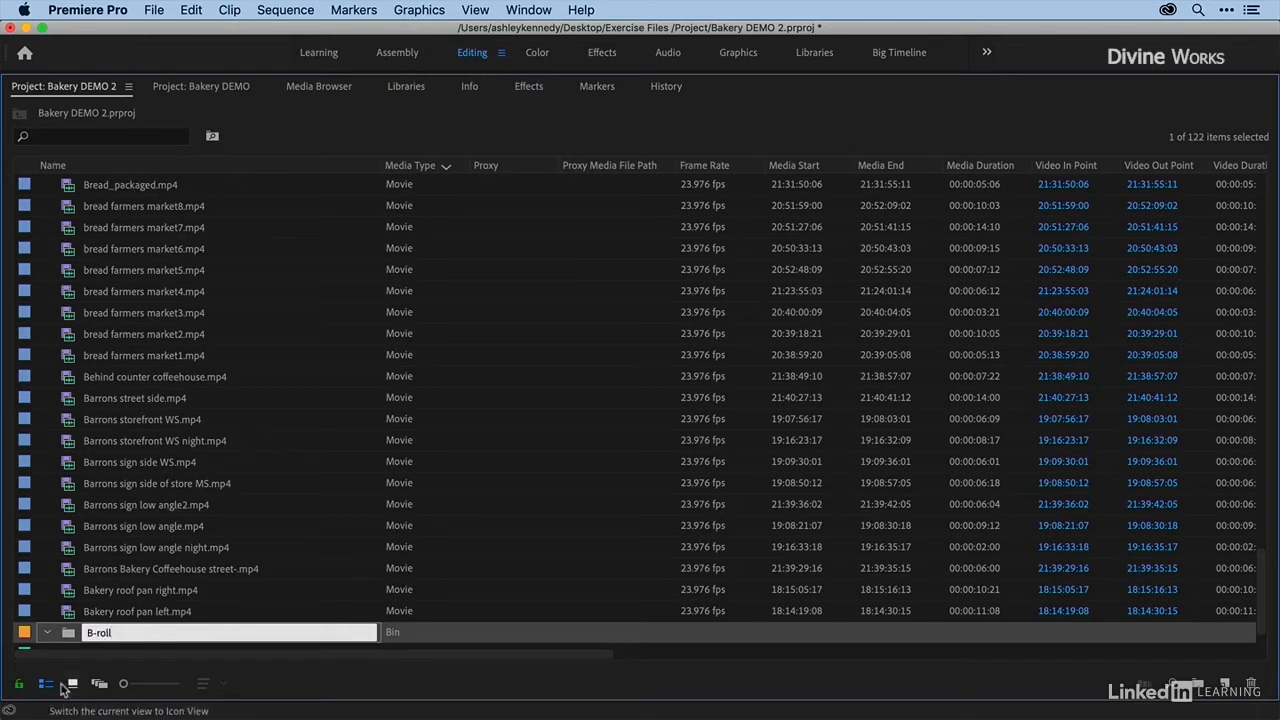
{"action": "left_click", "coordinate": [48, 643]}
Create three more bins named Interviews, Images and Music.
{"action": "key", "text": "super+b"}
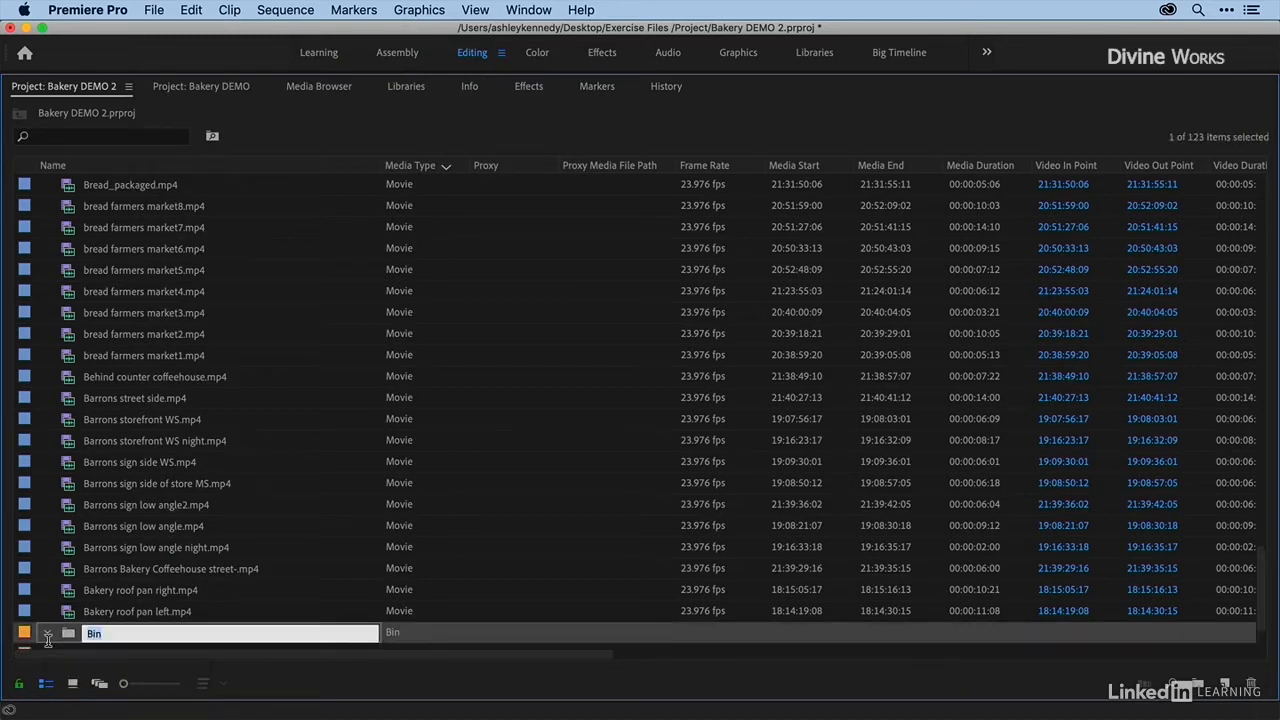
{"action": "type", "text": "Interviews"}
{"action": "left_click", "coordinate": [44, 650]}
{"action": "key", "text": "super+b"}
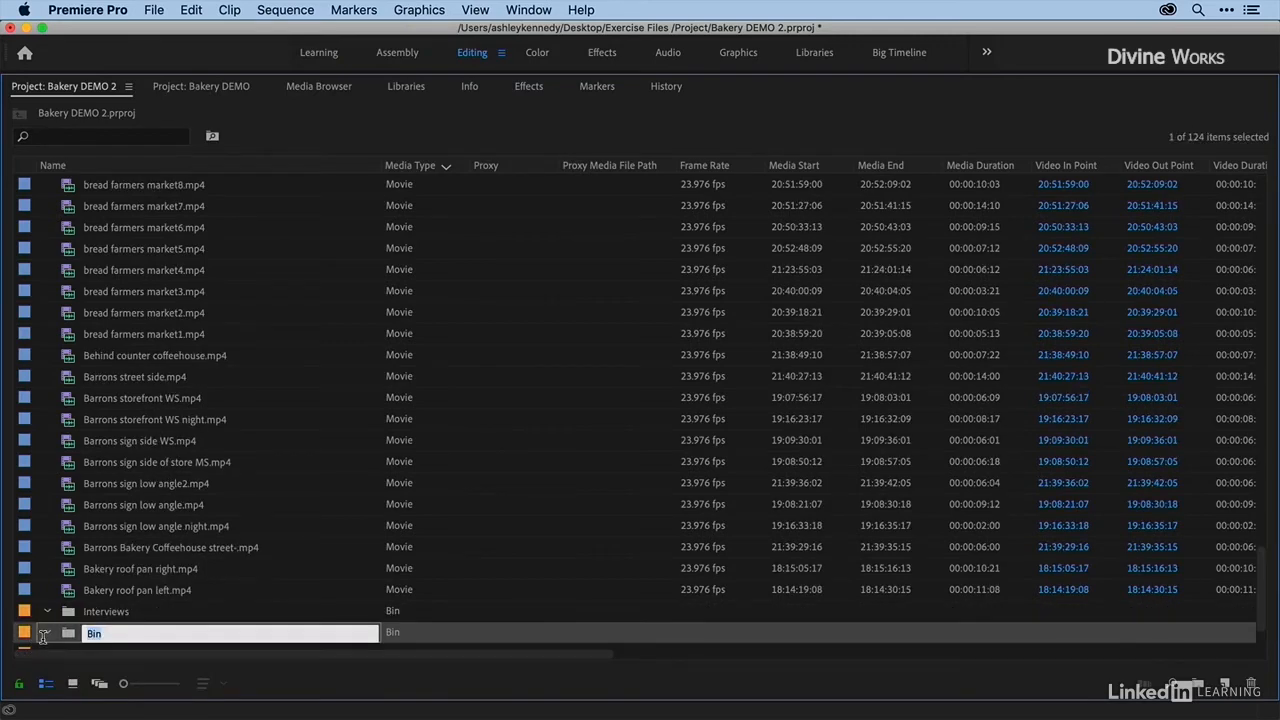
{"action": "type", "text": "Images"}
{"action": "key", "text": "Return"}
{"action": "key", "text": "super+b"}
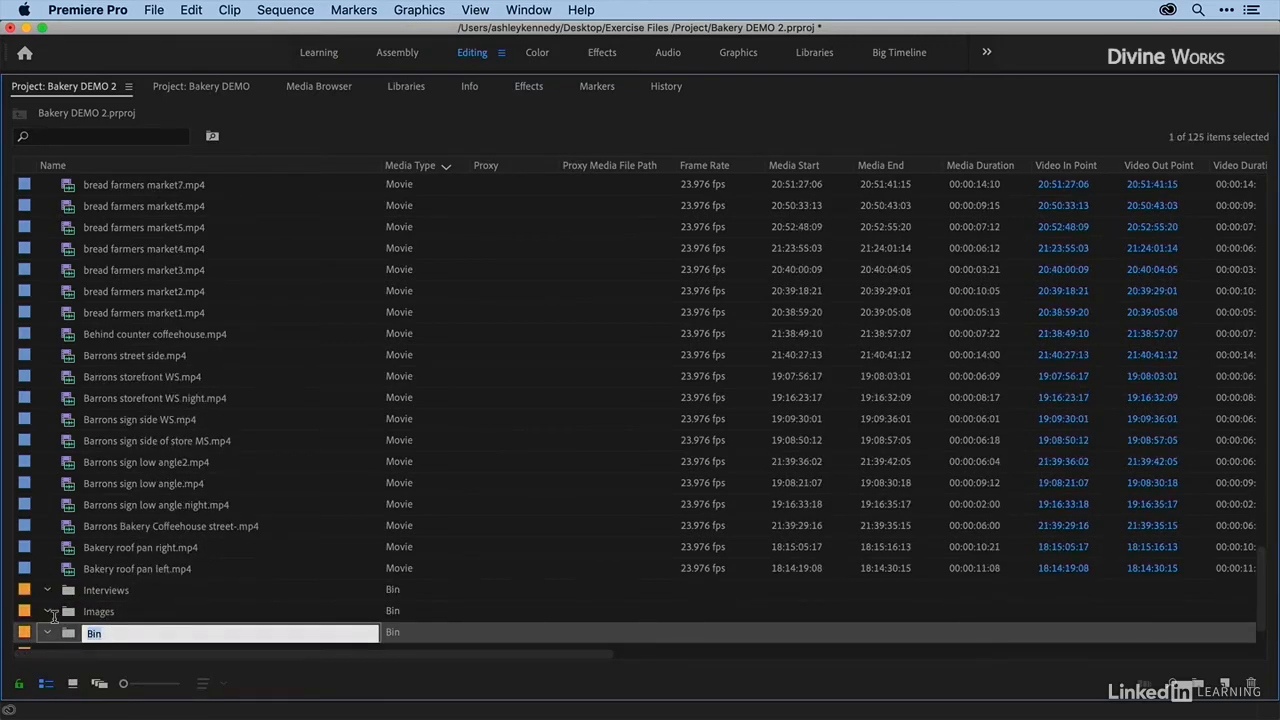
{"action": "type", "text": "Music"}
{"action": "key", "text": "Return"}
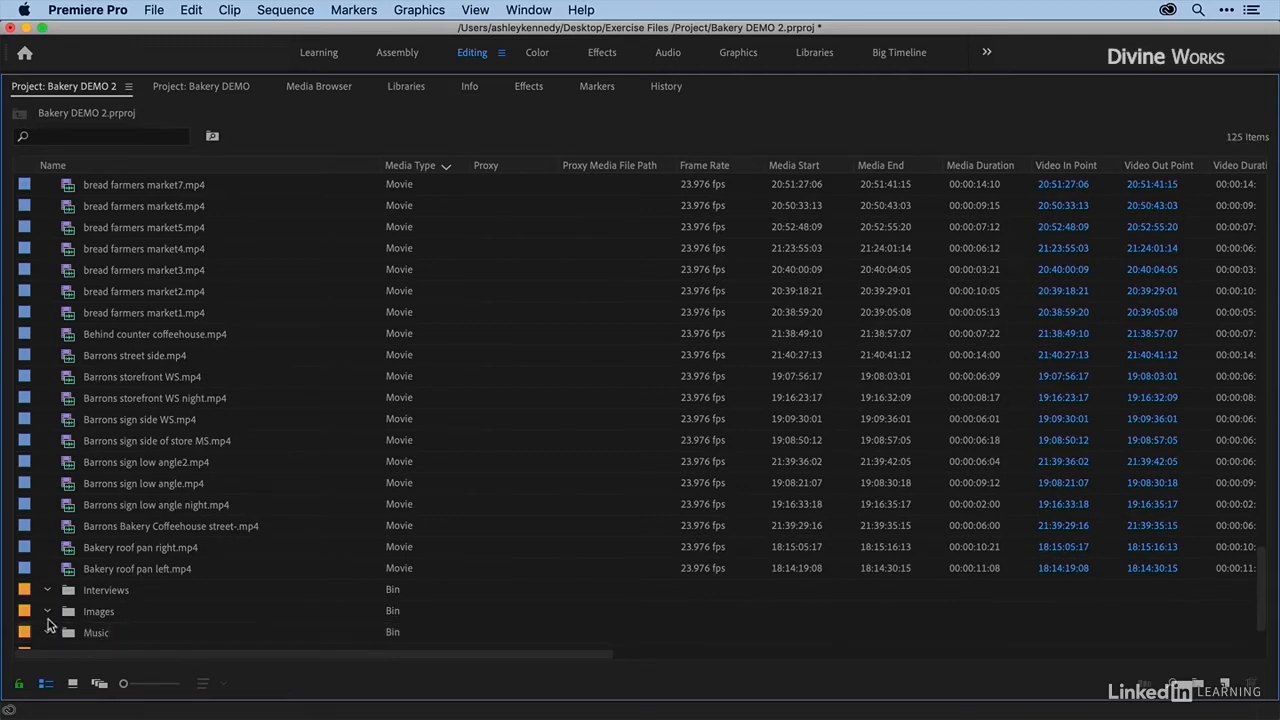
Move the three WAV audio files into the Music bin and collapse that bin.
{"action": "scroll", "coordinate": [50, 600], "scroll_direction": "down", "scroll_amount": 2}
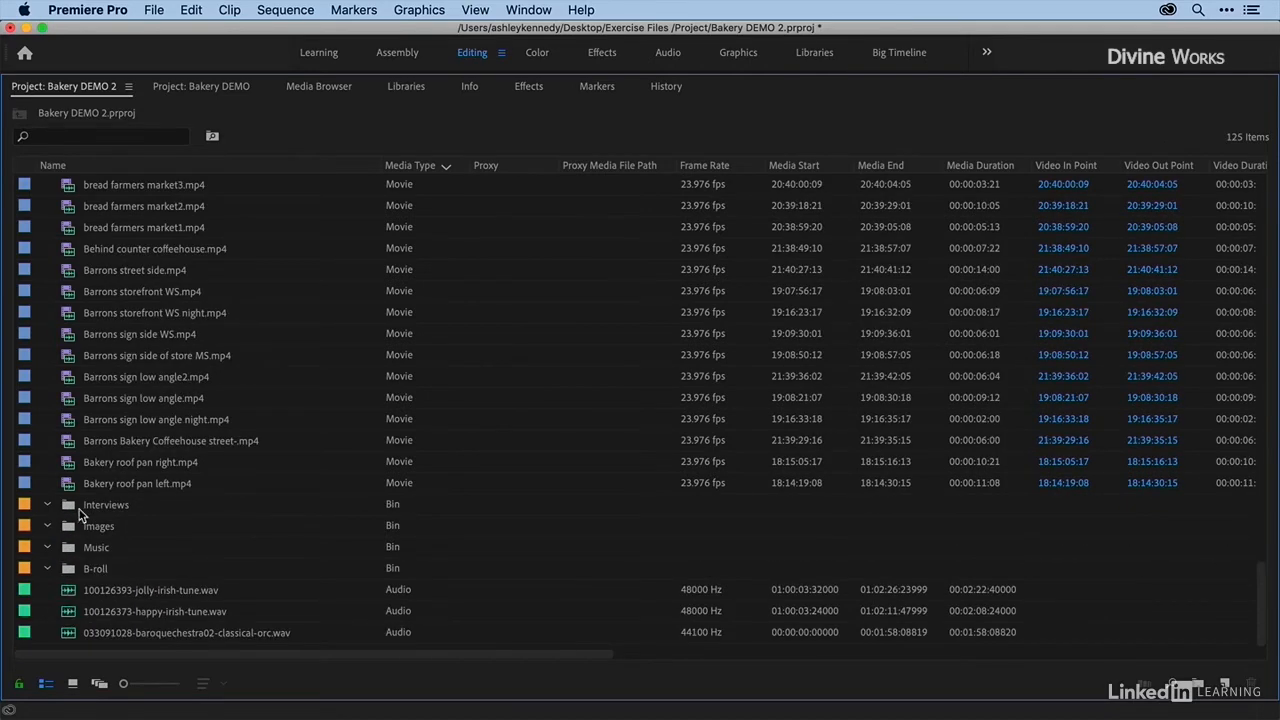
{"action": "left_click", "coordinate": [30, 598]}
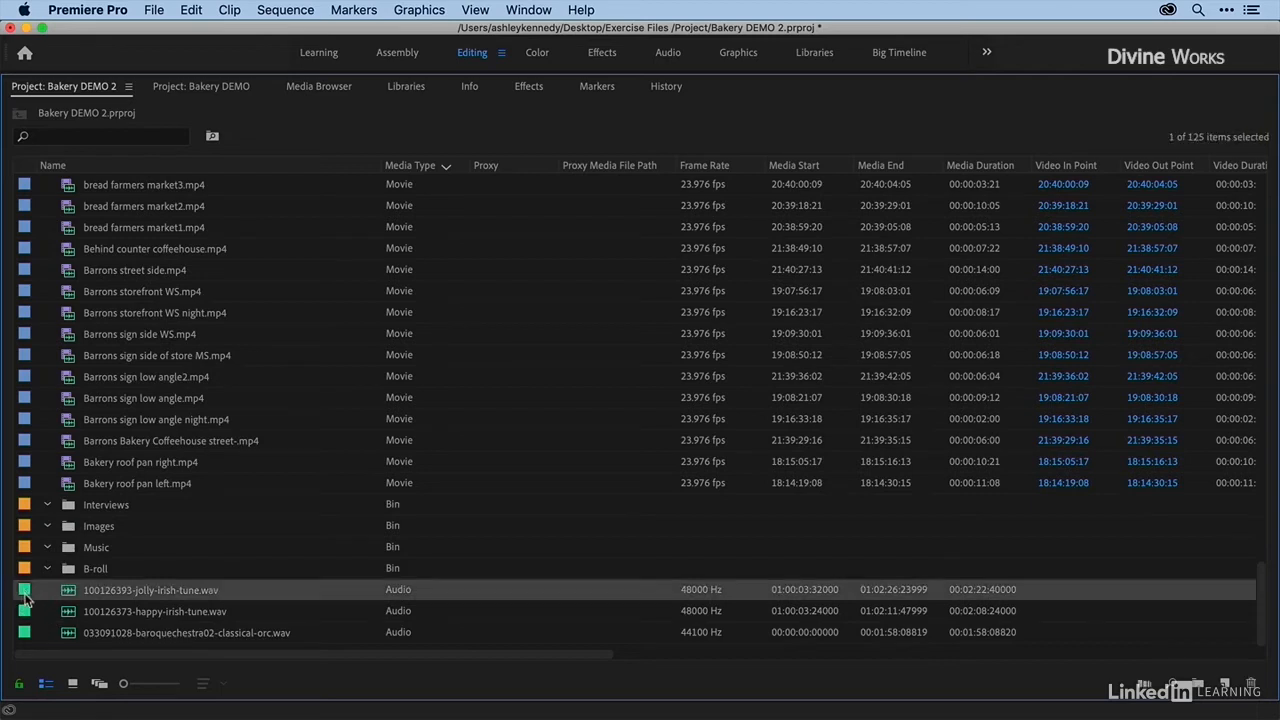
{"action": "left_click", "coordinate": [27, 634], "text": "shift"}
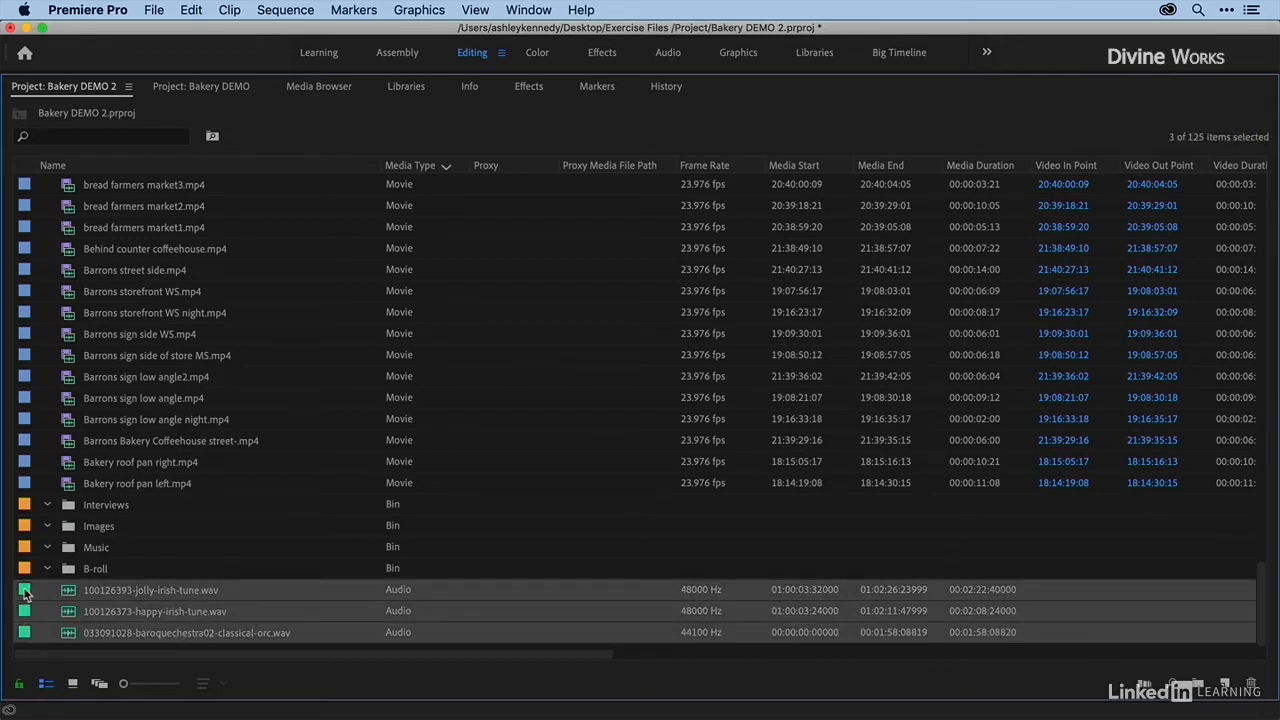
{"action": "left_click_drag", "start_coordinate": [67, 552], "coordinate": [70, 557]}
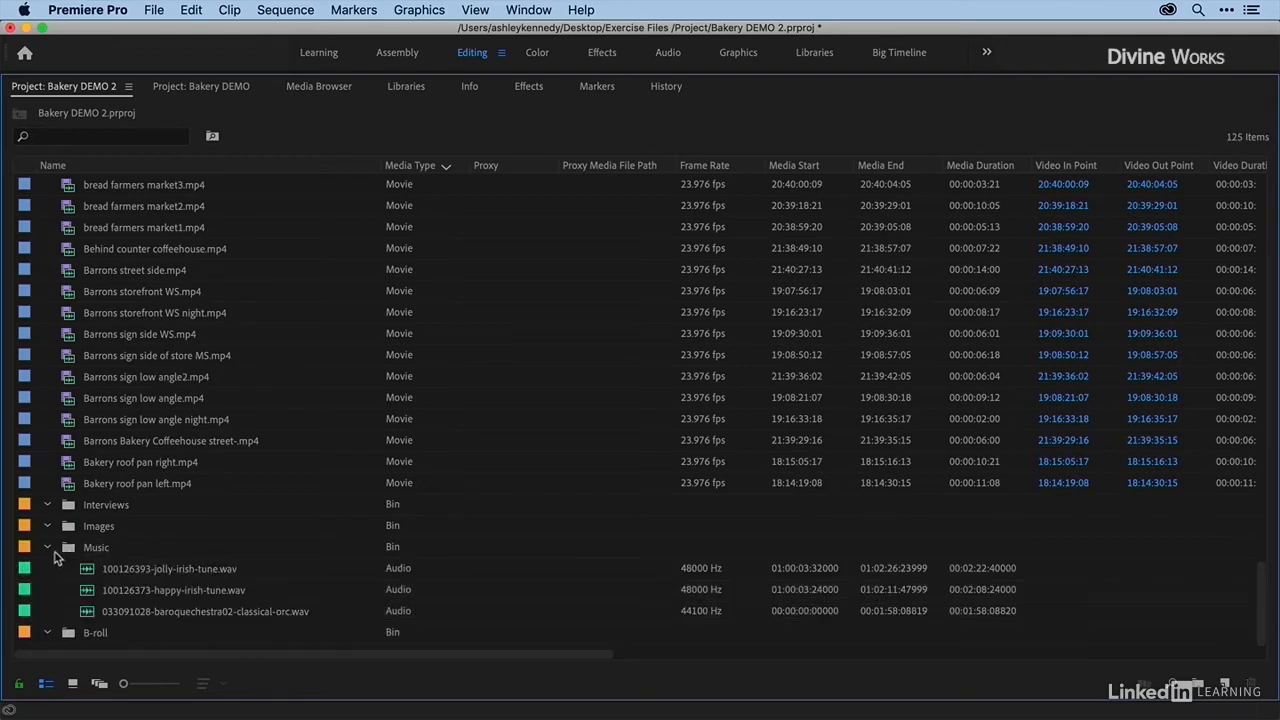
{"action": "left_click", "coordinate": [47, 549]}
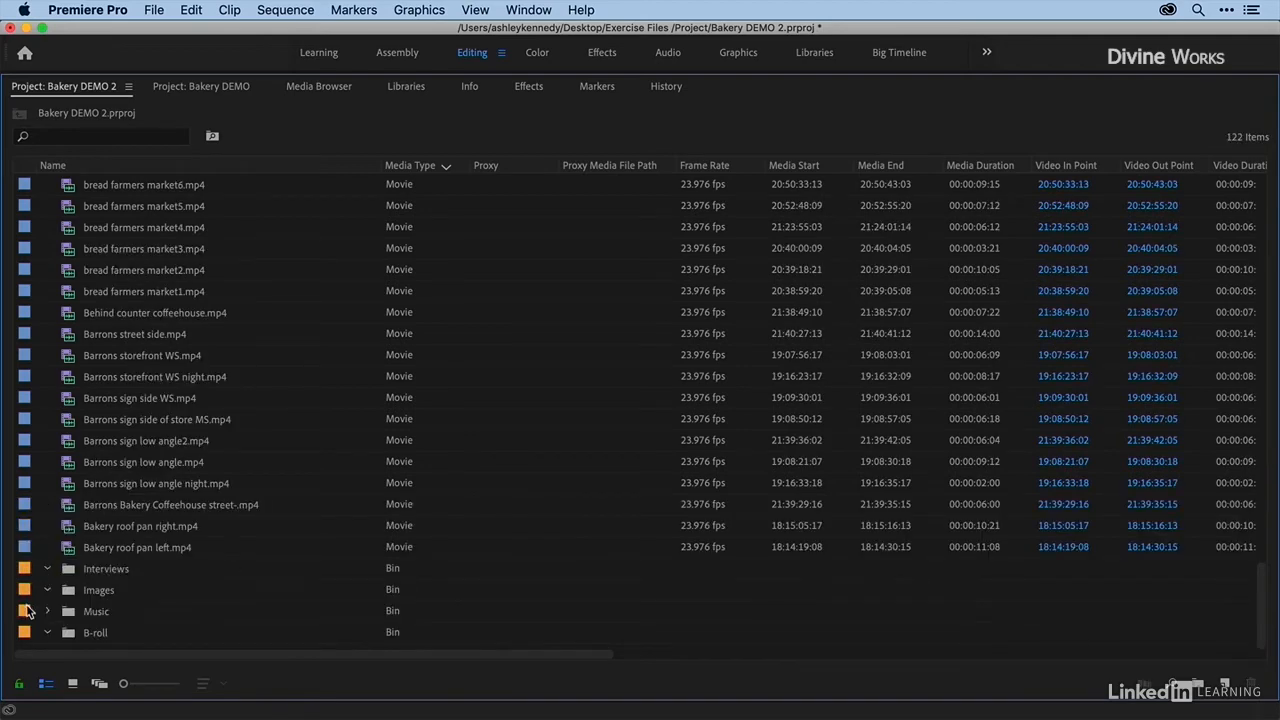
Move all still images, from roll dough.tif through AdobeStock_60091034.jpeg, into the Images bin and collapse that bin.
{"action": "scroll", "coordinate": [67, 578], "scroll_direction": "up", "scroll_amount": 20}
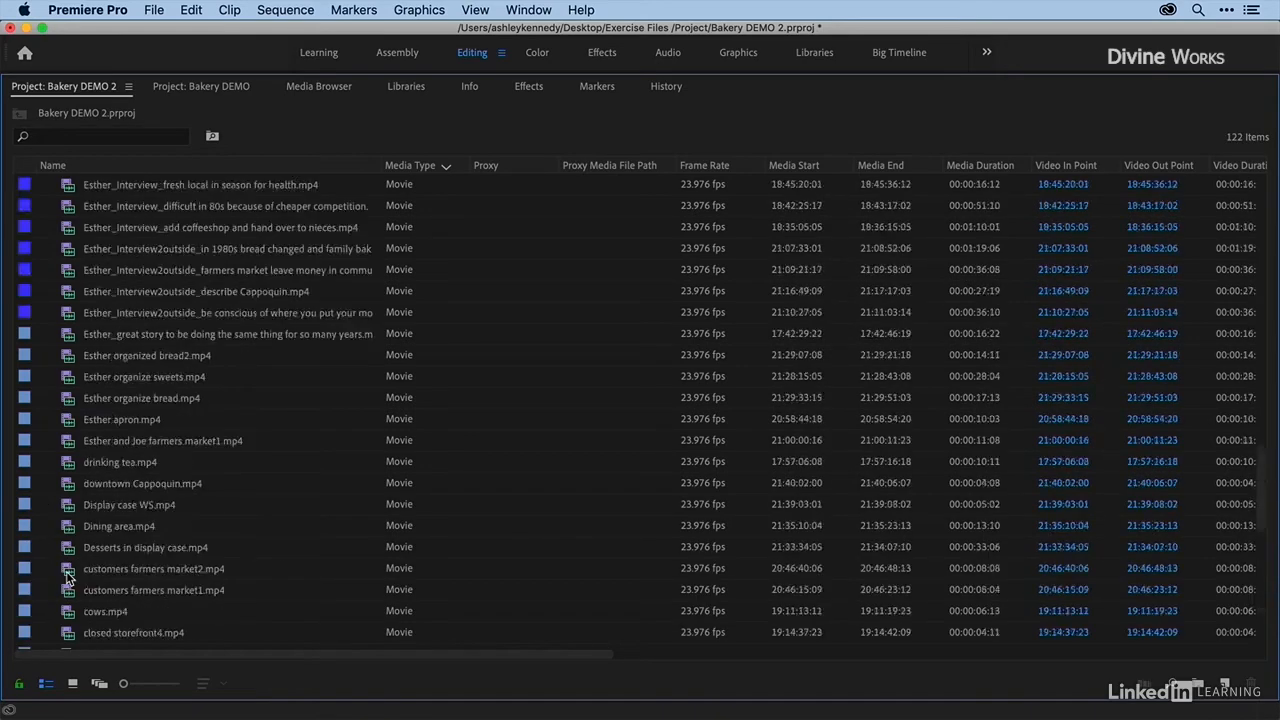
{"action": "scroll", "coordinate": [68, 573], "scroll_direction": "down", "scroll_amount": 3}
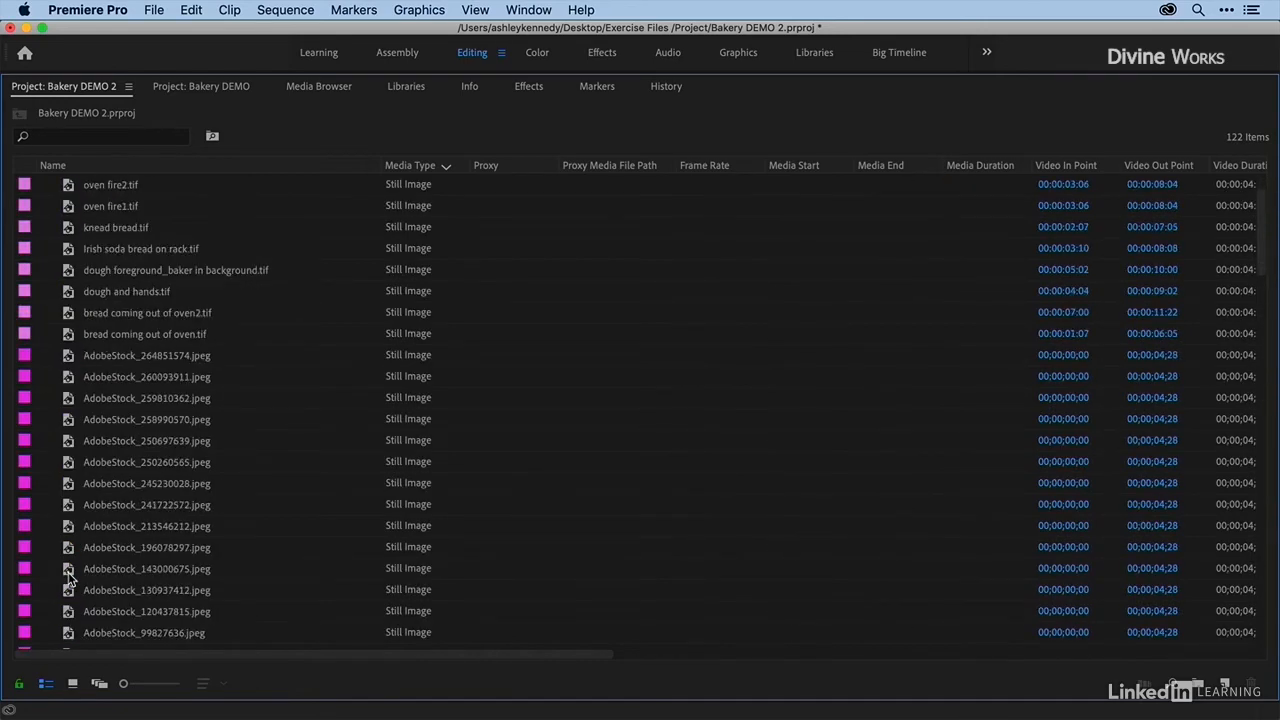
{"action": "scroll", "coordinate": [68, 573], "scroll_direction": "up", "scroll_amount": 3}
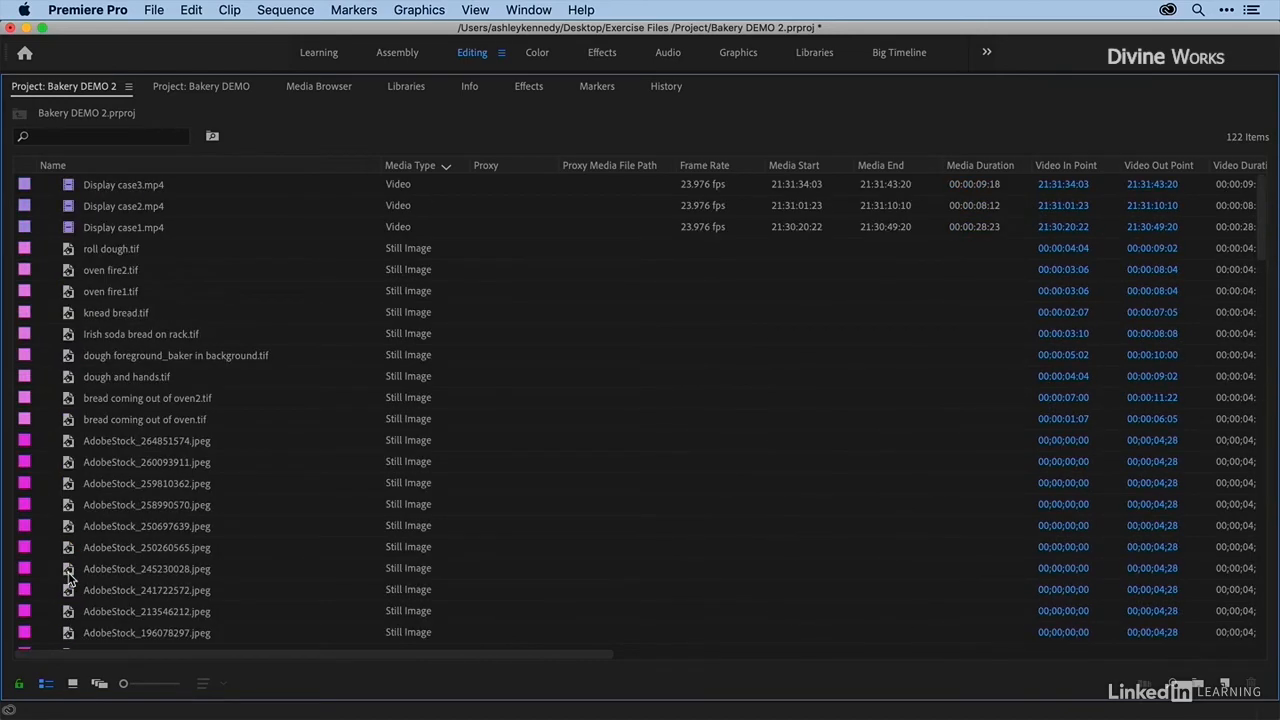
{"action": "left_click", "coordinate": [30, 250]}
{"action": "scroll", "coordinate": [15, 397], "scroll_direction": "down", "scroll_amount": 10}
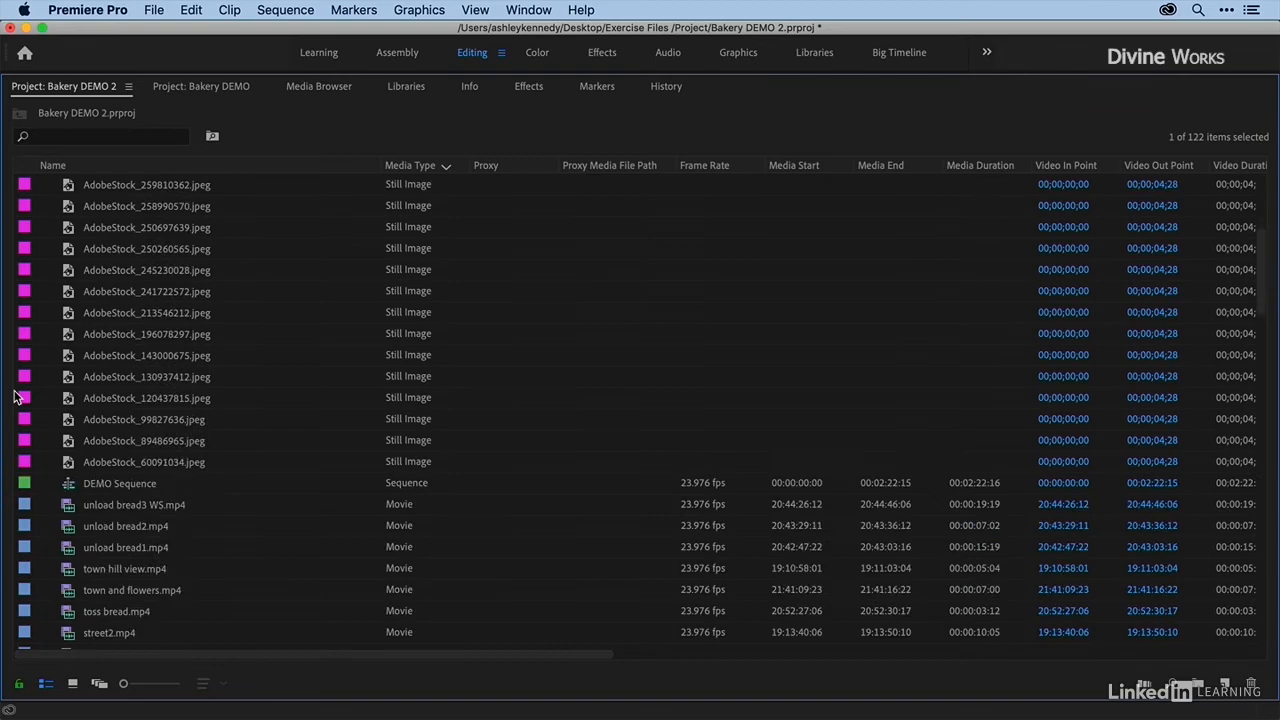
{"action": "left_click", "coordinate": [24, 465], "text": "shift"}
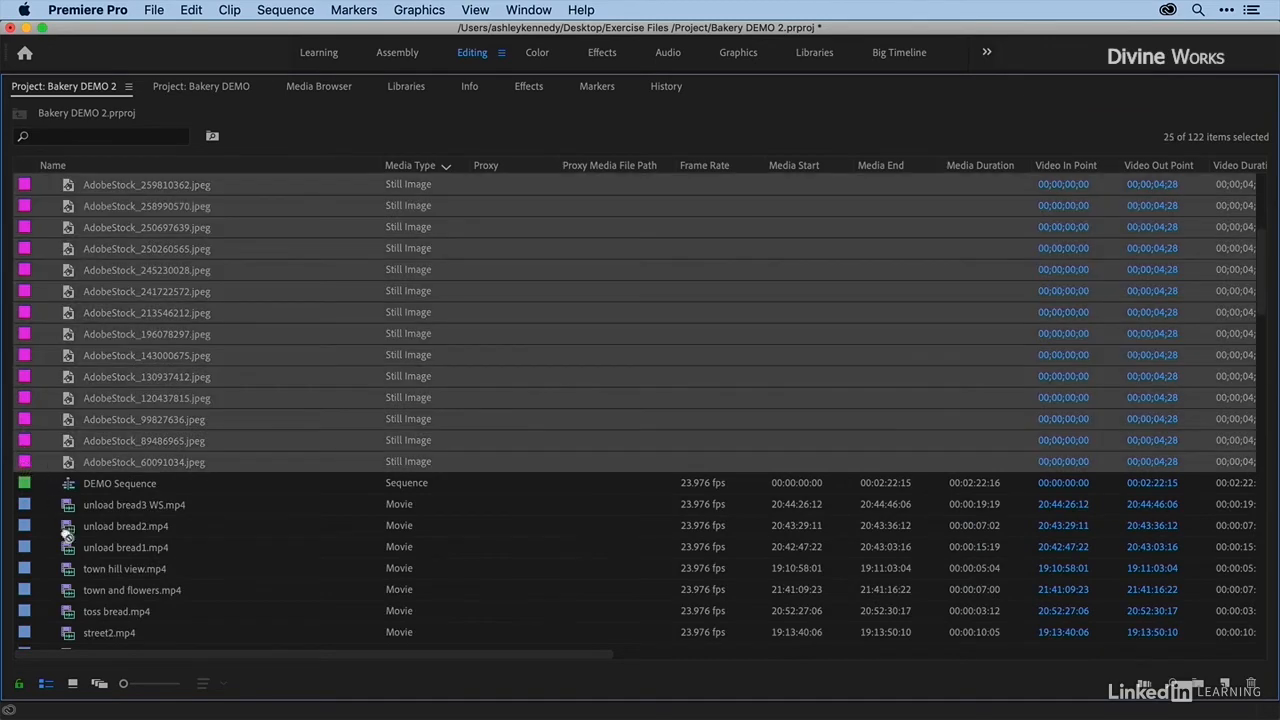
{"action": "scroll", "coordinate": [68, 625], "scroll_direction": "down", "scroll_amount": 2}
{"action": "scroll", "coordinate": [68, 636], "scroll_direction": "down", "scroll_amount": 20}
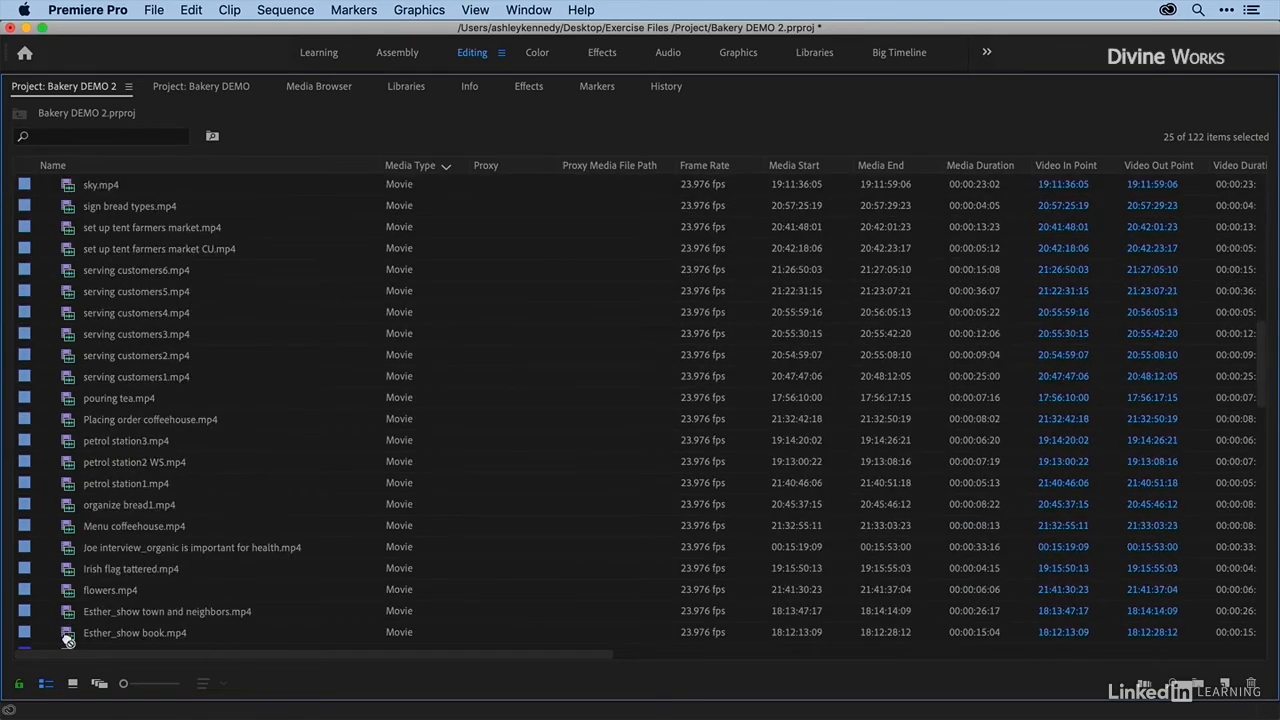
{"action": "left_click_drag", "start_coordinate": [65, 636], "coordinate": [84, 595]}
{"action": "scroll", "coordinate": [56, 555], "scroll_direction": "up", "scroll_amount": 7}
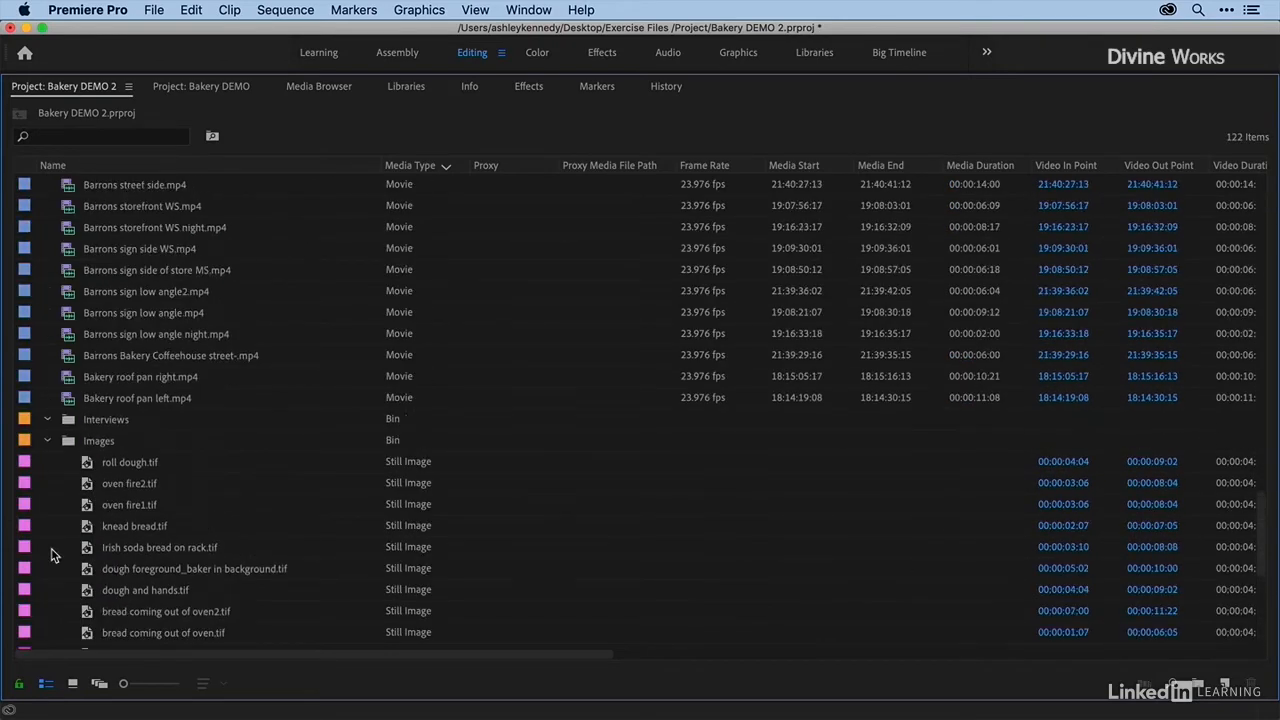
{"action": "left_click", "coordinate": [45, 465]}
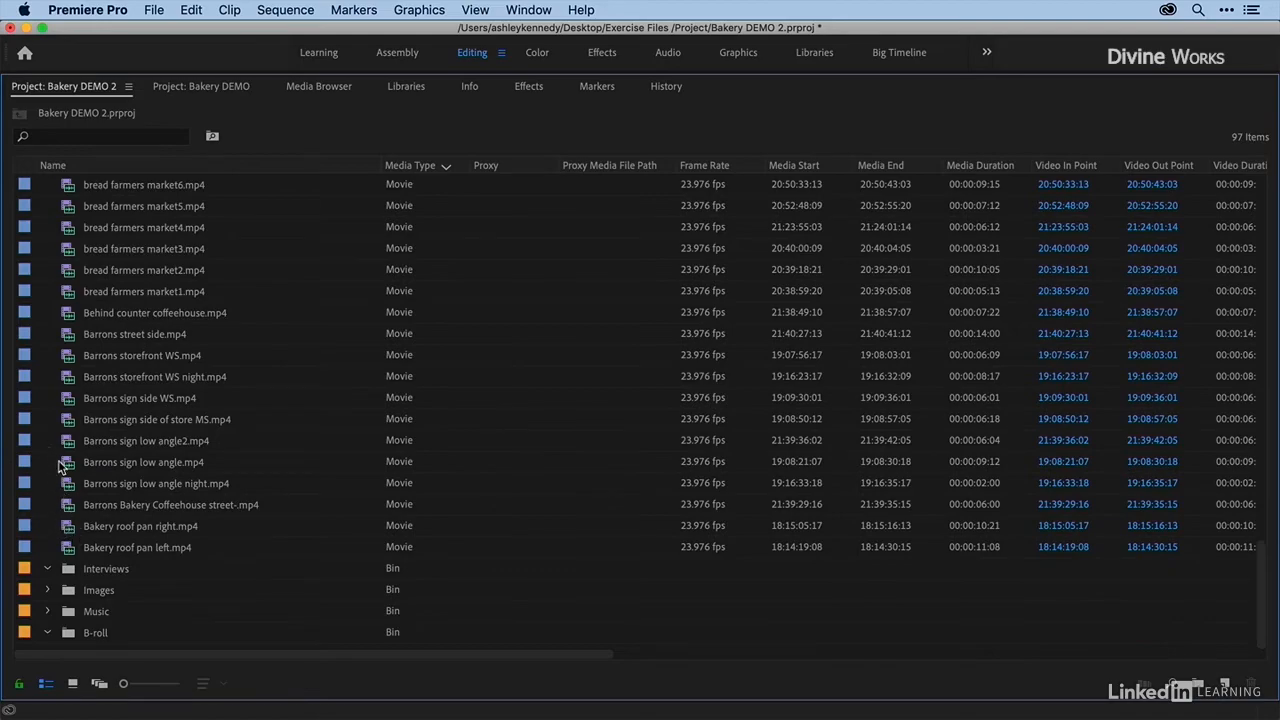
Create a new bin named _Sequence and sort the media list by name in ascending order.
{"action": "scroll", "coordinate": [58, 466], "scroll_direction": "up", "scroll_amount": 3}
{"action": "scroll", "coordinate": [58, 466], "scroll_direction": "up", "scroll_amount": 10}
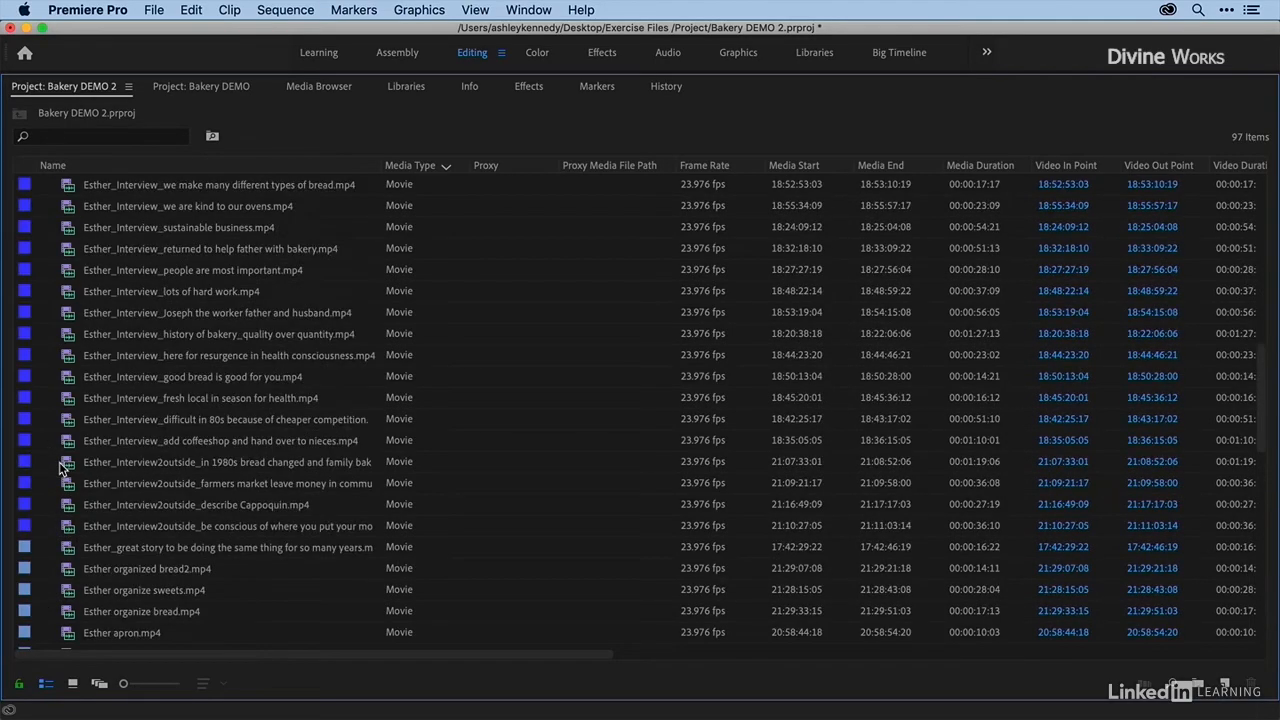
{"action": "scroll", "coordinate": [42, 408], "scroll_direction": "up", "scroll_amount": 10}
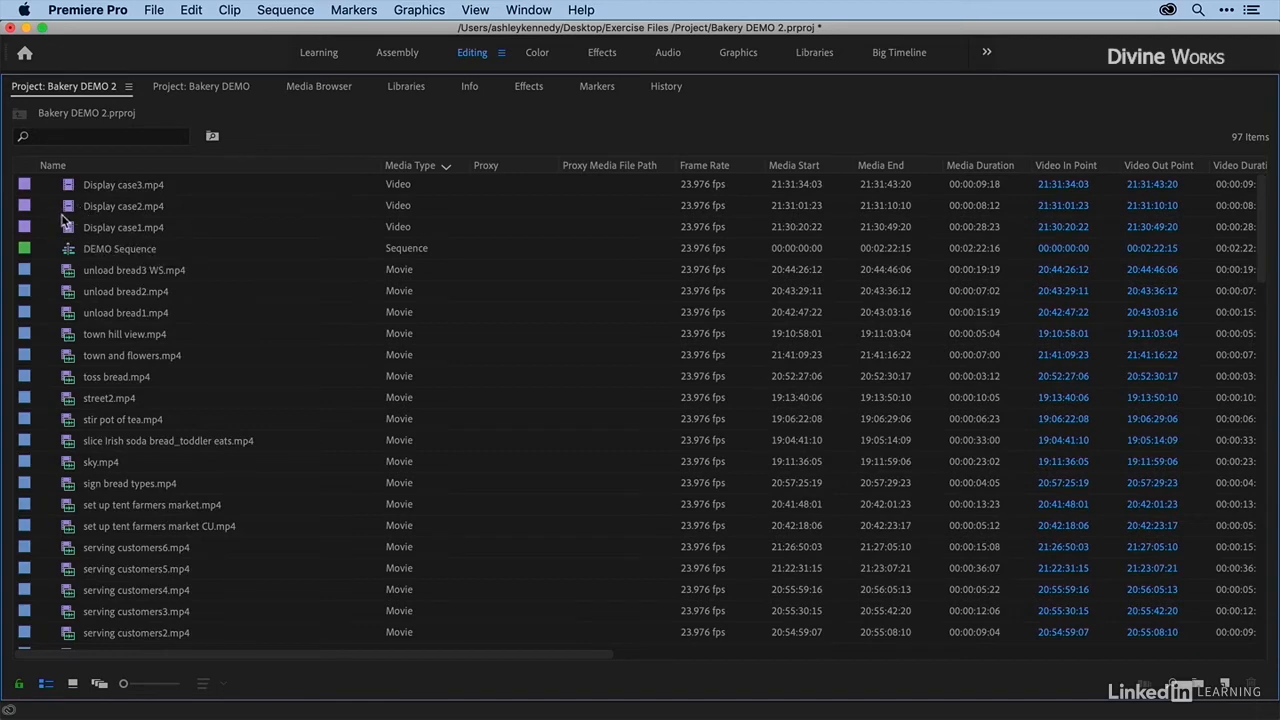
{"action": "scroll", "coordinate": [64, 222], "scroll_direction": "down", "scroll_amount": 10}
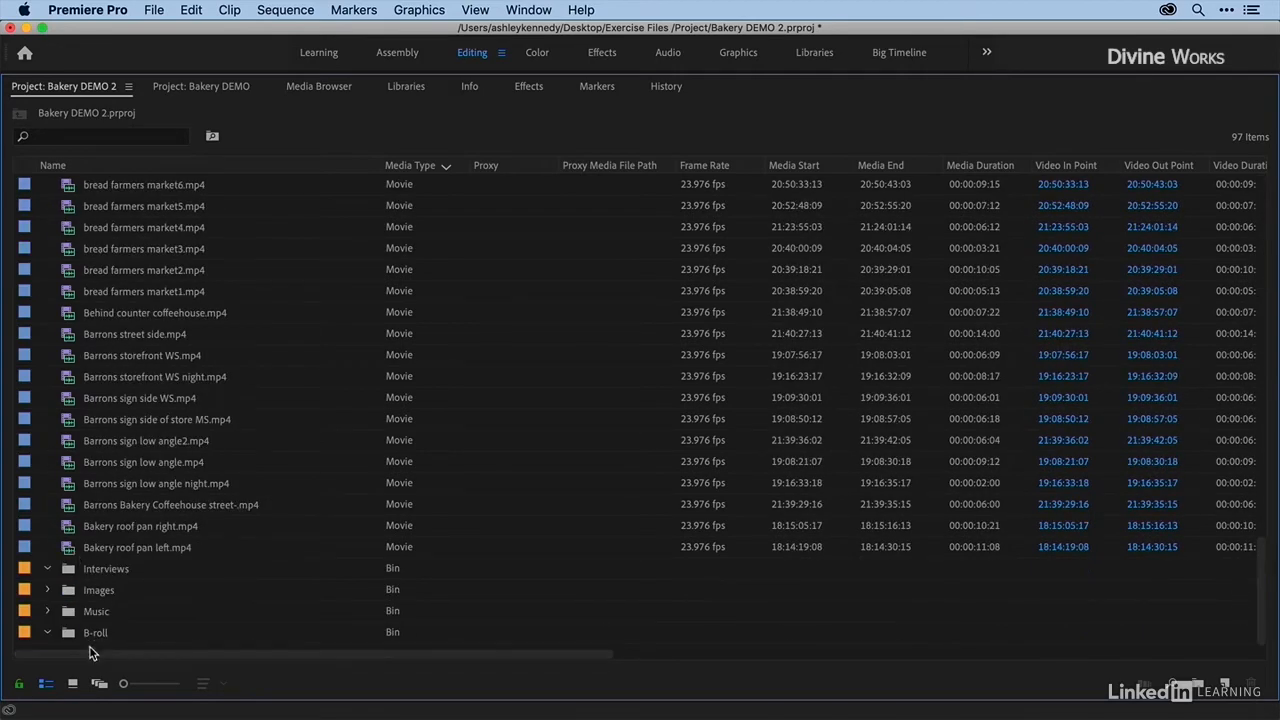
{"action": "key", "text": "super+b"}
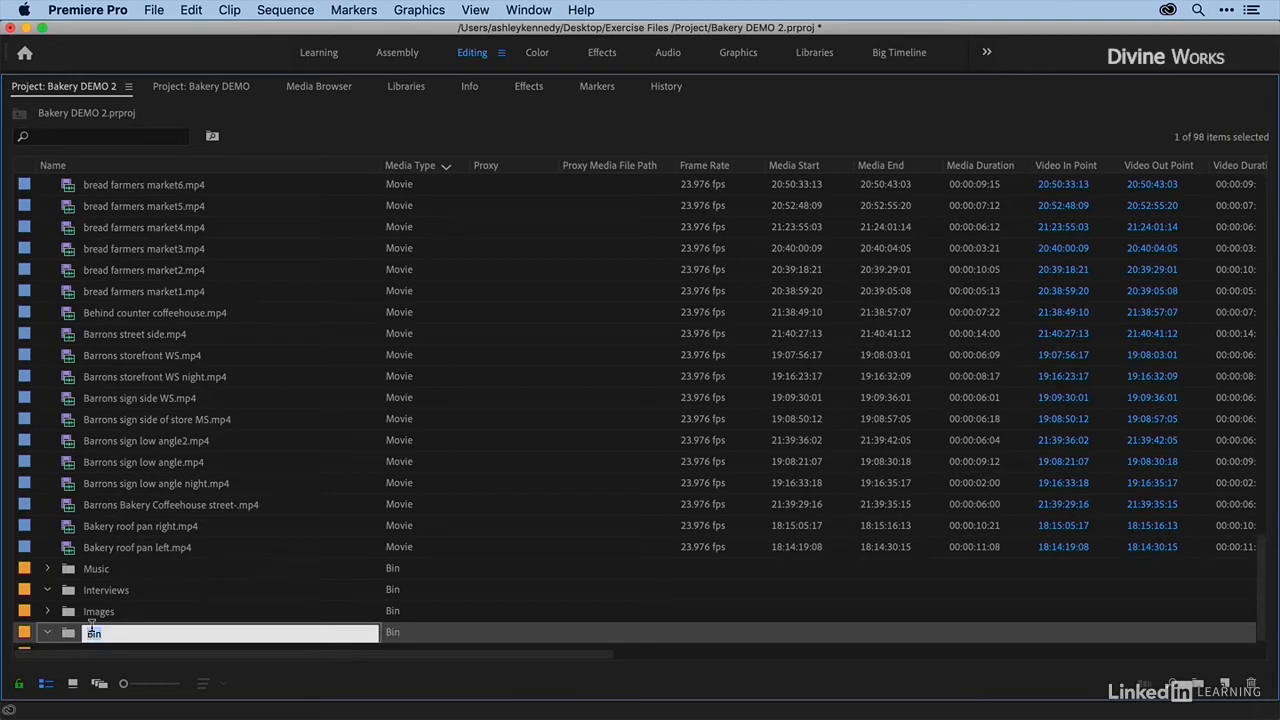
{"action": "key", "text": "BackSpace"}
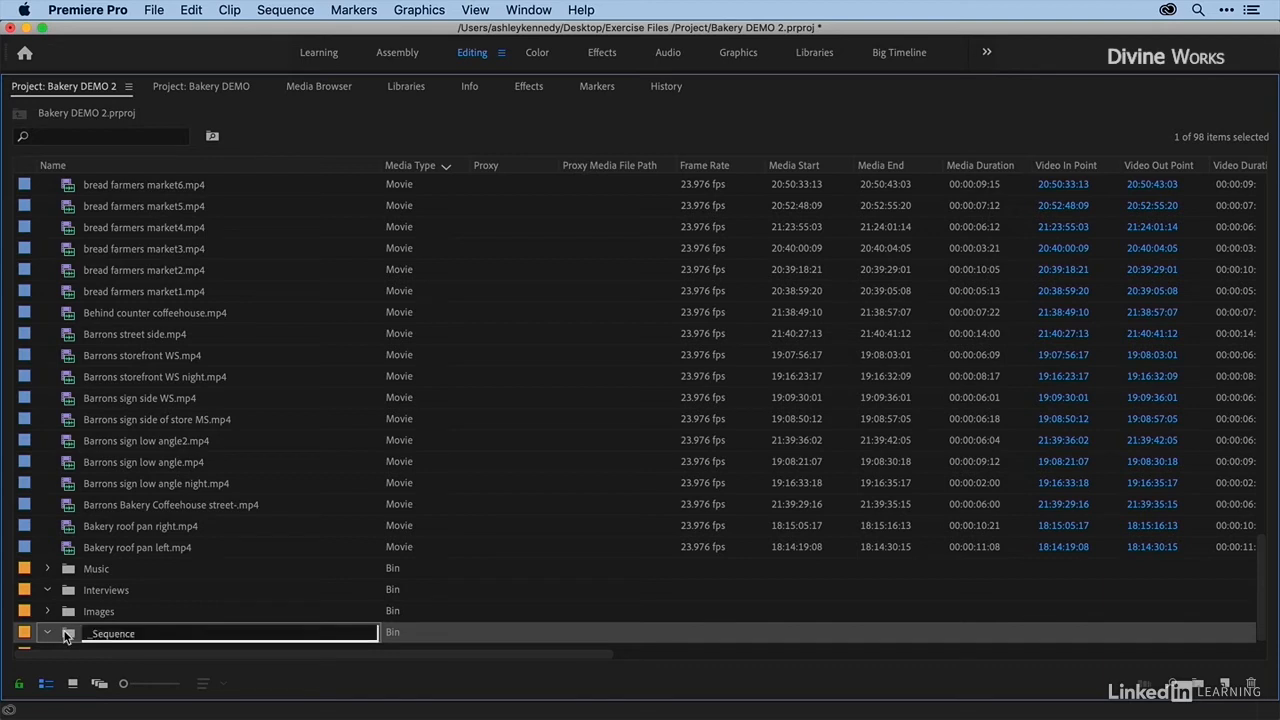
{"action": "key", "text": "Return"}
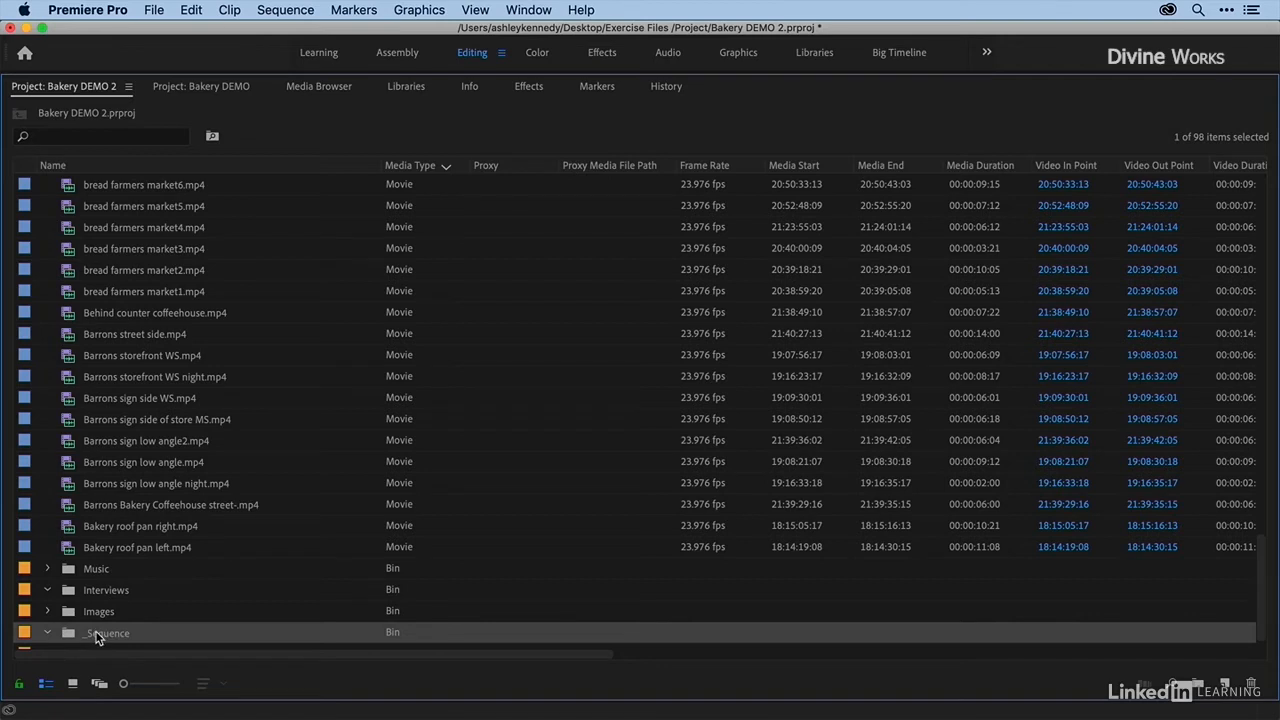
{"action": "left_click", "coordinate": [100, 166]}
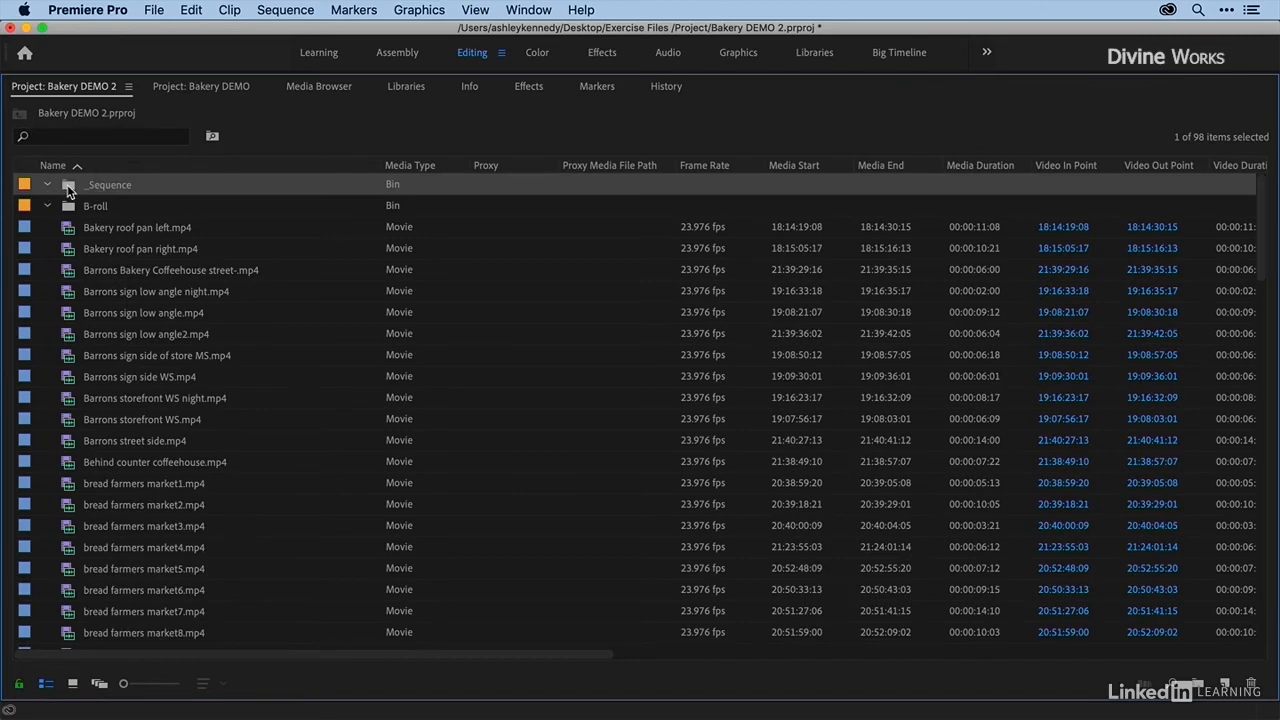
Move DEMO Sequence into the _Sequence bin and collapse that bin.
{"action": "scroll", "coordinate": [70, 257], "scroll_direction": "down", "scroll_amount": 8}
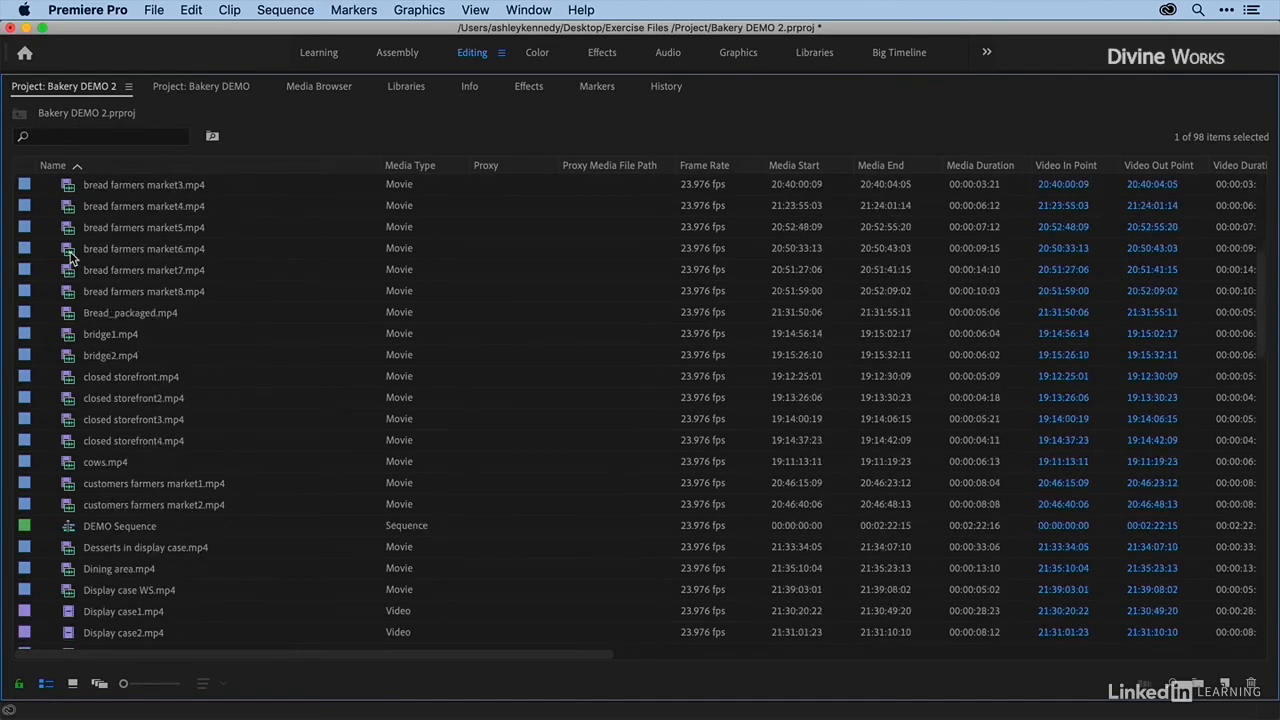
{"action": "left_click", "coordinate": [68, 505]}
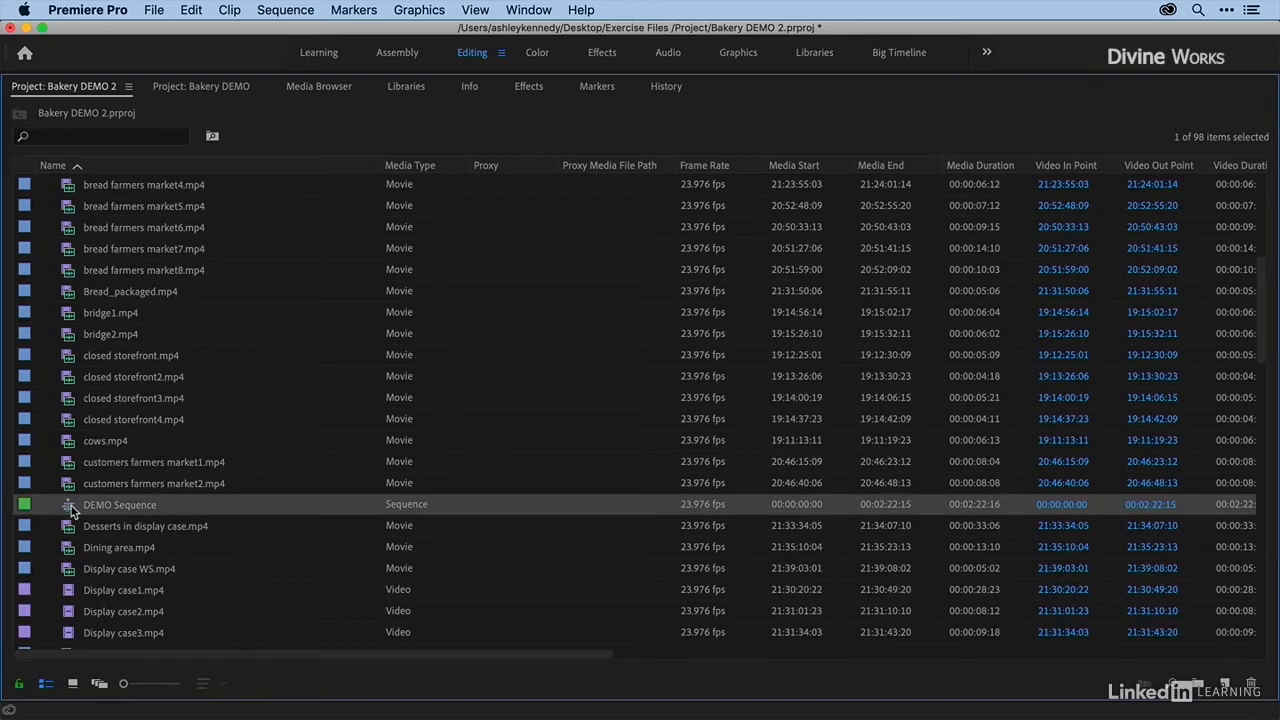
{"action": "scroll", "coordinate": [108, 190], "scroll_direction": "up", "scroll_amount": 8}
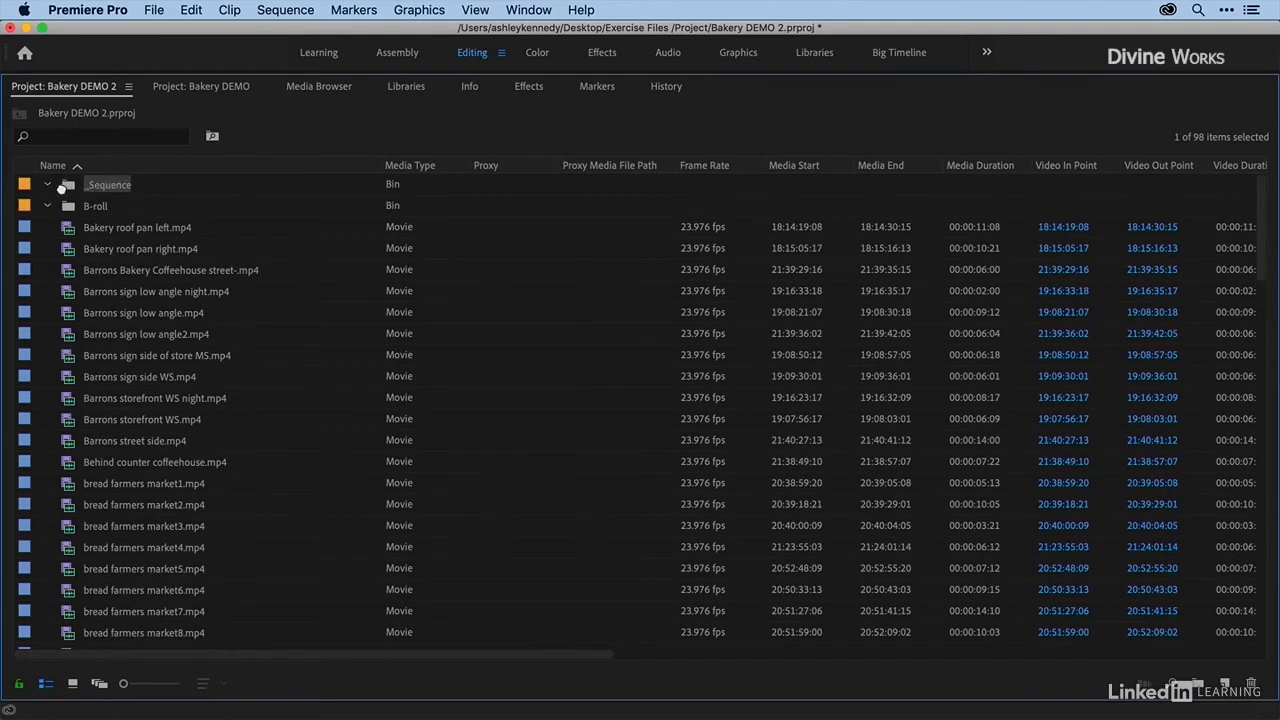
{"action": "left_click", "coordinate": [47, 184]}
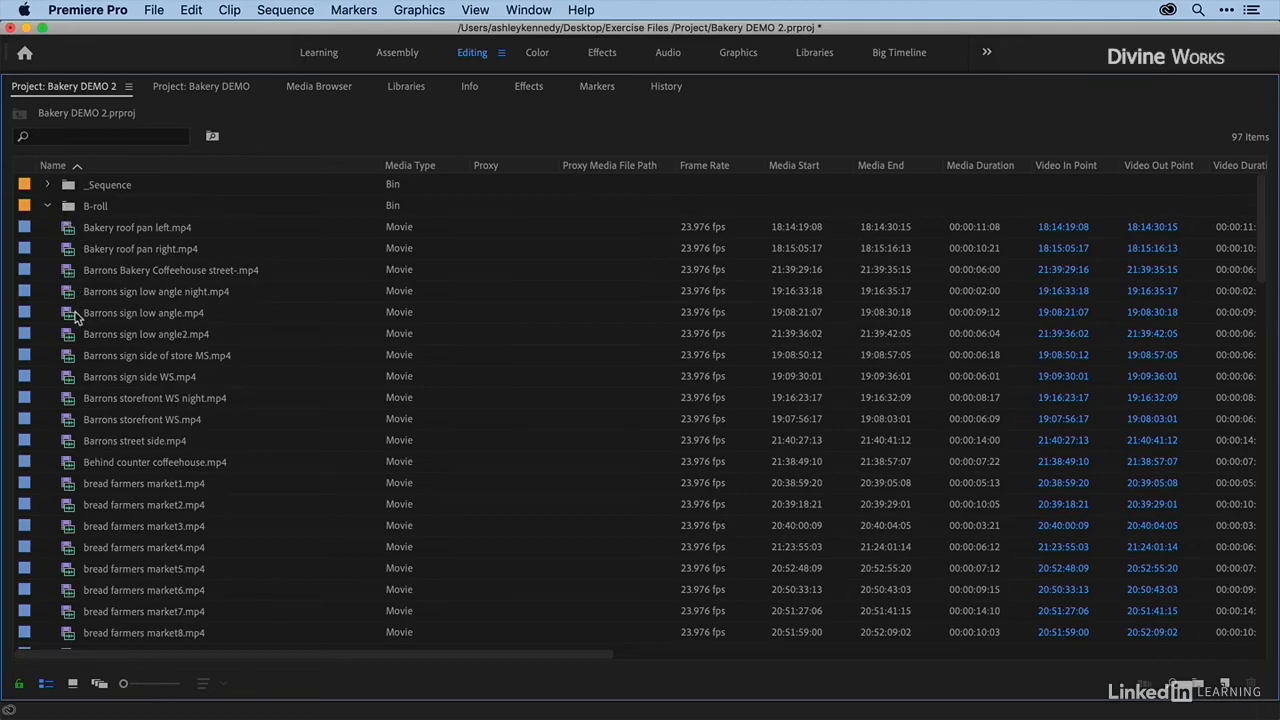
Move the block of dark-blue-labelled interview clips into the Interviews bin and collapse that bin.
{"action": "scroll", "coordinate": [77, 318], "scroll_direction": "down", "scroll_amount": 3}
{"action": "scroll", "coordinate": [77, 318], "scroll_direction": "down", "scroll_amount": 10}
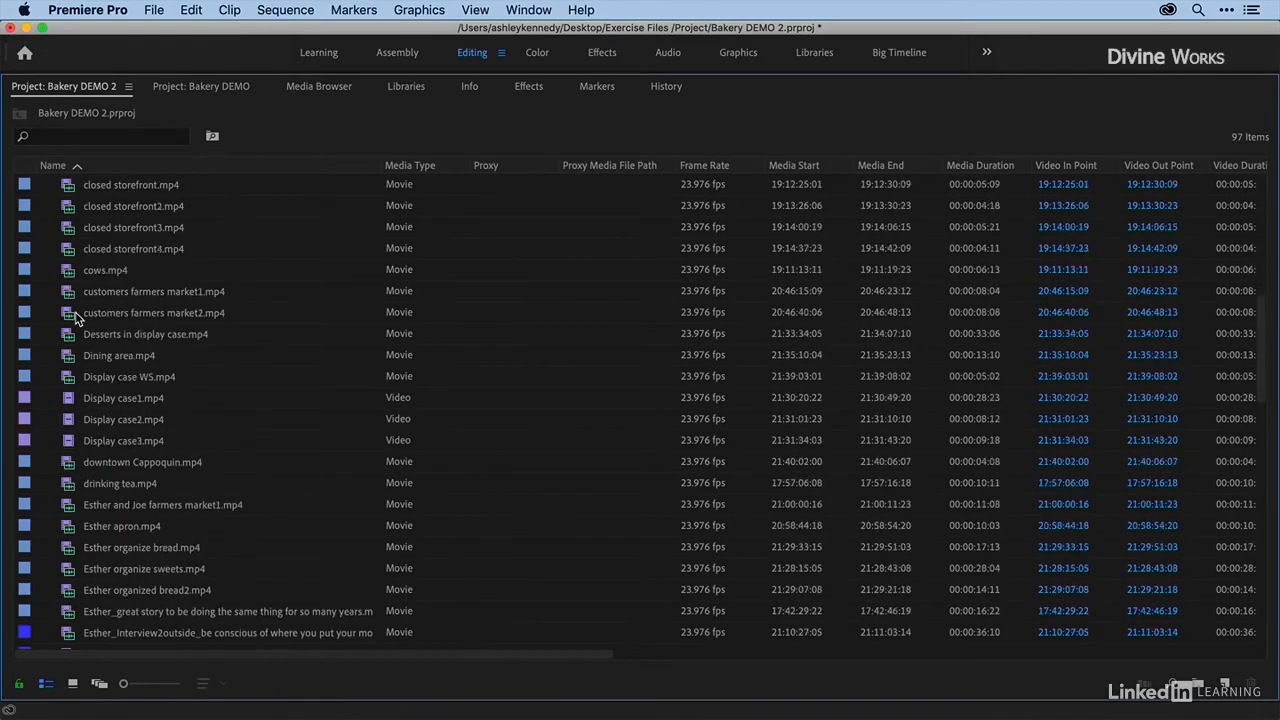
{"action": "scroll", "coordinate": [75, 318], "scroll_direction": "down", "scroll_amount": 5}
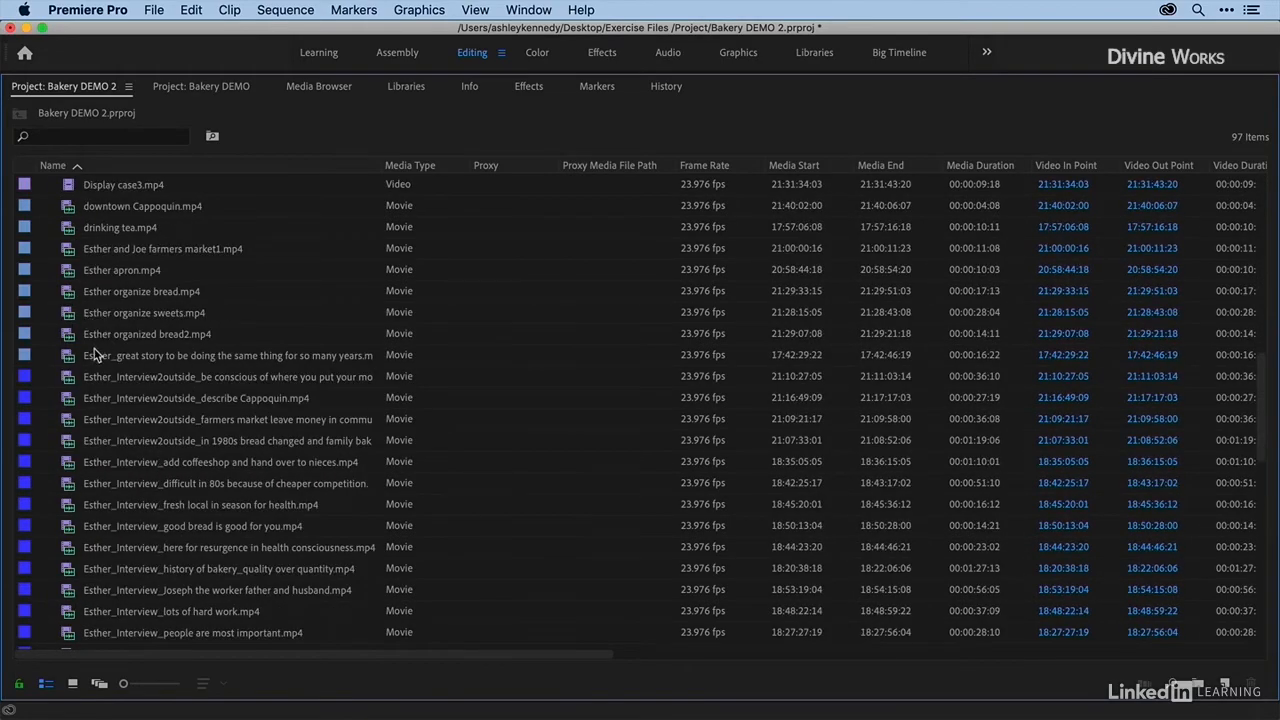
{"action": "scroll", "coordinate": [90, 355], "scroll_direction": "down", "scroll_amount": 3}
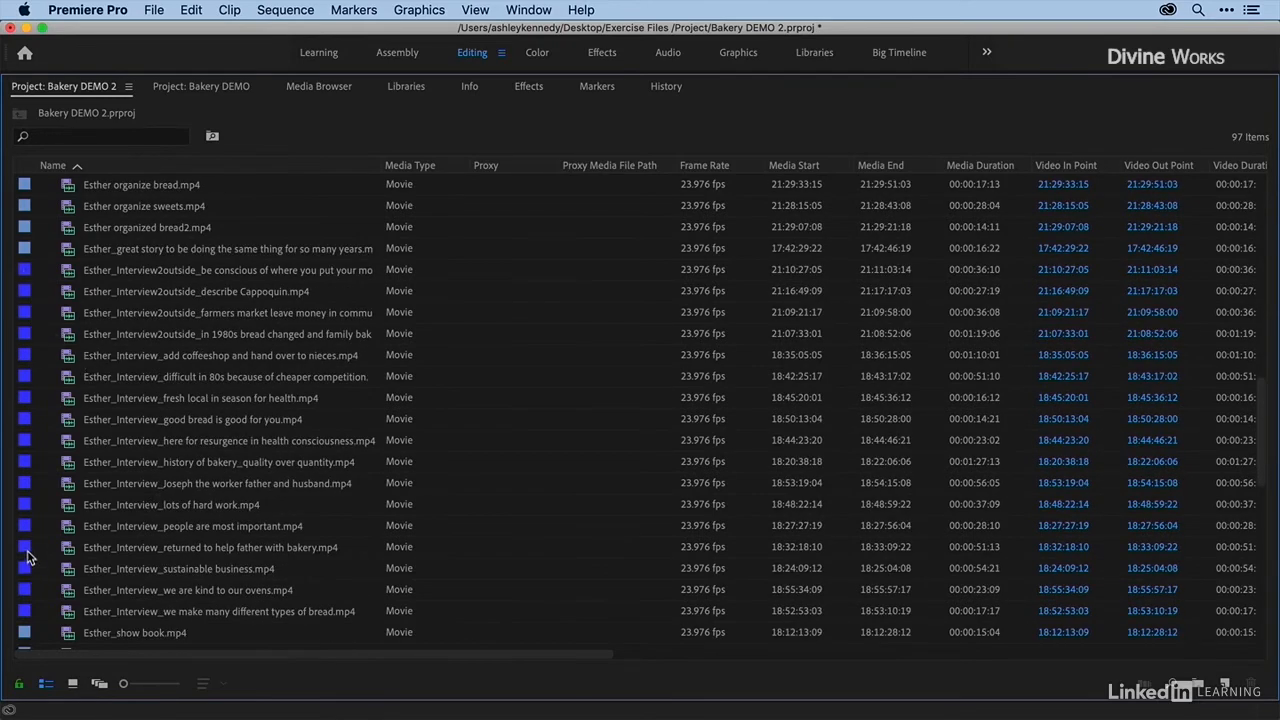
{"action": "left_click", "coordinate": [66, 272]}
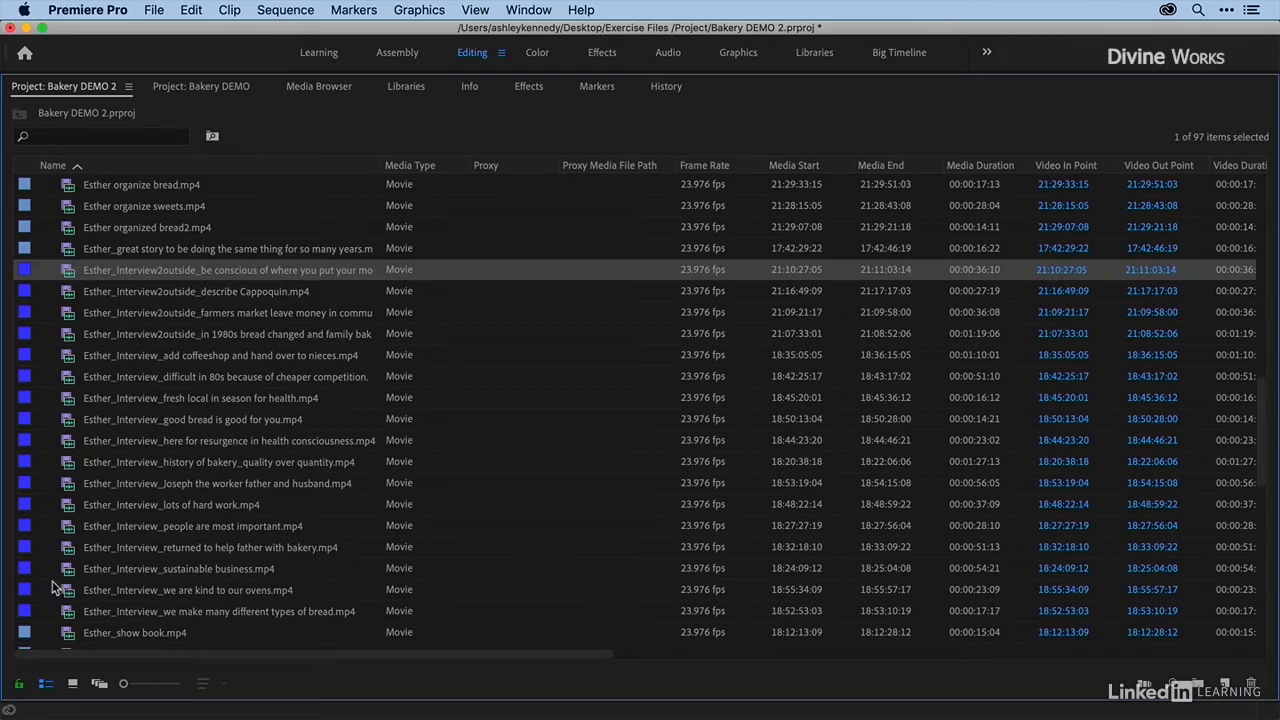
{"action": "left_click", "coordinate": [66, 612], "text": "shift"}
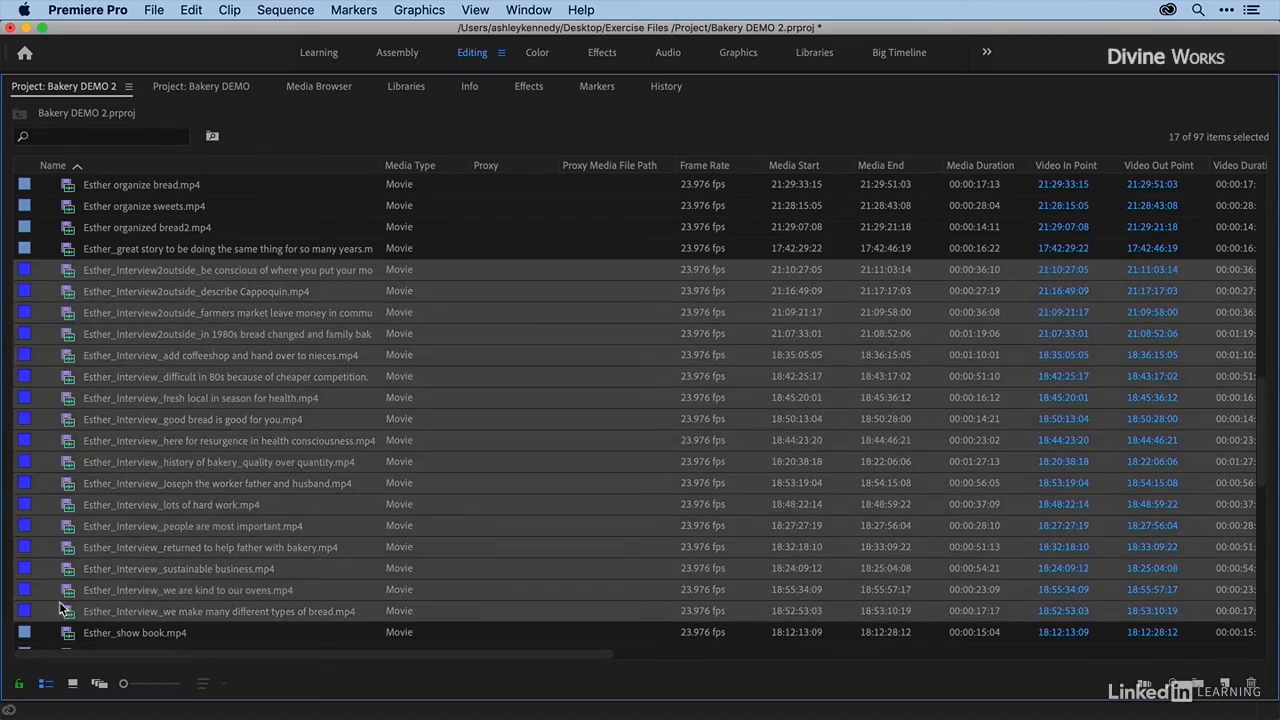
{"action": "scroll", "coordinate": [57, 549], "scroll_direction": "up", "scroll_amount": 1}
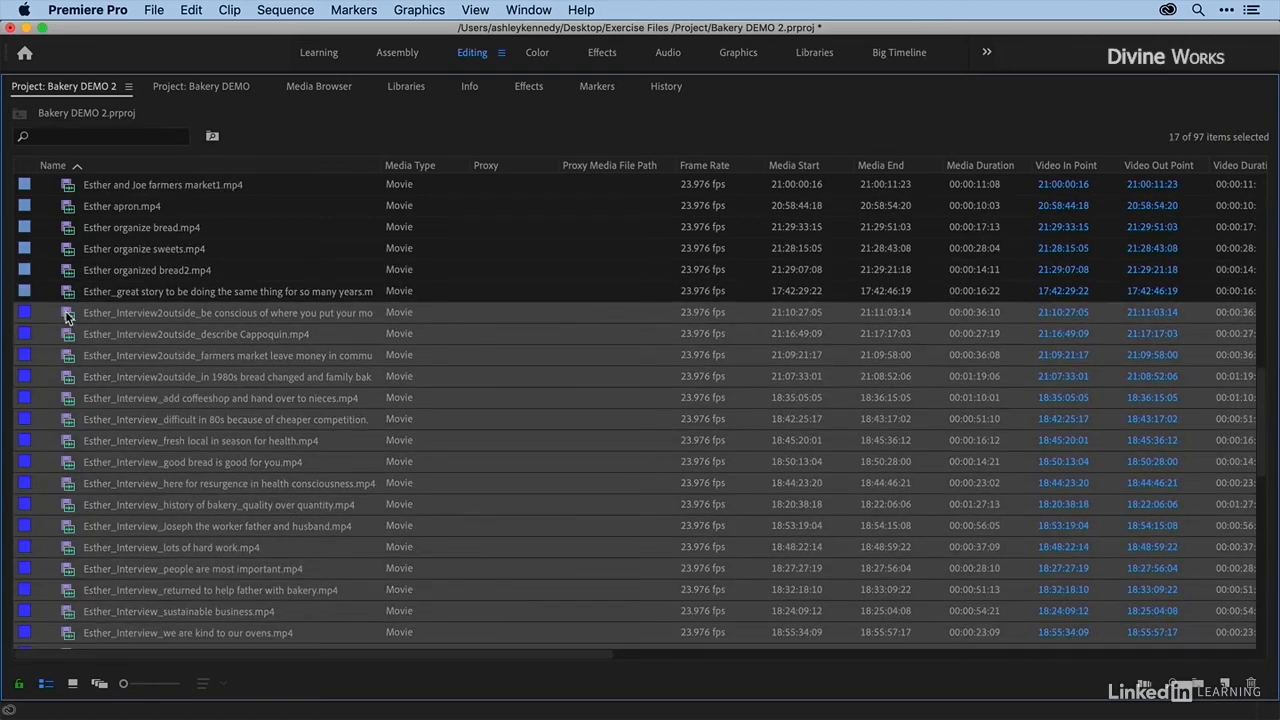
{"action": "scroll", "coordinate": [72, 182], "scroll_direction": "up", "scroll_amount": 10}
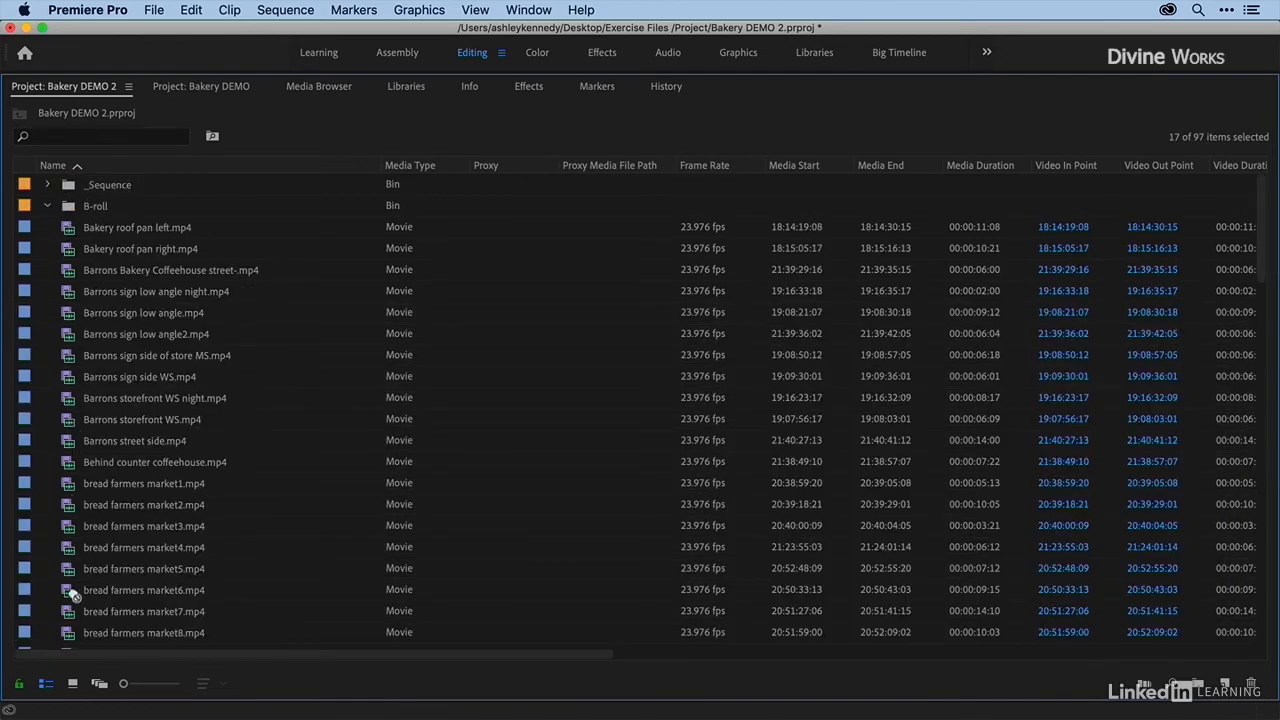
{"action": "scroll", "coordinate": [74, 630], "scroll_direction": "down", "scroll_amount": 5}
{"action": "scroll", "coordinate": [74, 641], "scroll_direction": "down", "scroll_amount": 15}
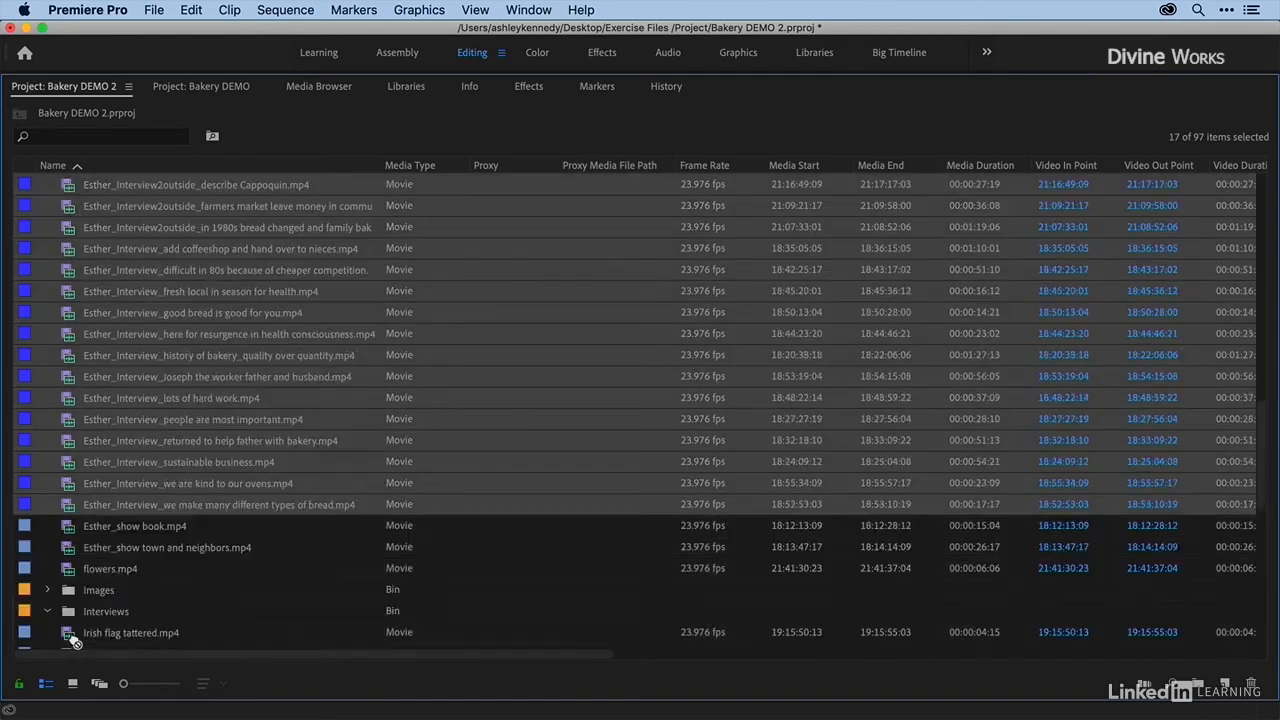
{"action": "left_click_drag", "start_coordinate": [85, 467], "coordinate": [66, 370]}
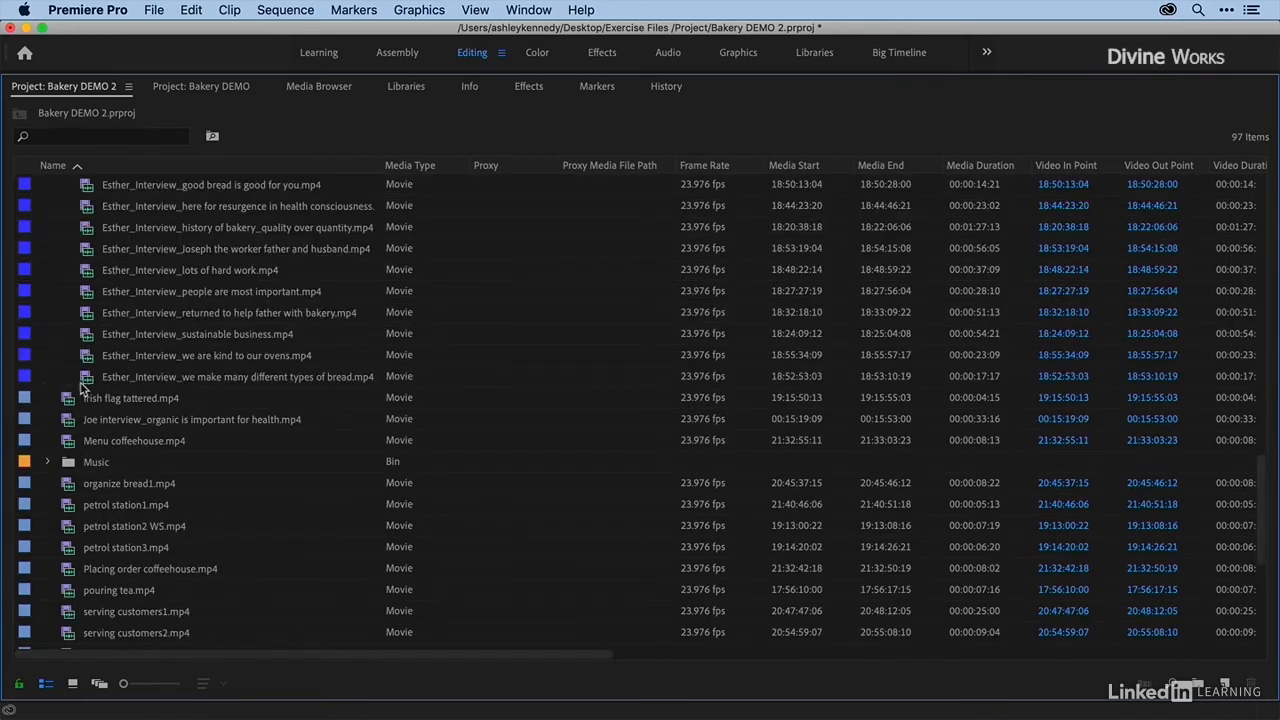
{"action": "left_click", "coordinate": [47, 420]}
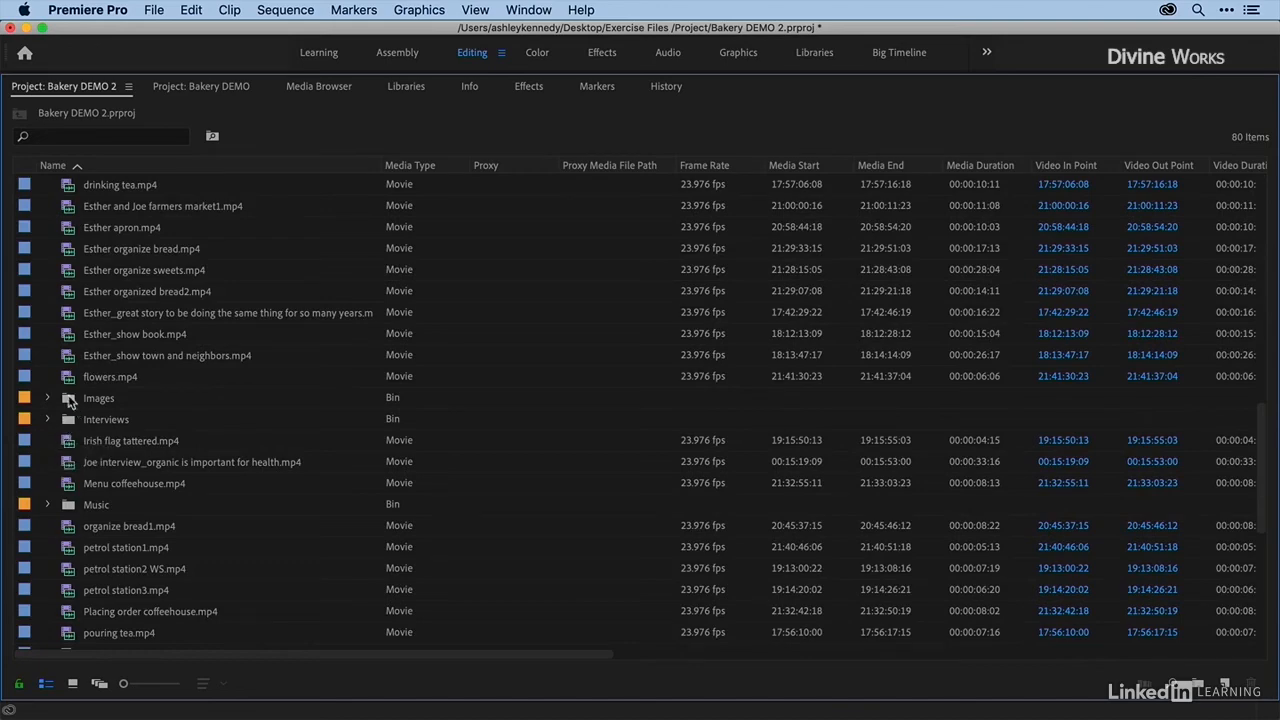
{"action": "scroll", "coordinate": [68, 390], "scroll_direction": "up", "scroll_amount": 4}
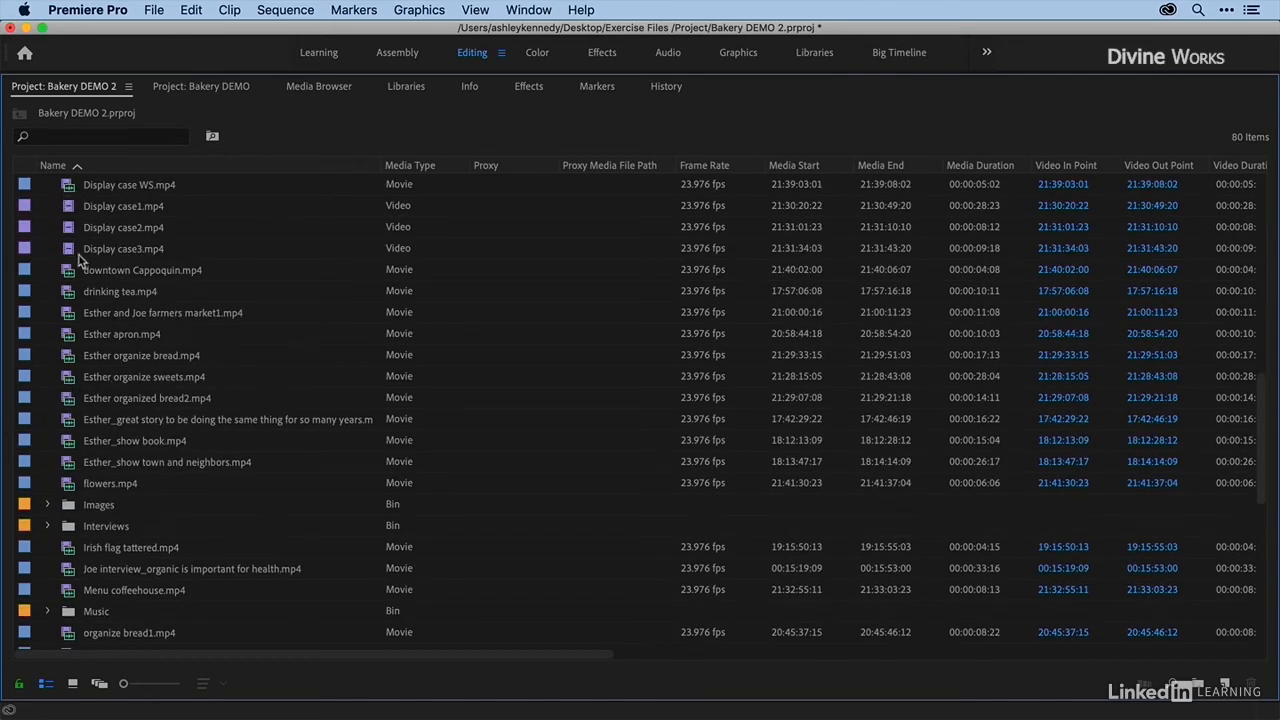
Select all clips sharing the Iris label as a label group, move them into the B-roll bin and collapse that bin.
{"action": "scroll", "coordinate": [72, 462], "scroll_direction": "down", "scroll_amount": 2}
{"action": "scroll", "coordinate": [72, 462], "scroll_direction": "down", "scroll_amount": 2}
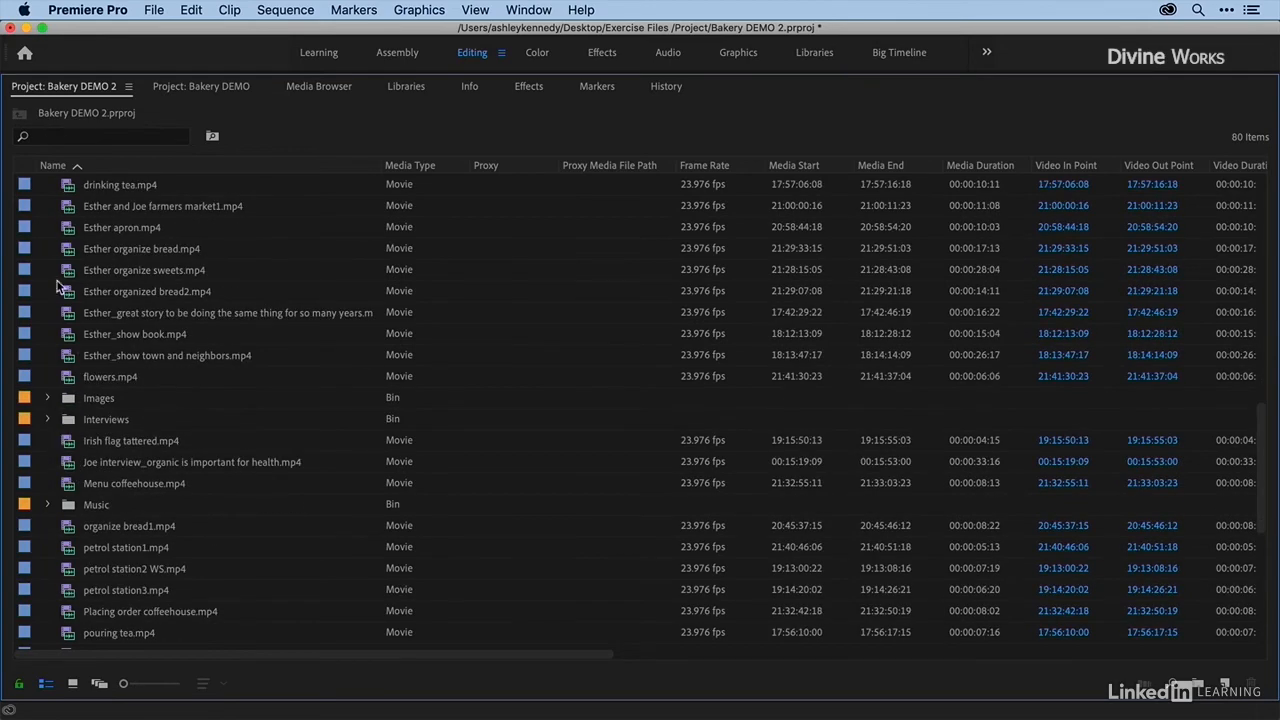
{"action": "left_click", "coordinate": [24, 292]}
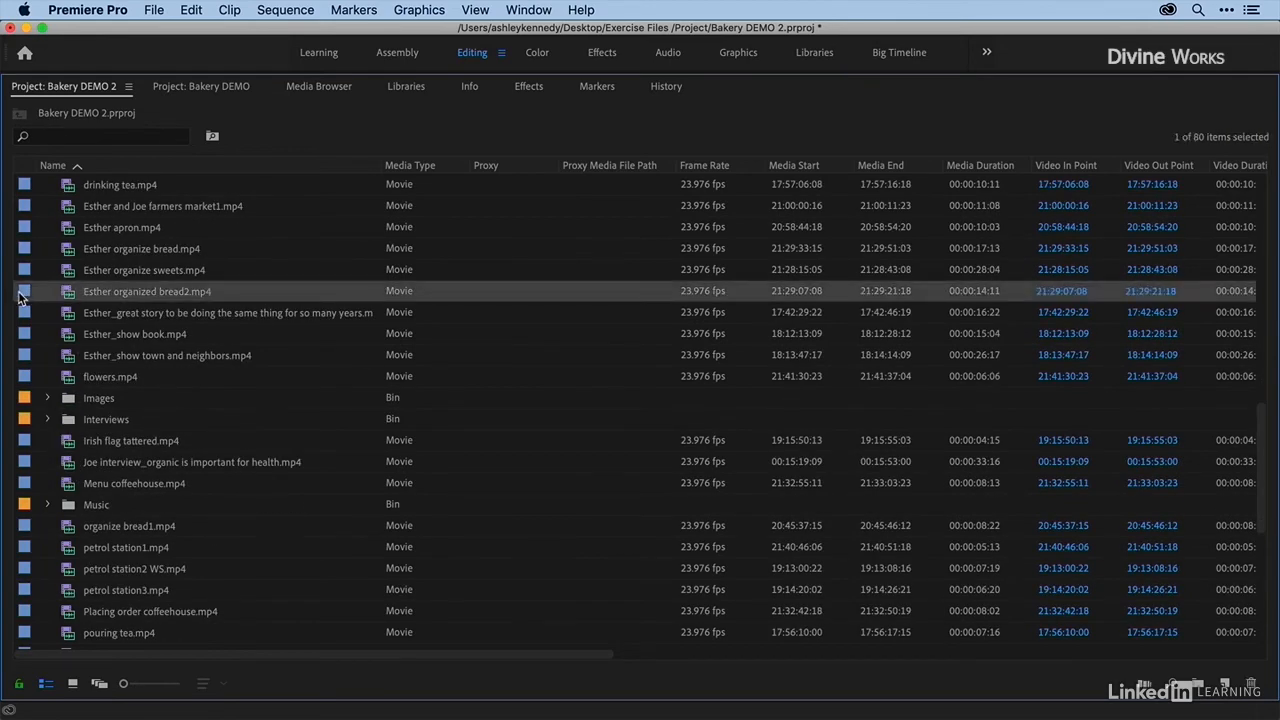
{"action": "right_click", "coordinate": [24, 292]}
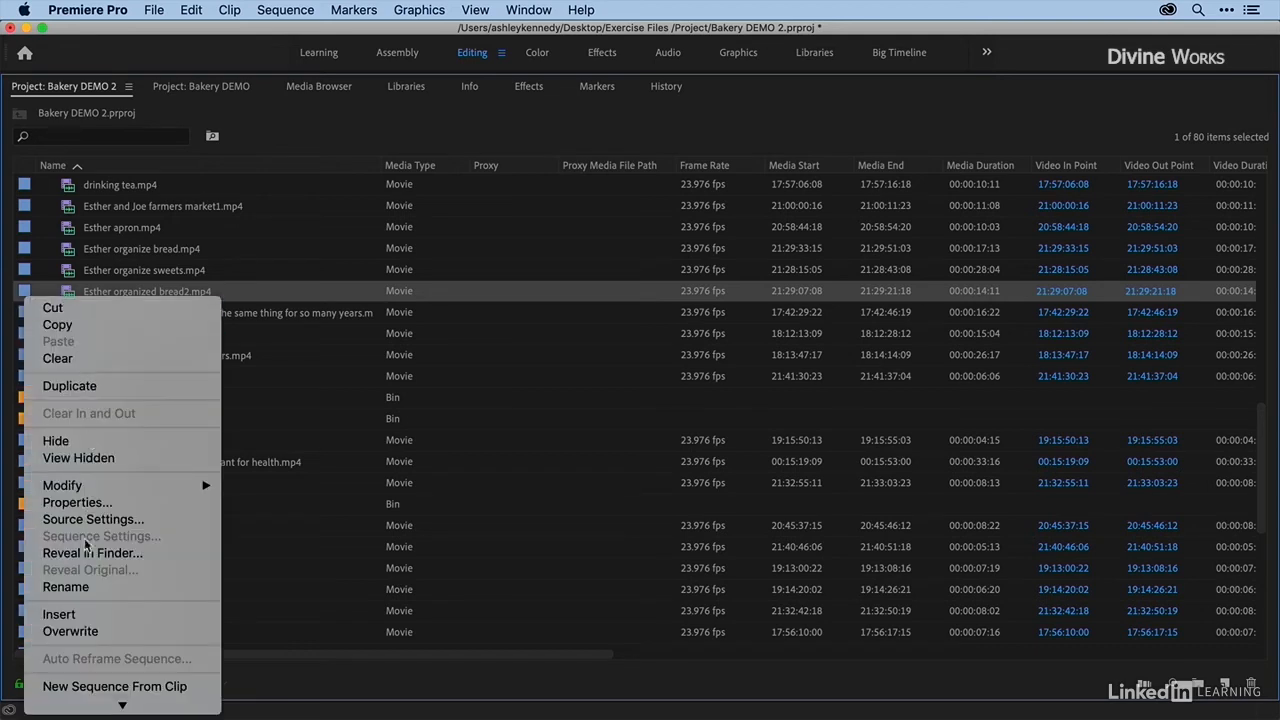
{"action": "scroll", "coordinate": [88, 548], "scroll_direction": "down", "scroll_amount": 3}
{"action": "mouse_move", "coordinate": [77, 678]}
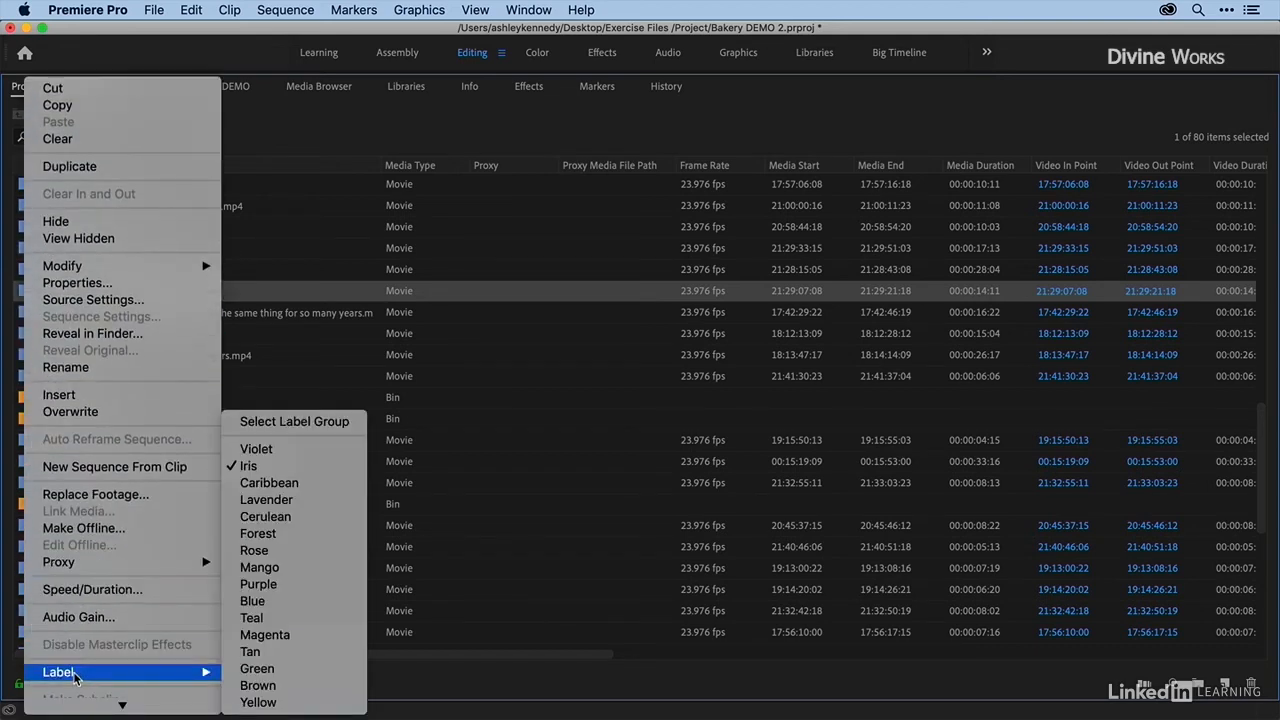
{"action": "left_click", "coordinate": [272, 422]}
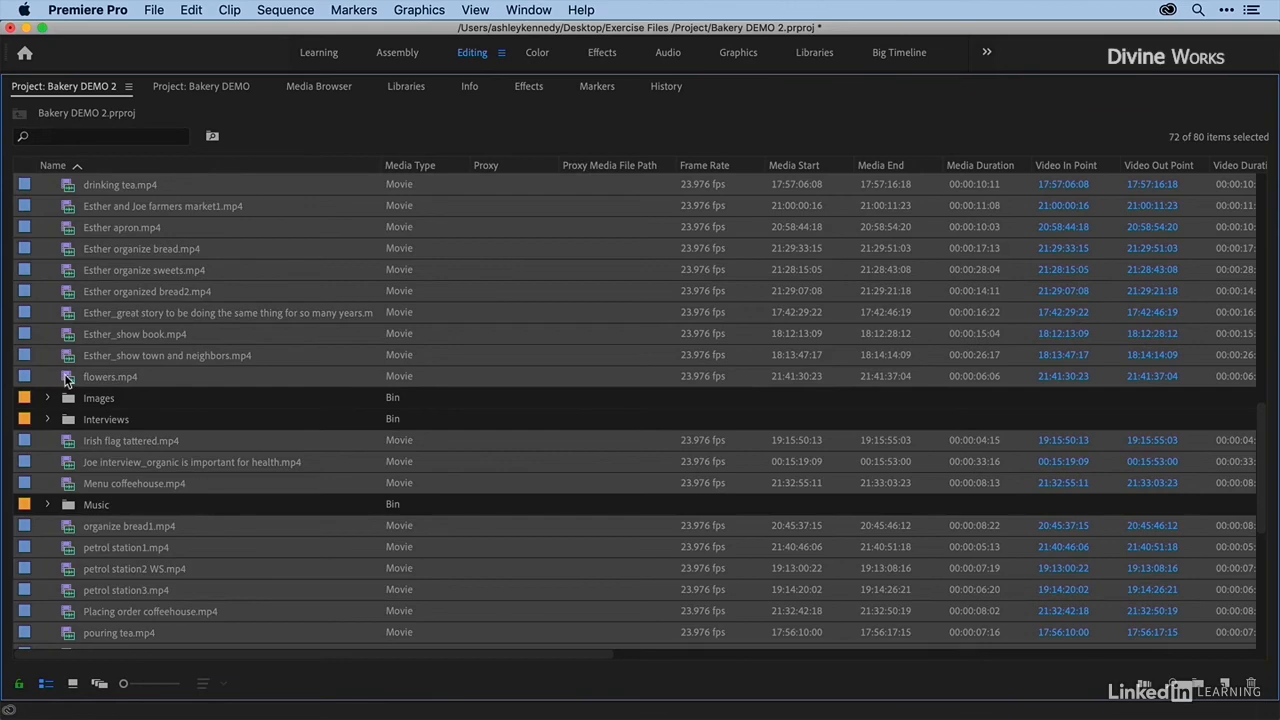
{"action": "scroll", "coordinate": [66, 380], "scroll_direction": "up", "scroll_amount": 5}
{"action": "scroll", "coordinate": [66, 380], "scroll_direction": "up", "scroll_amount": 6}
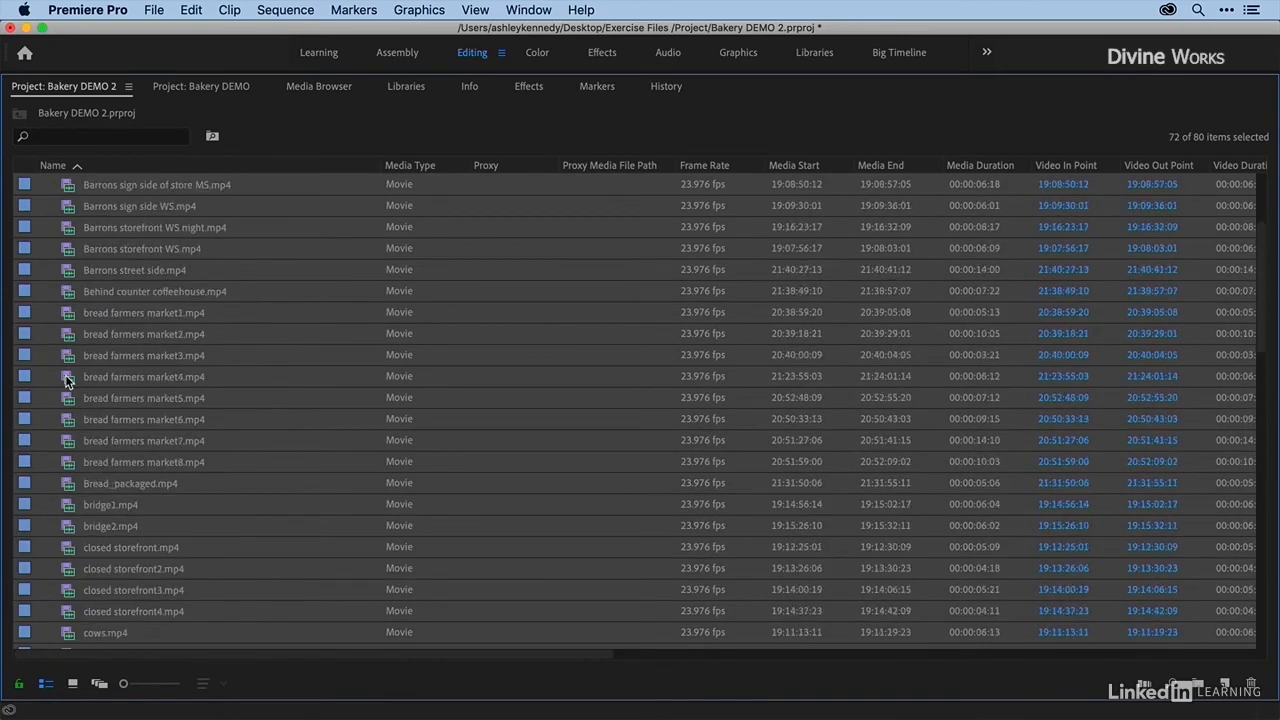
{"action": "left_click_drag", "start_coordinate": [67, 228], "coordinate": [68, 210]}
{"action": "left_click", "coordinate": [48, 207]}
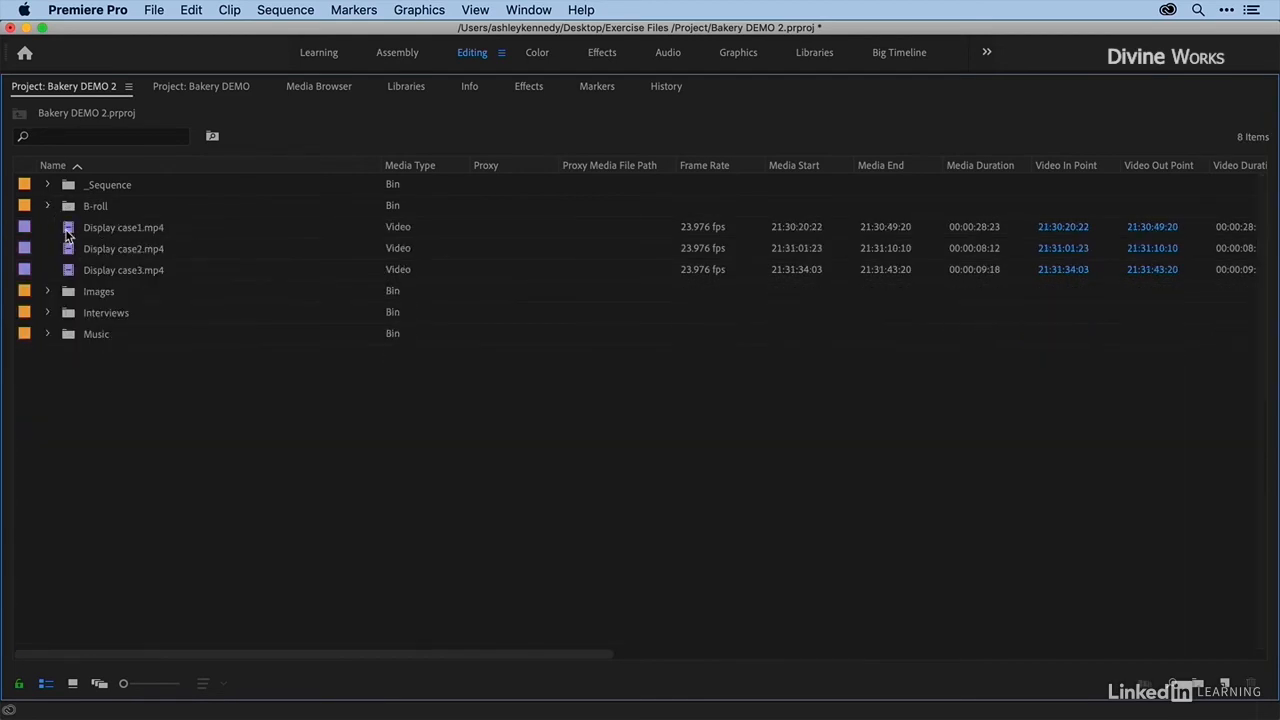
Move Display case1.mp4, Display case2.mp4 and Display case3.mp4 into the B-roll bin.
{"action": "left_click", "coordinate": [67, 230]}
{"action": "left_click", "coordinate": [69, 267], "text": "shift"}
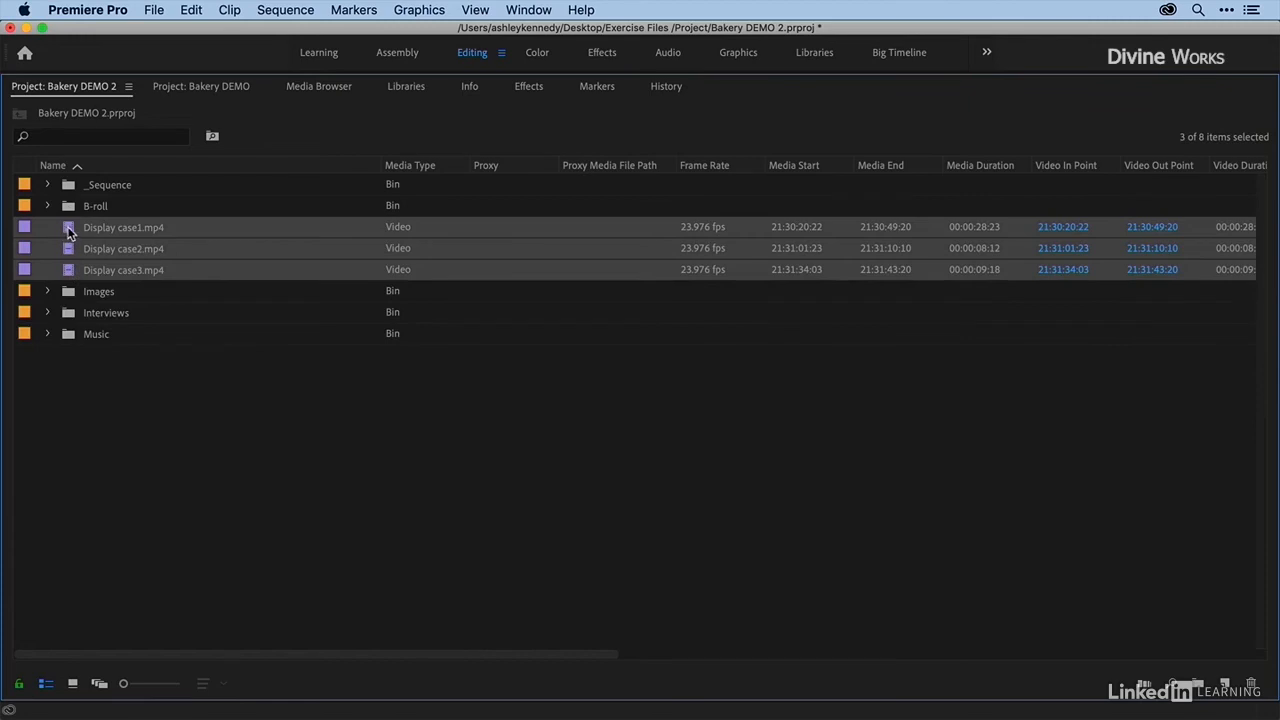
{"action": "left_click_drag", "start_coordinate": [69, 232], "coordinate": [64, 207]}
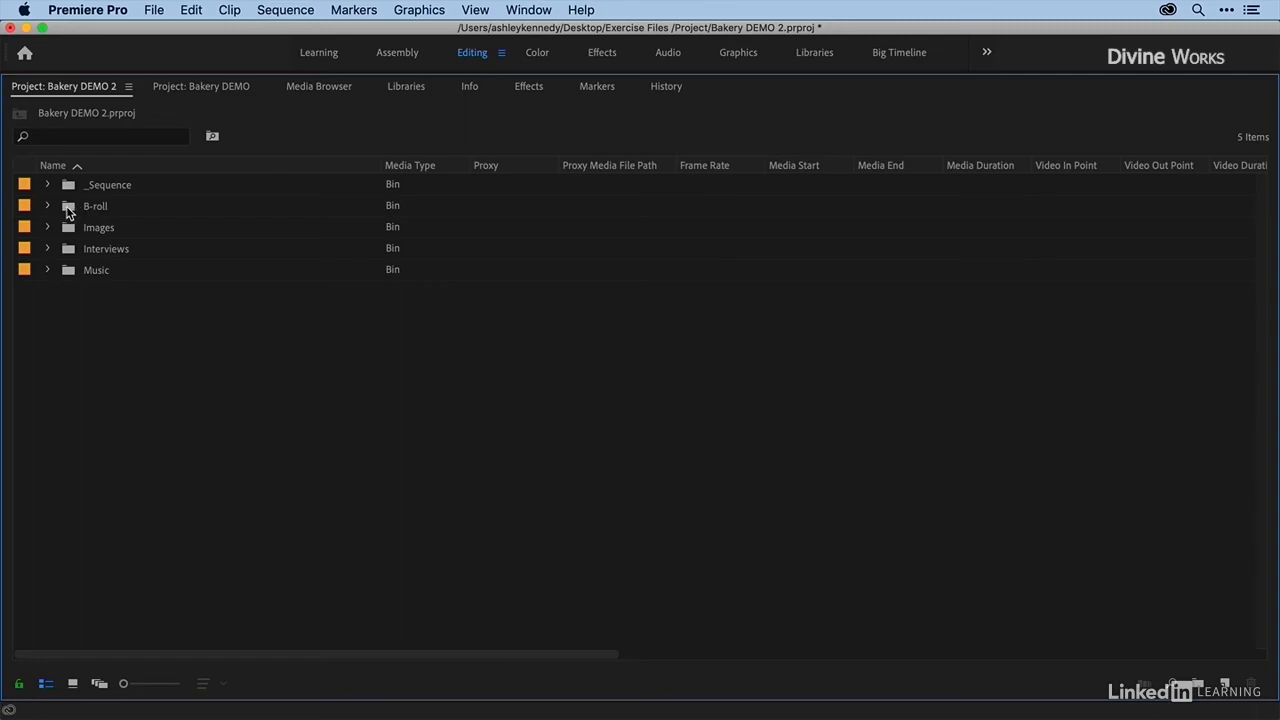
Open the B-roll bin and create two bins inside it named Farmers Market and Cappoquin.
{"action": "double_click", "coordinate": [67, 209]}
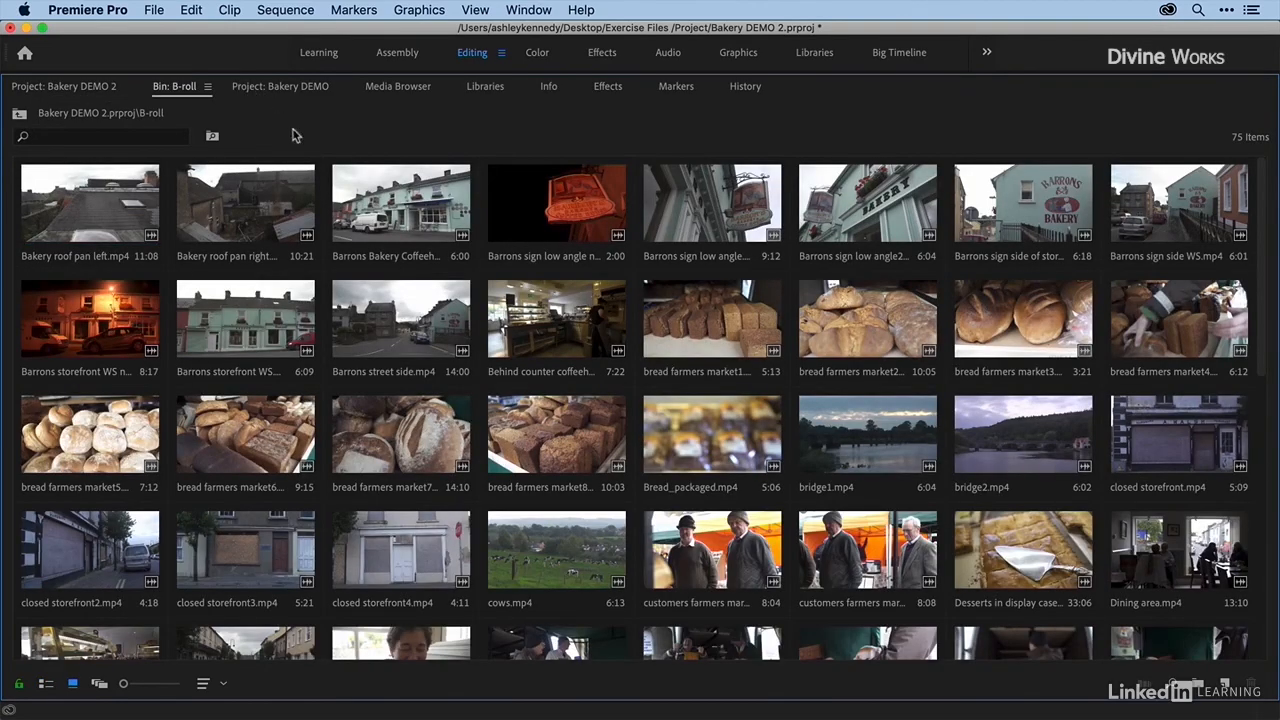
{"action": "scroll", "coordinate": [316, 180], "scroll_direction": "down", "scroll_amount": 10}
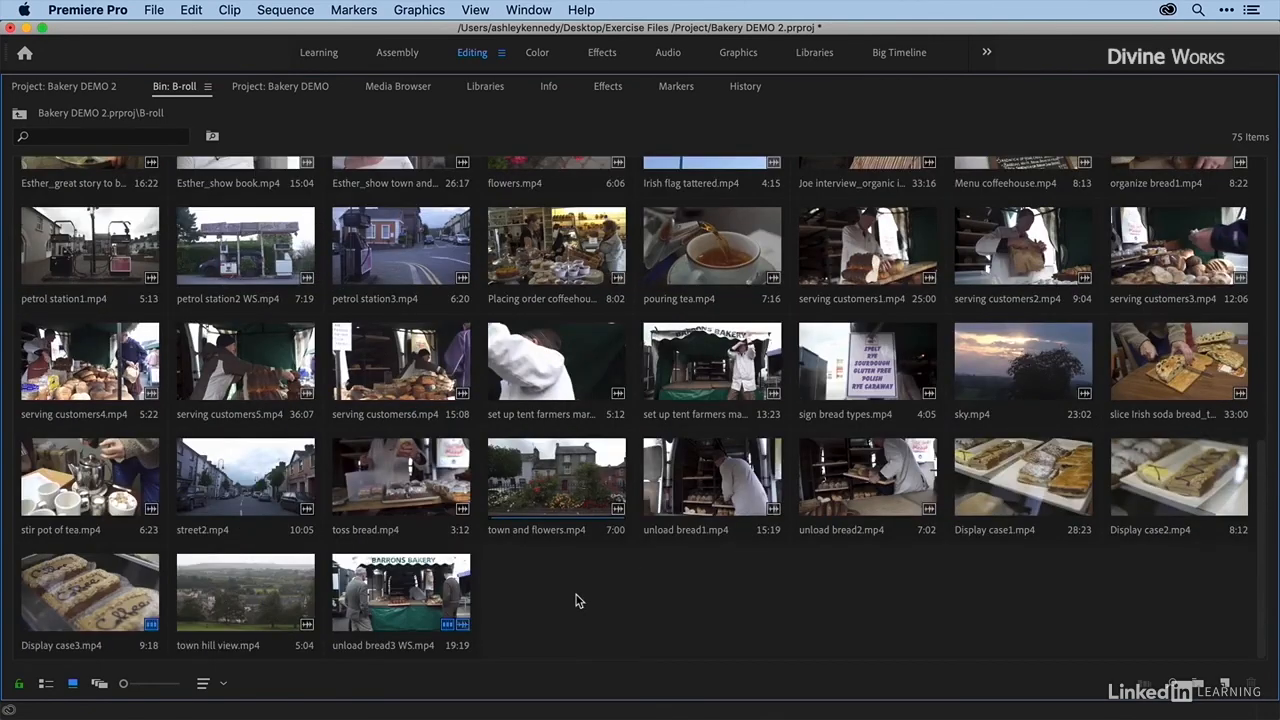
{"action": "key", "text": "super+slash"}
{"action": "type", "text": "Farmers Market"}
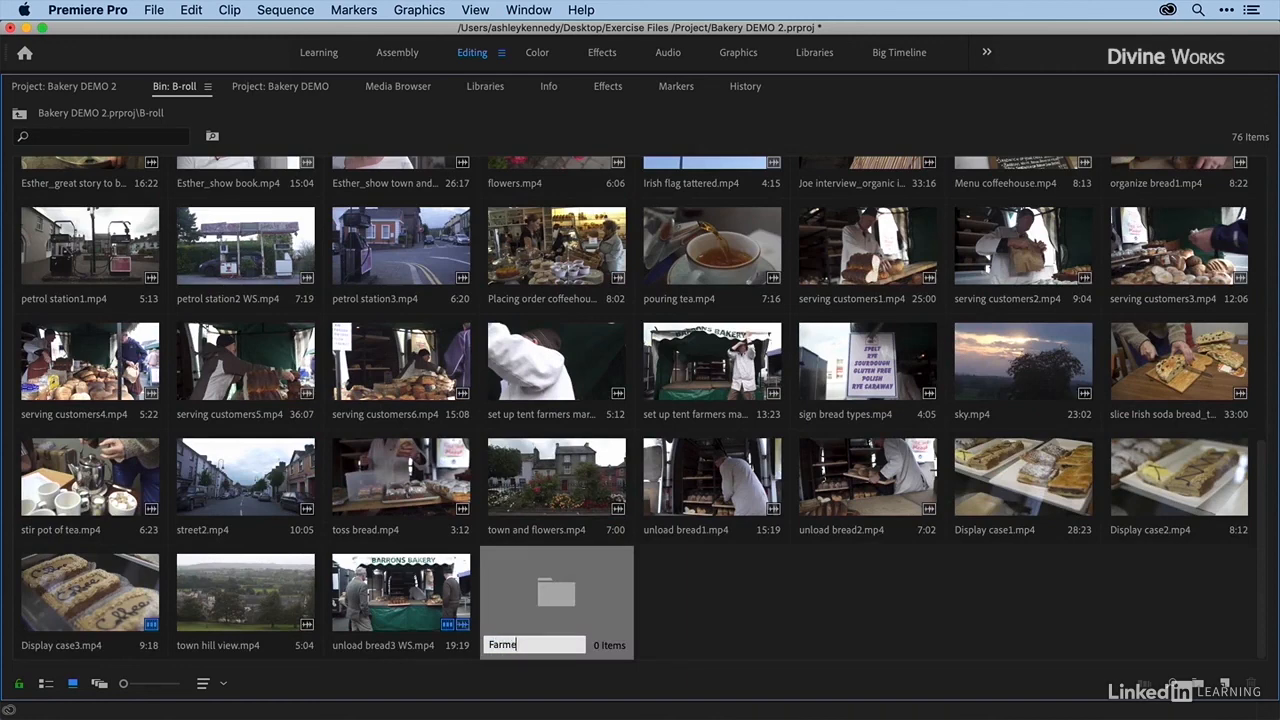
{"action": "left_click", "coordinate": [680, 608]}
{"action": "key", "text": "super+slash"}
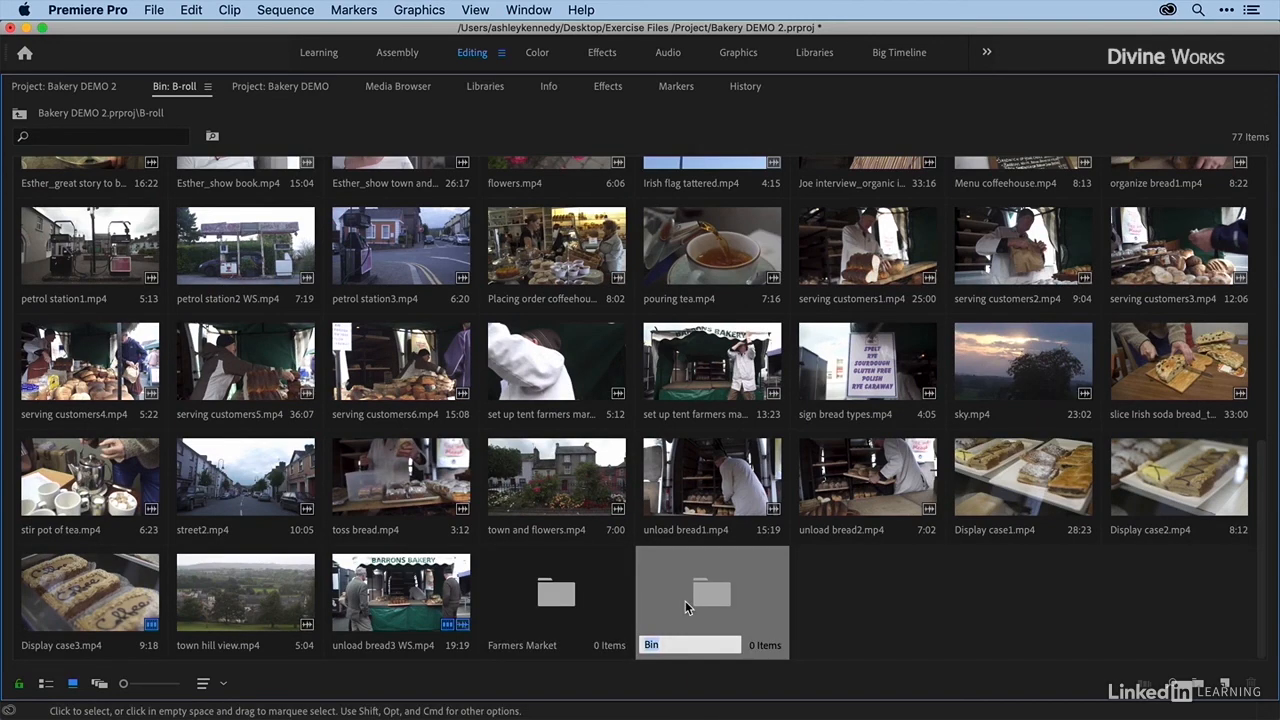
{"action": "type", "text": "Cappoquin"}
{"action": "left_click", "coordinate": [866, 620]}
Move unload bread3 WS.mp4 and toss bread.mp4 into Farmers Market, and town hill view.mp4 and town and flowers.mp4 into Cappoquin.
{"action": "left_click", "coordinate": [416, 610]}
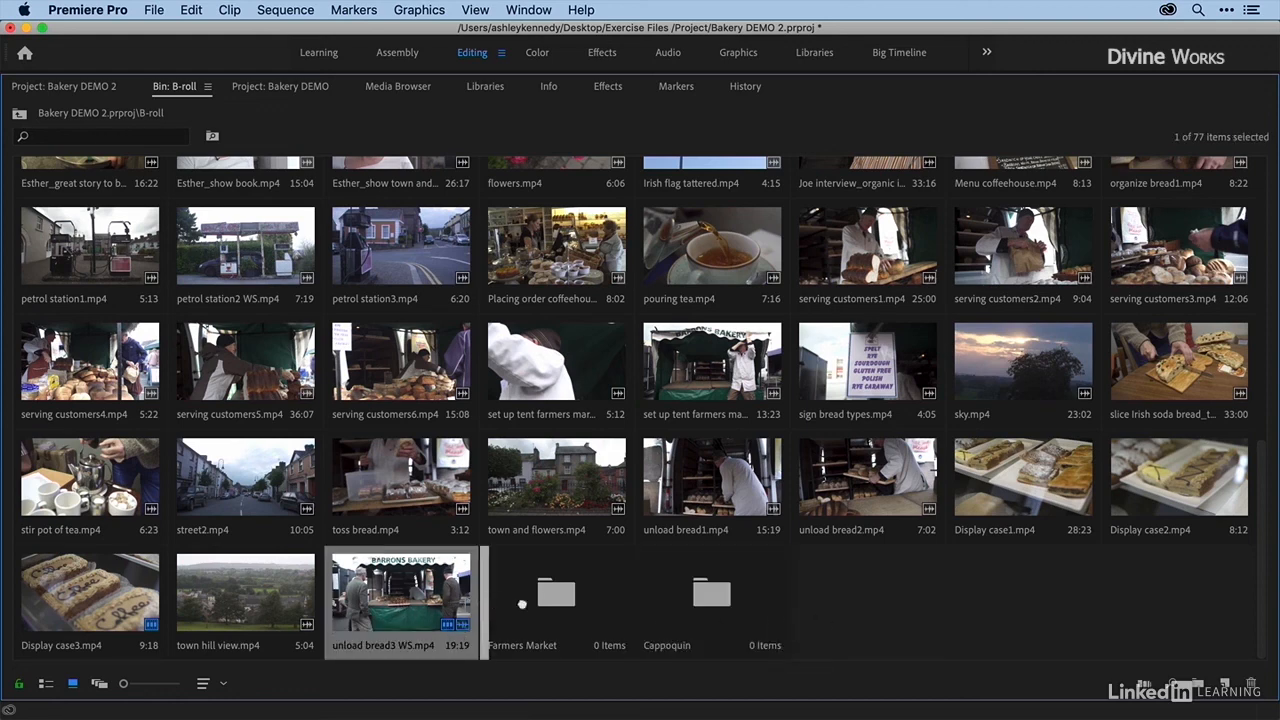
{"action": "left_click_drag", "start_coordinate": [521, 604], "coordinate": [558, 602]}
{"action": "left_click_drag", "start_coordinate": [243, 592], "coordinate": [540, 594]}
{"action": "left_click_drag", "start_coordinate": [545, 488], "coordinate": [390, 625]}
{"action": "left_click_drag", "start_coordinate": [376, 487], "coordinate": [65, 603]}
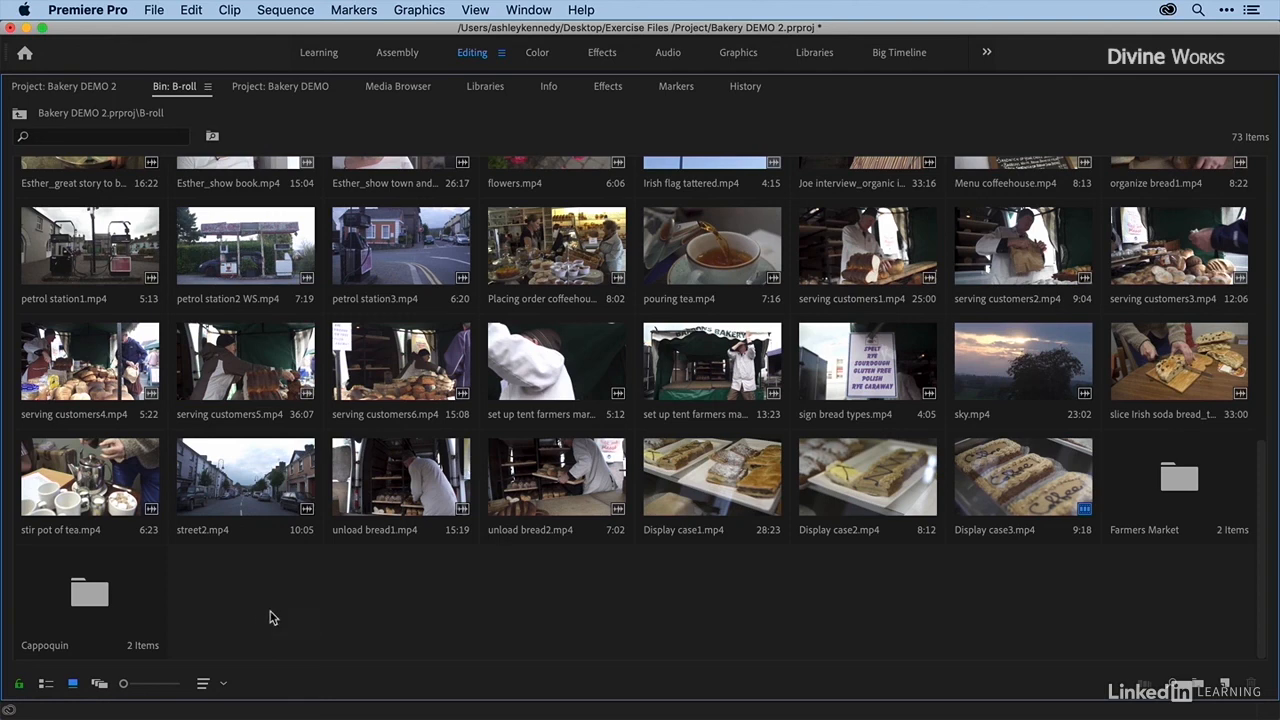
Delete all five top-level bins from the Bakery DEMO 2 project and restore the project panel from its maximized size.
{"action": "left_click", "coordinate": [79, 86]}
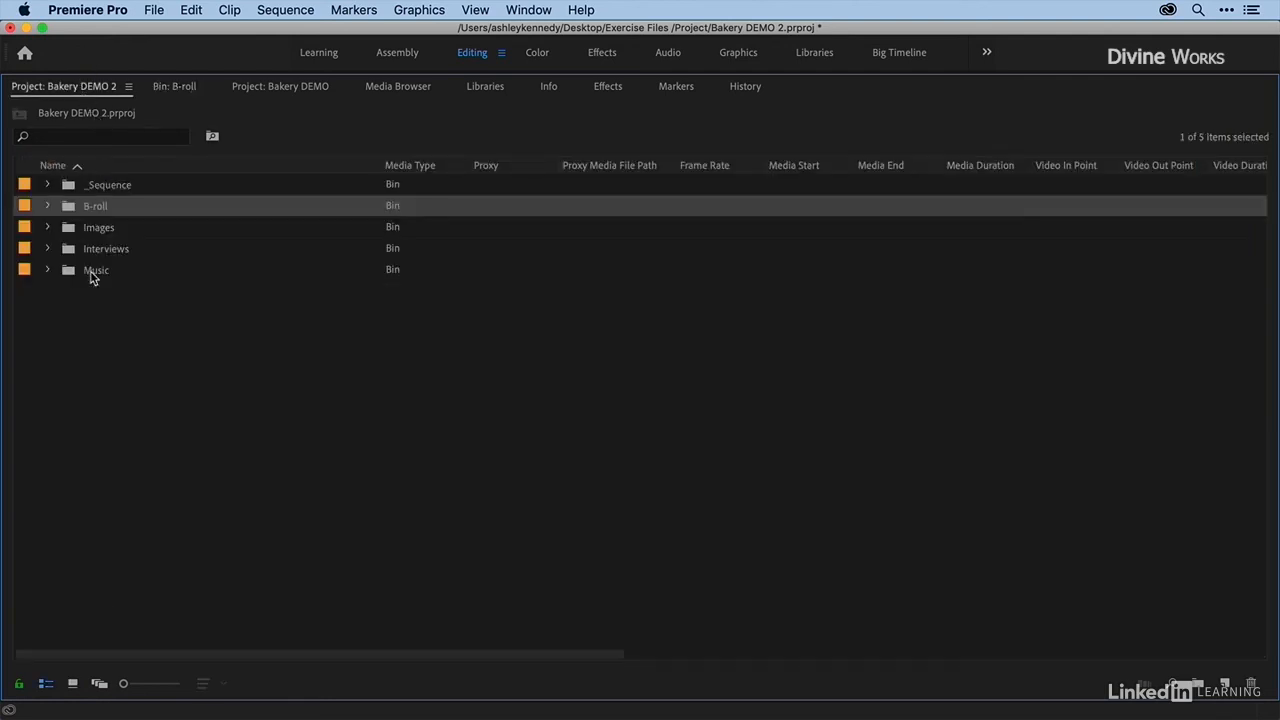
{"action": "left_click_drag", "start_coordinate": [157, 344], "coordinate": [72, 195]}
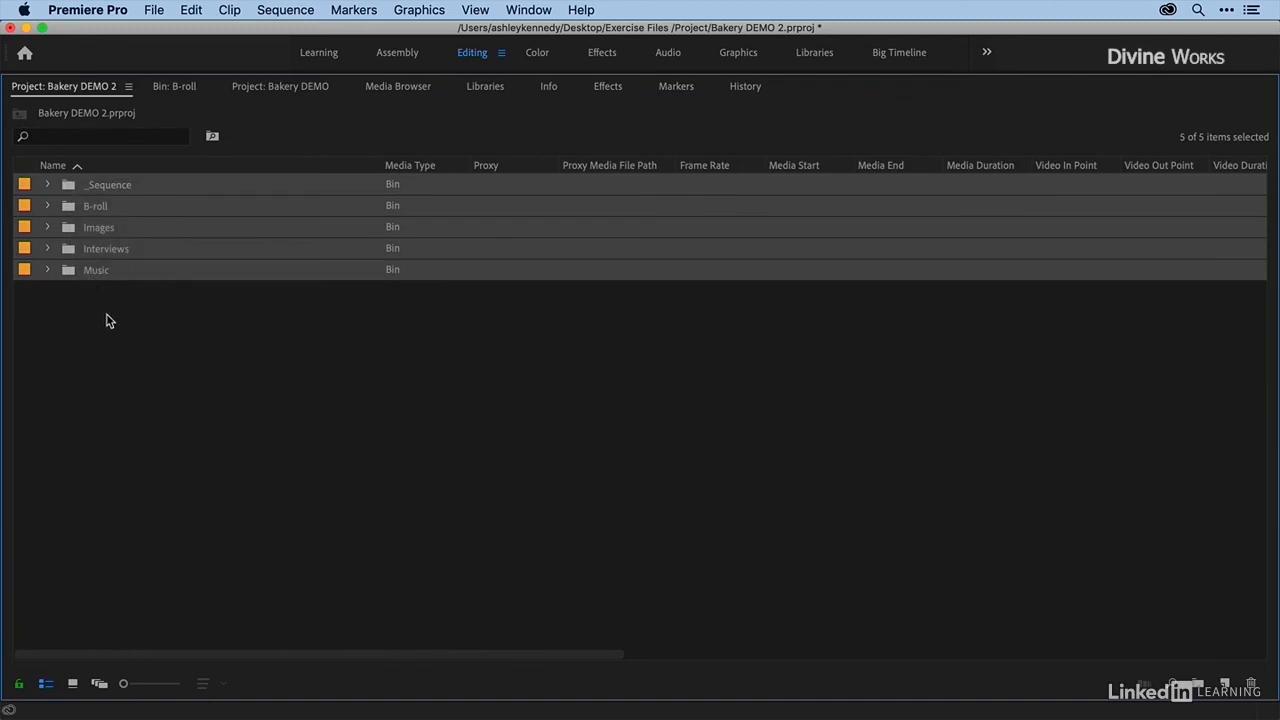
{"action": "key", "text": "Delete"}
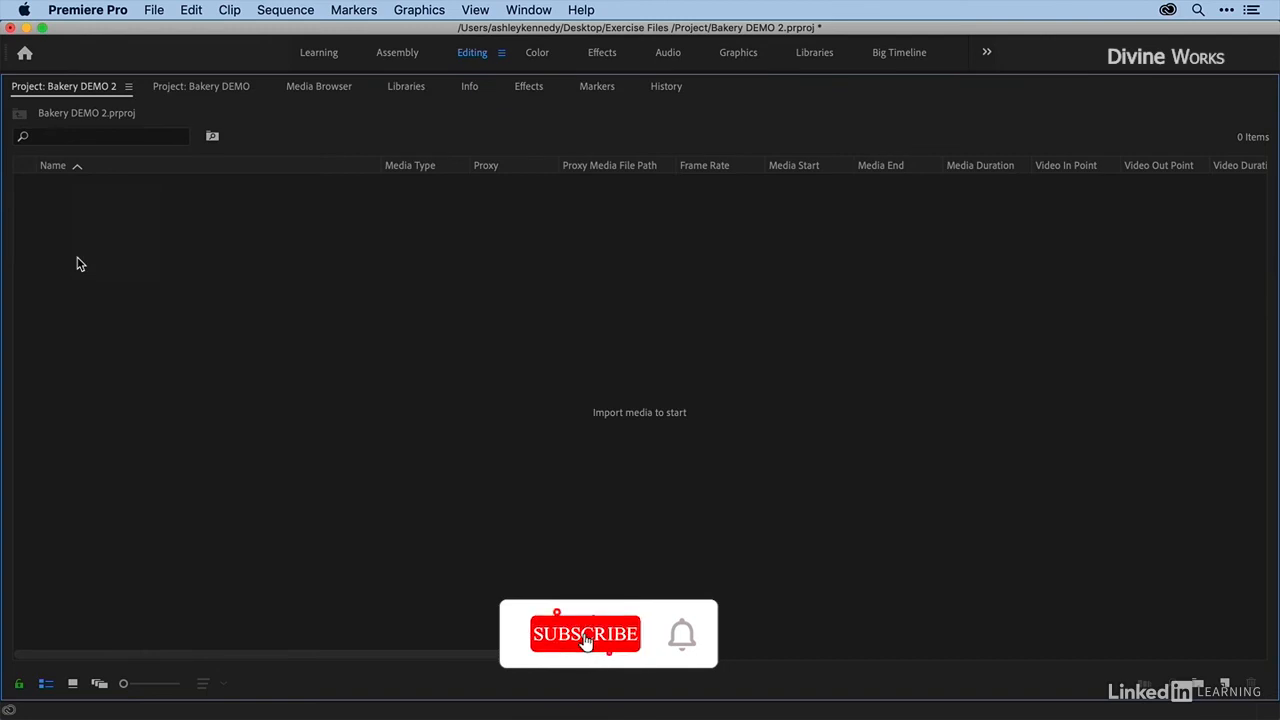
{"action": "key", "text": "grave"}
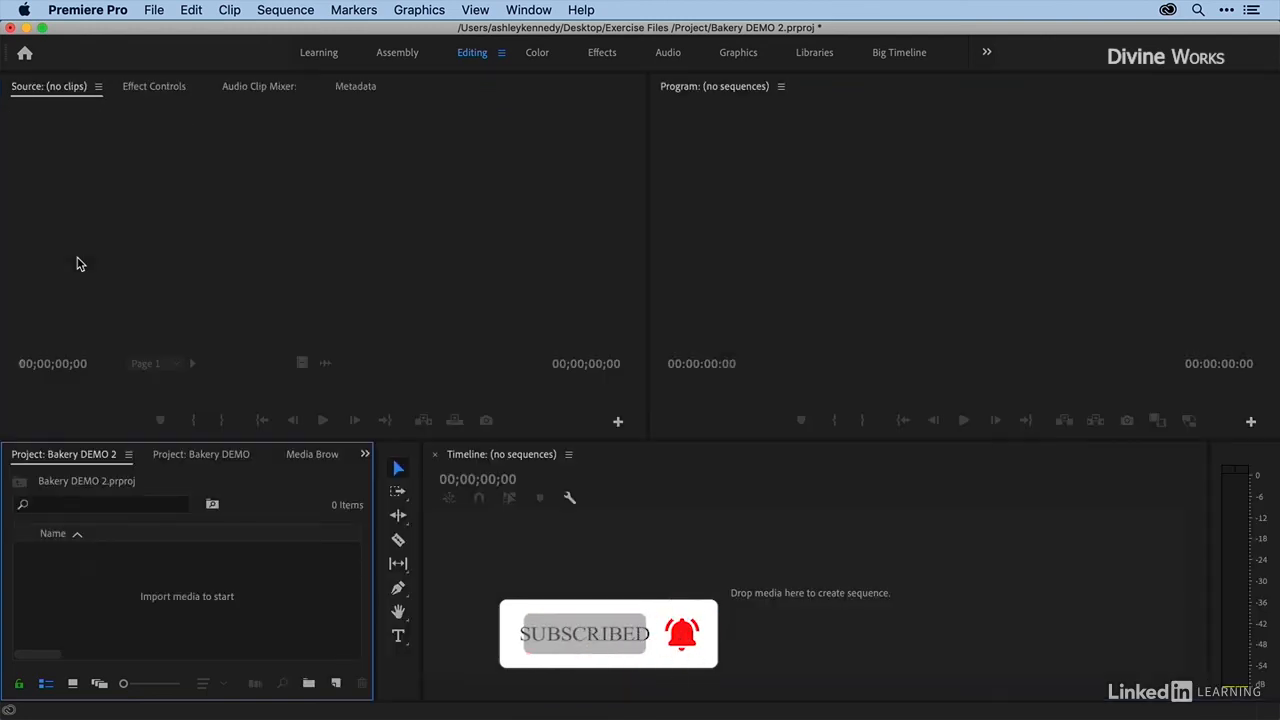